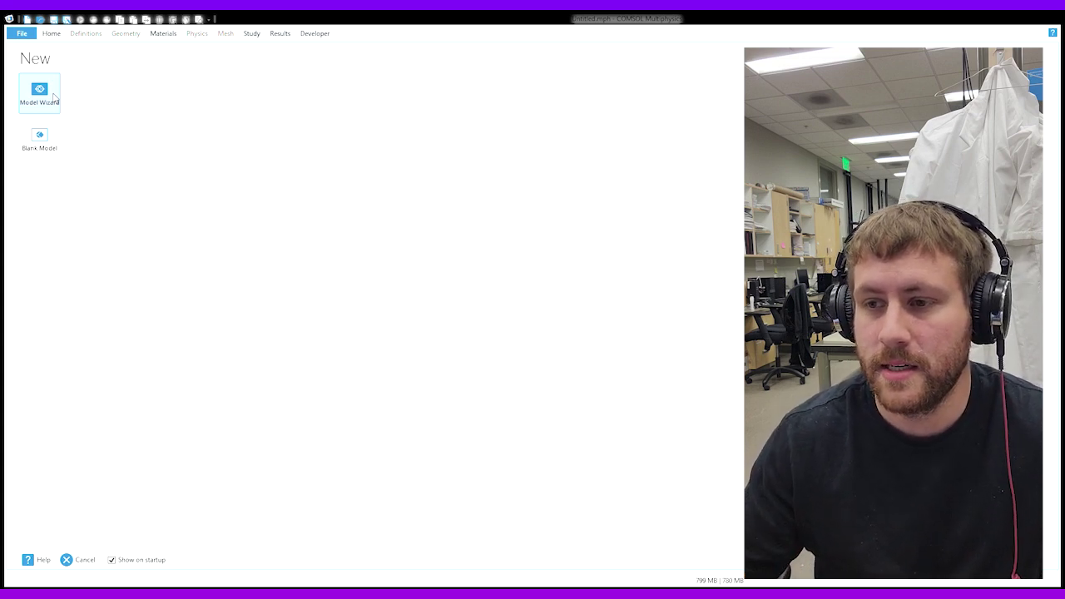
Start a 2D model with the Model Wizard and read the description of the Heat Transfer in Solids interface
{"action": "left_click", "coordinate": [42, 93]}
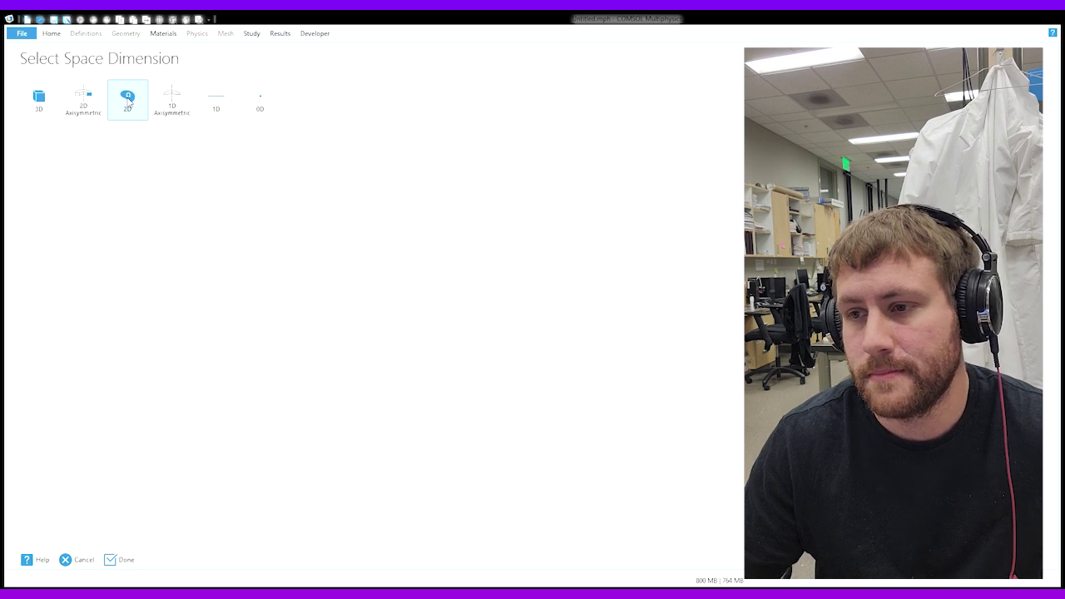
{"action": "left_click", "coordinate": [127, 98]}
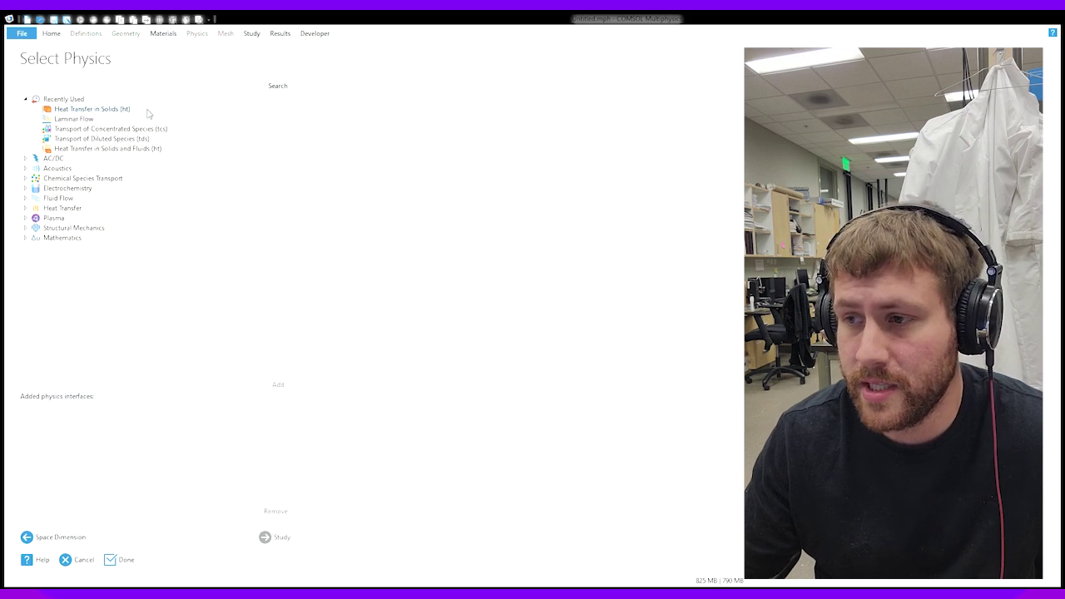
{"action": "left_click", "coordinate": [148, 111]}
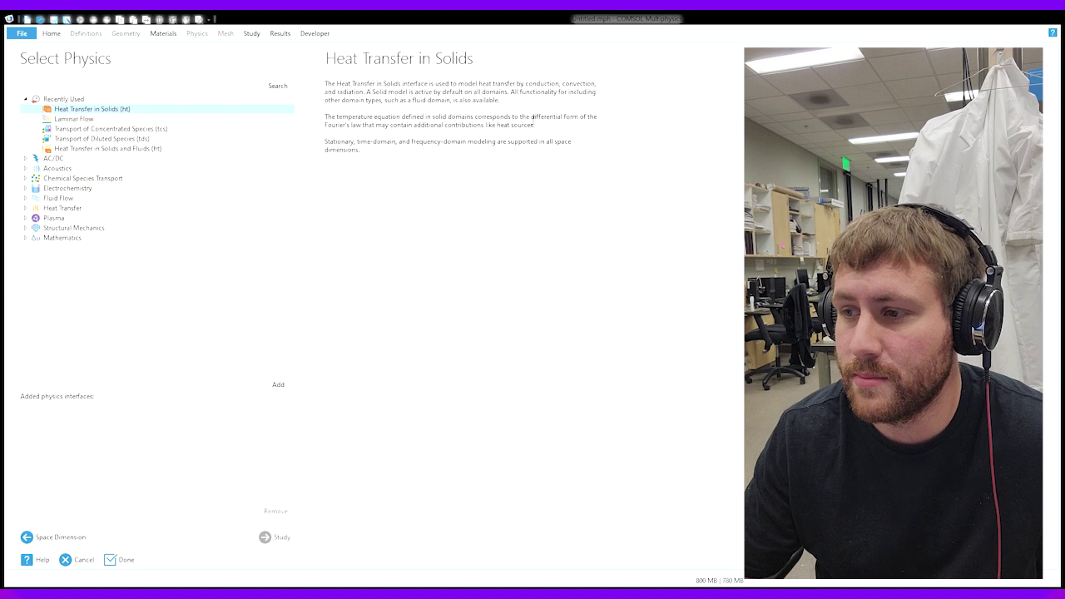
{"action": "left_click_drag", "start_coordinate": [373, 92], "coordinate": [454, 135]}
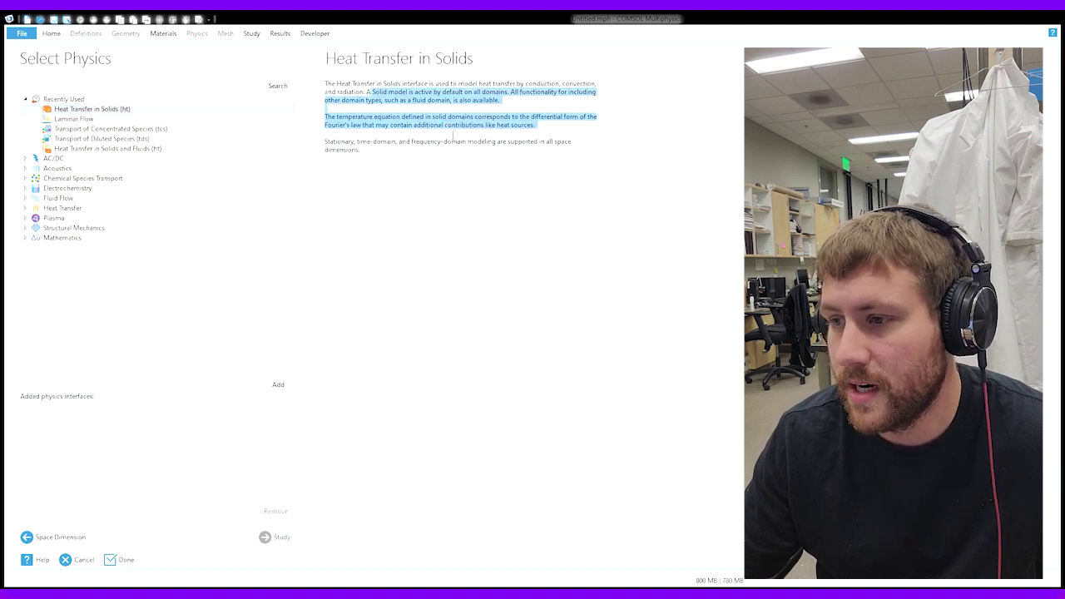
{"action": "left_click_drag", "start_coordinate": [541, 131], "coordinate": [532, 104]}
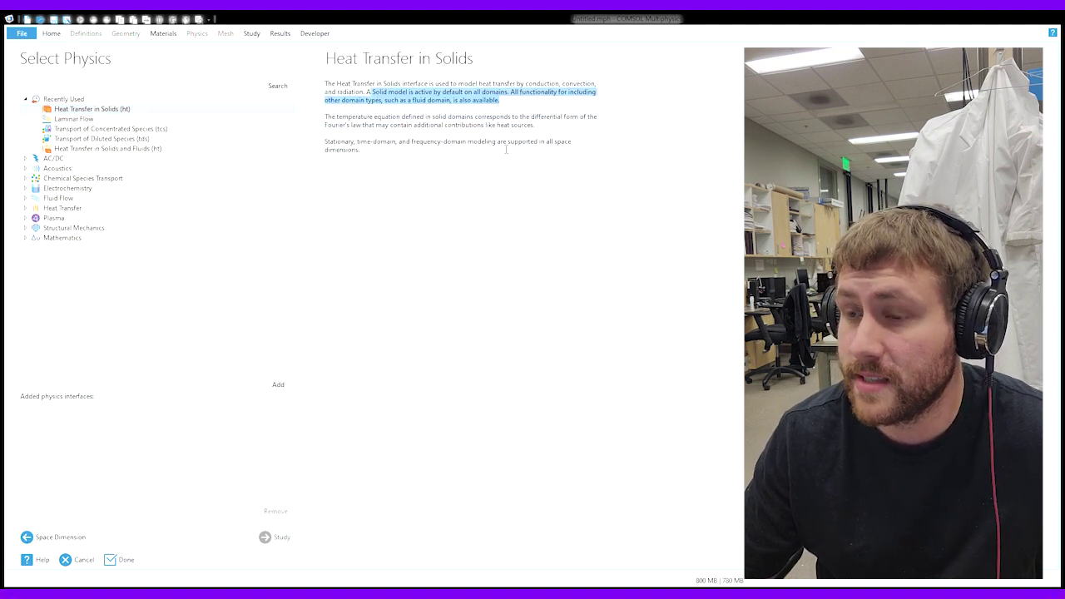
{"action": "left_click_drag", "start_coordinate": [334, 117], "coordinate": [537, 129]}
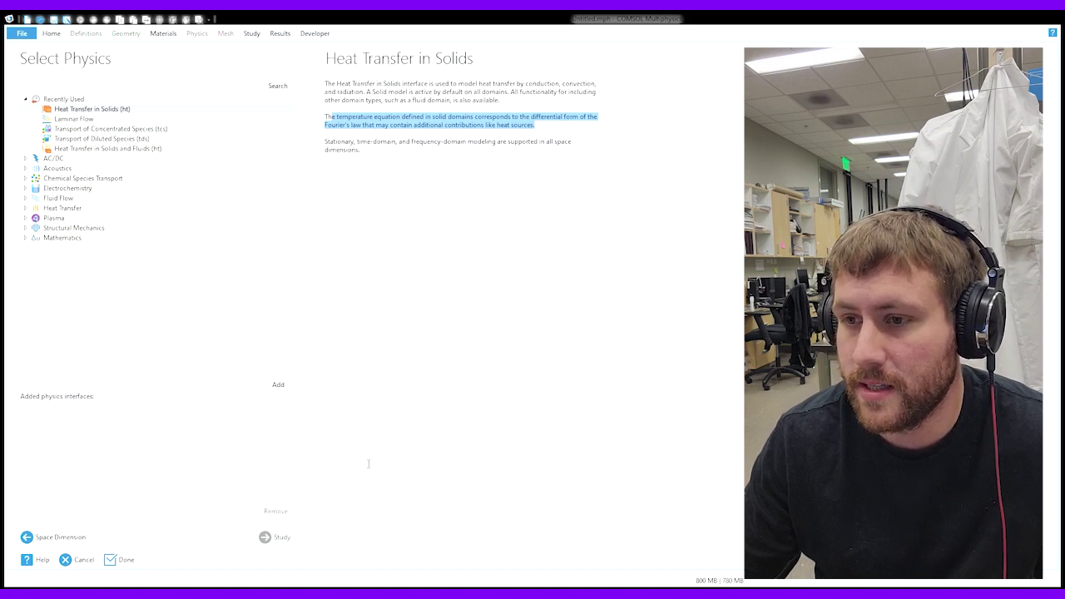
Add the Heat Transfer in Solids physics interface and a Stationary study to the model
{"action": "left_click", "coordinate": [81, 111]}
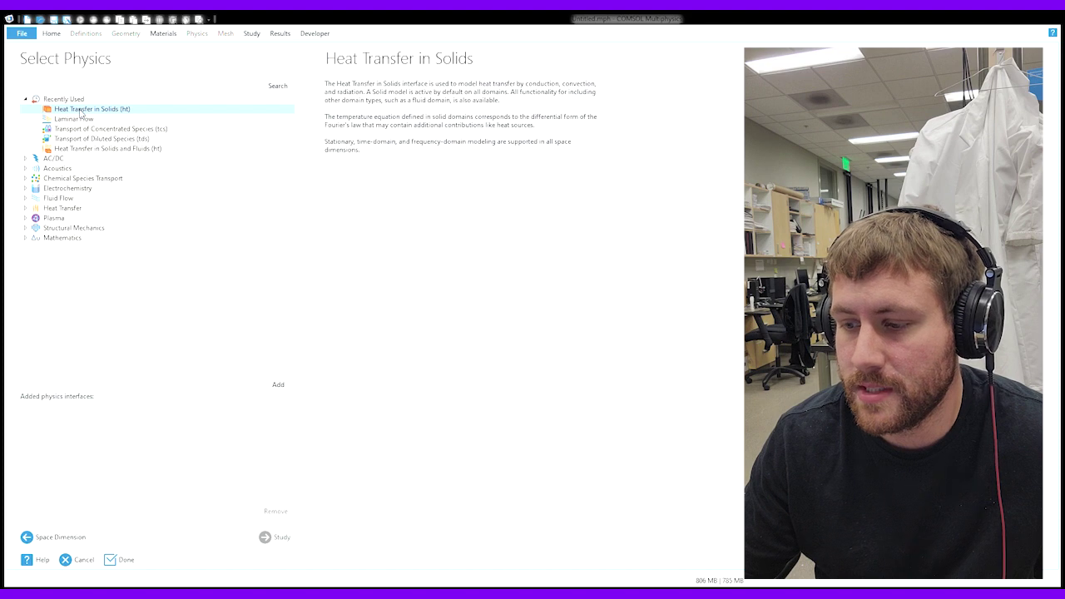
{"action": "double_click", "coordinate": [81, 111]}
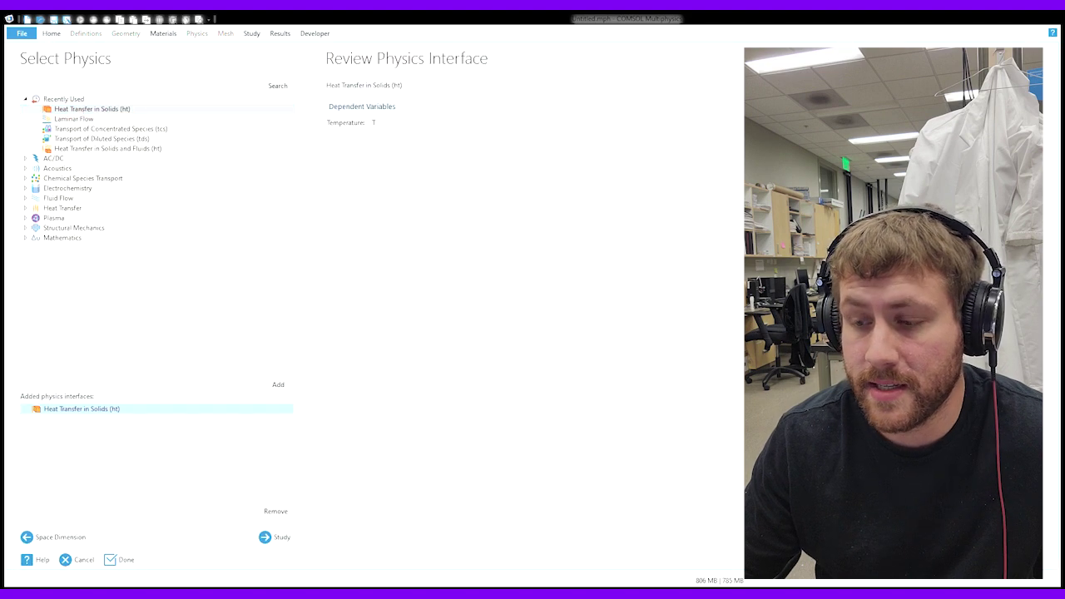
{"action": "left_click", "coordinate": [271, 540]}
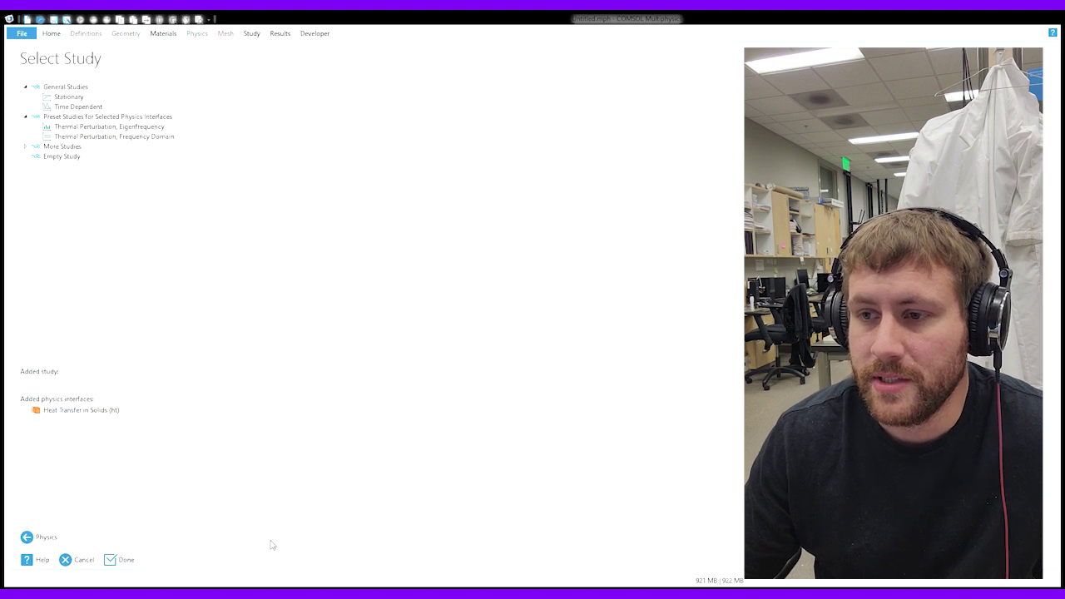
{"action": "left_click", "coordinate": [69, 98]}
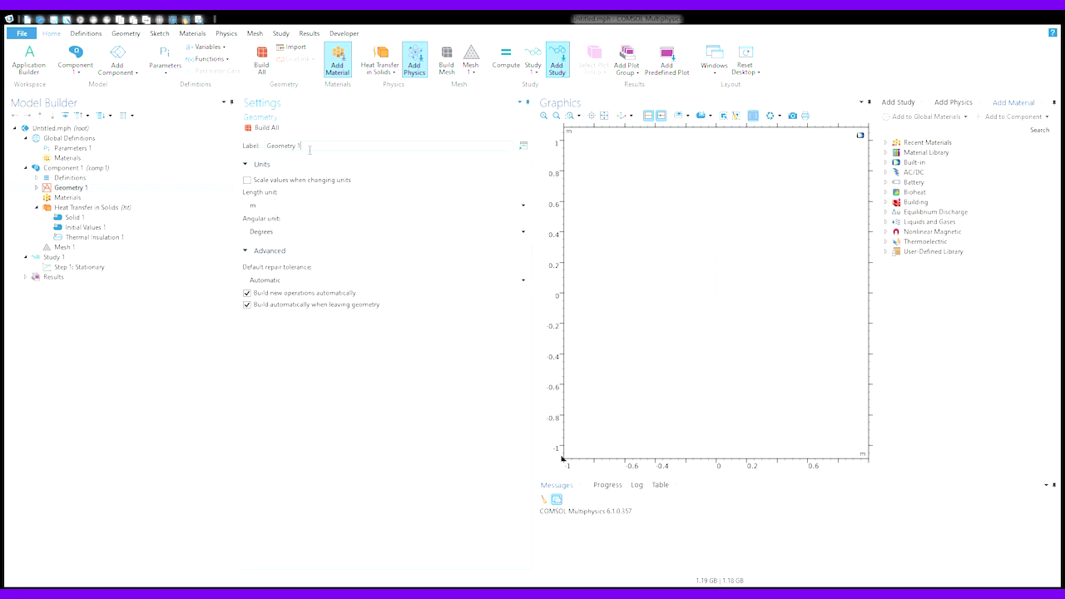
Try Å as the geometry's length unit with a build, and undo the unit change
{"action": "left_click", "coordinate": [301, 208]}
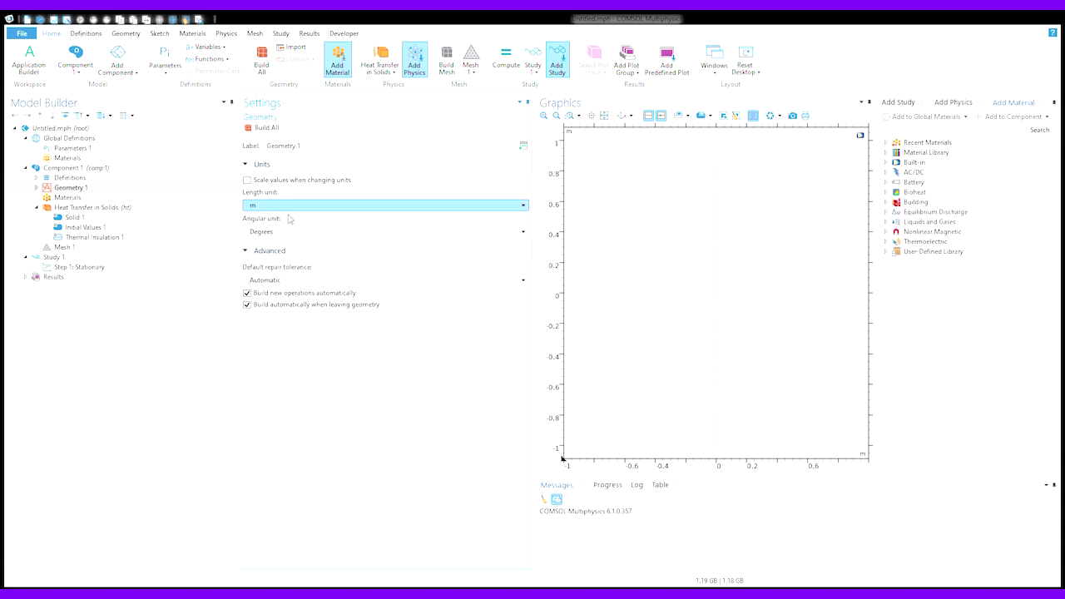
{"action": "left_click", "coordinate": [288, 216]}
{"action": "left_click", "coordinate": [249, 128]}
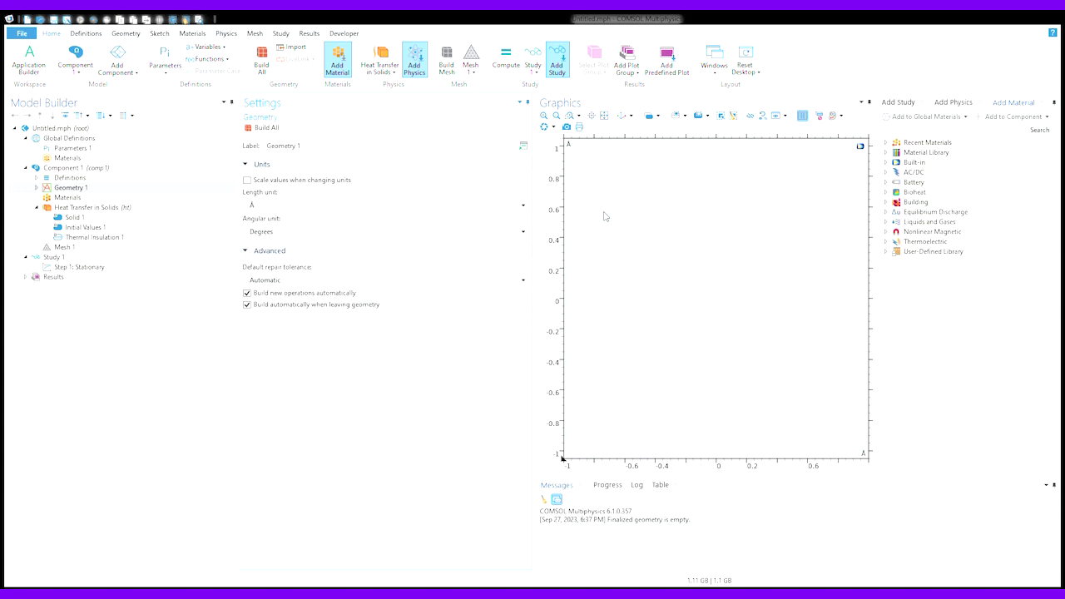
{"action": "left_click", "coordinate": [508, 205]}
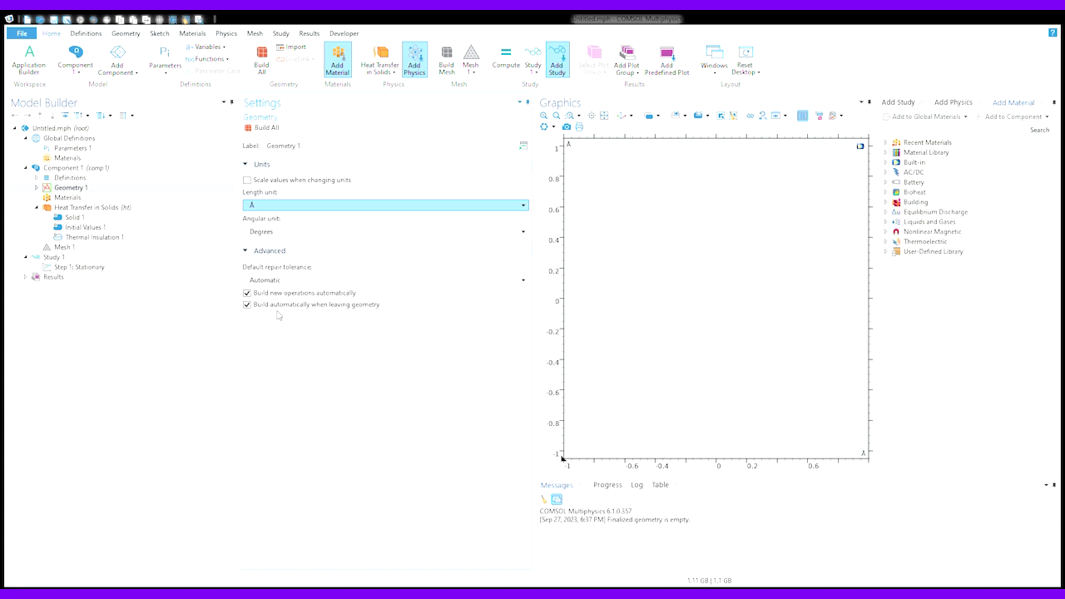
{"action": "key", "text": "ctrl+z"}
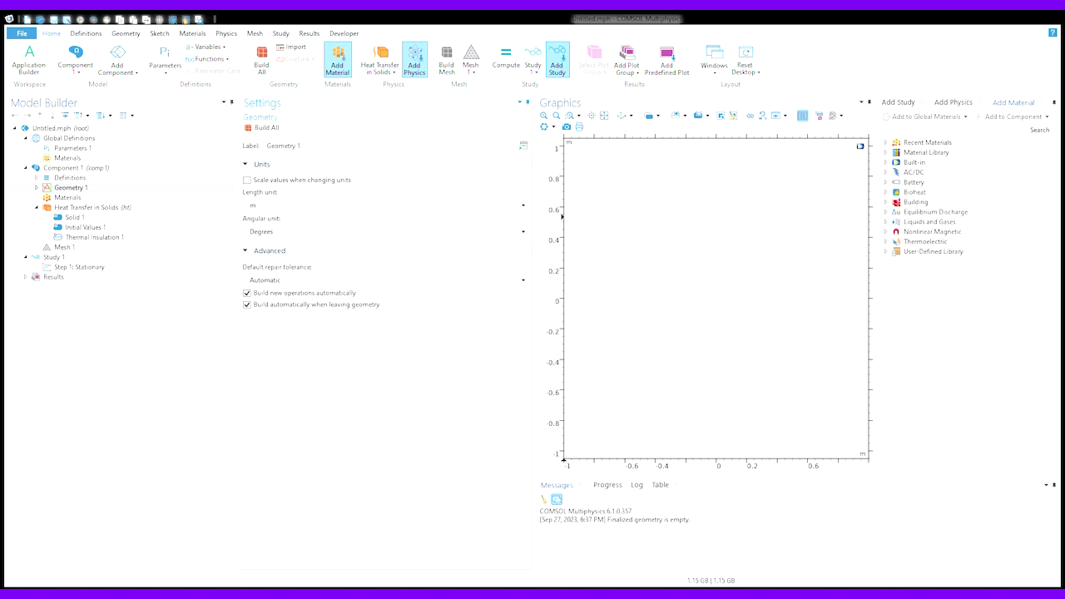
Rename the geometry as Fuel Rod Geometry Tree and build it
{"action": "left_click_drag", "start_coordinate": [313, 146], "coordinate": [153, 132]}
{"action": "type", "text": "Fuel Rod Geometry 1"}
{"action": "left_click", "coordinate": [262, 128]}
Add a circle to the geometry, set its radius to r and label it Fuel Rod
{"action": "left_click", "coordinate": [129, 37]}
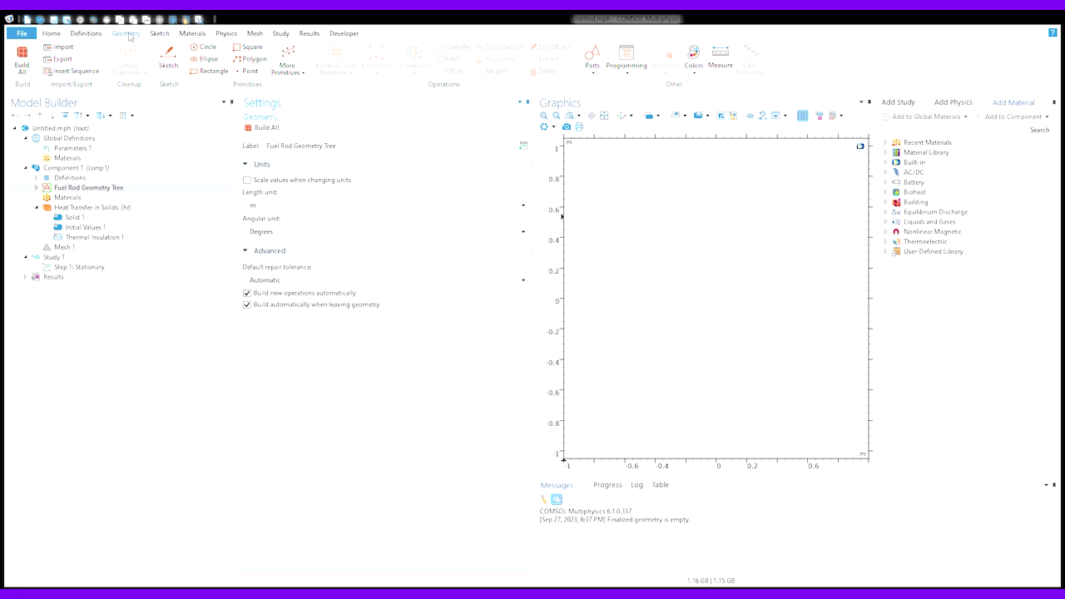
{"action": "left_click", "coordinate": [203, 48]}
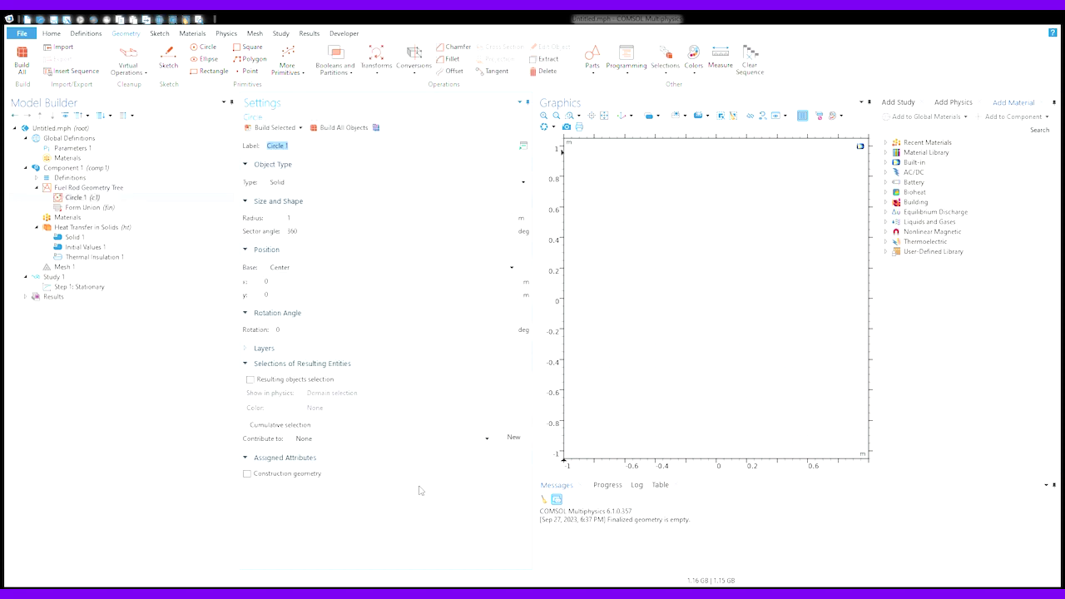
{"action": "left_click_drag", "start_coordinate": [307, 223], "coordinate": [264, 218]}
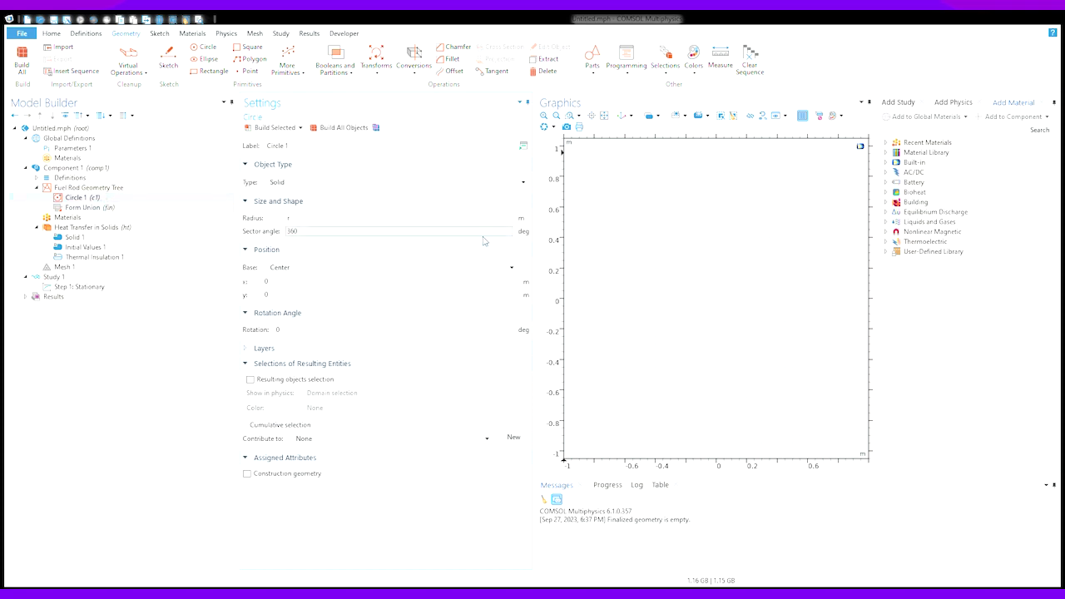
{"action": "left_click_drag", "start_coordinate": [308, 147], "coordinate": [214, 152]}
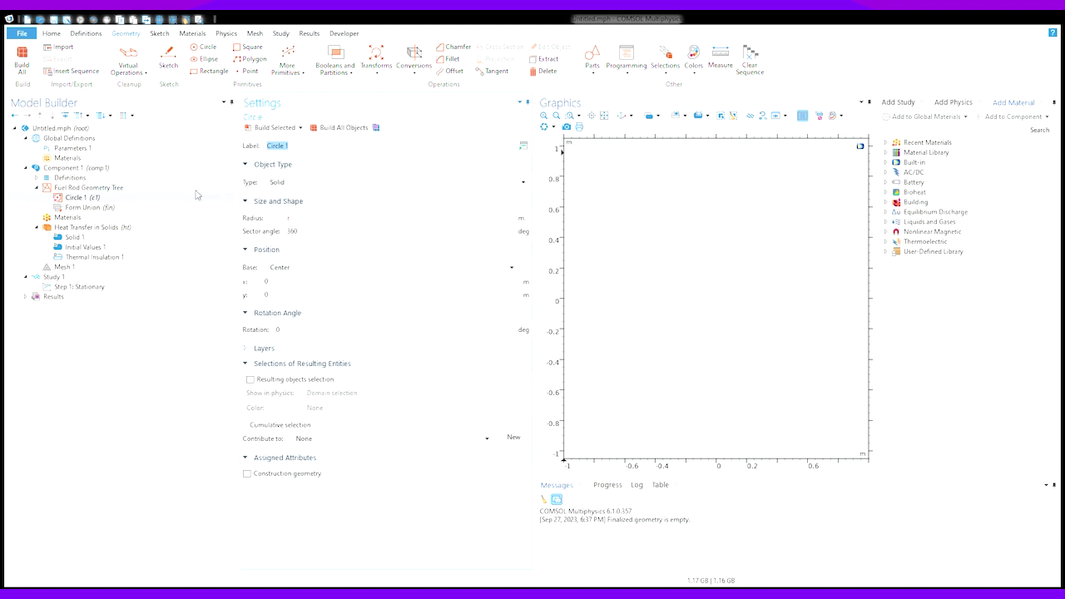
{"action": "type", "text": "Fuel Rod"}
{"action": "left_click", "coordinate": [310, 219]}
Define a global parameter r with the expression 0.5 [cm]
{"action": "left_click", "coordinate": [84, 152]}
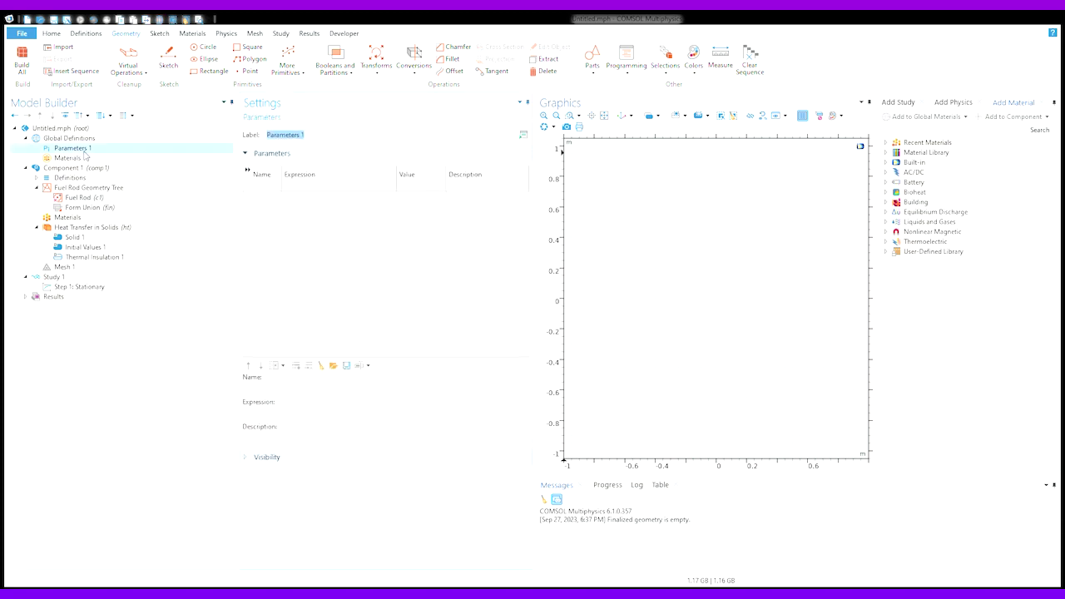
{"action": "left_click", "coordinate": [258, 187]}
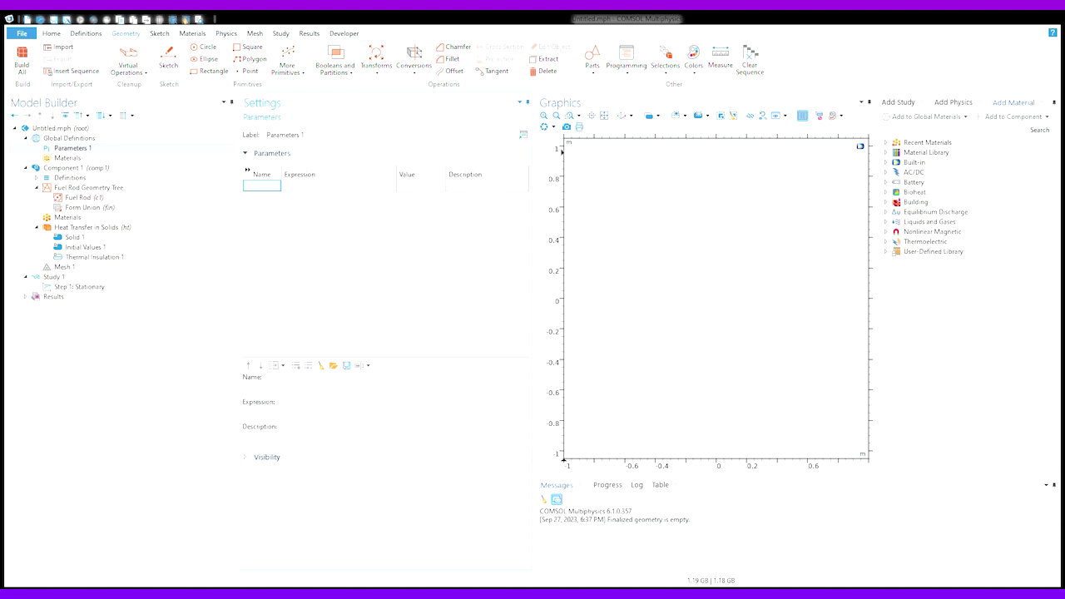
{"action": "type", "text": "r"}
{"action": "key", "text": "Tab"}
{"action": "type", "text": "0"}
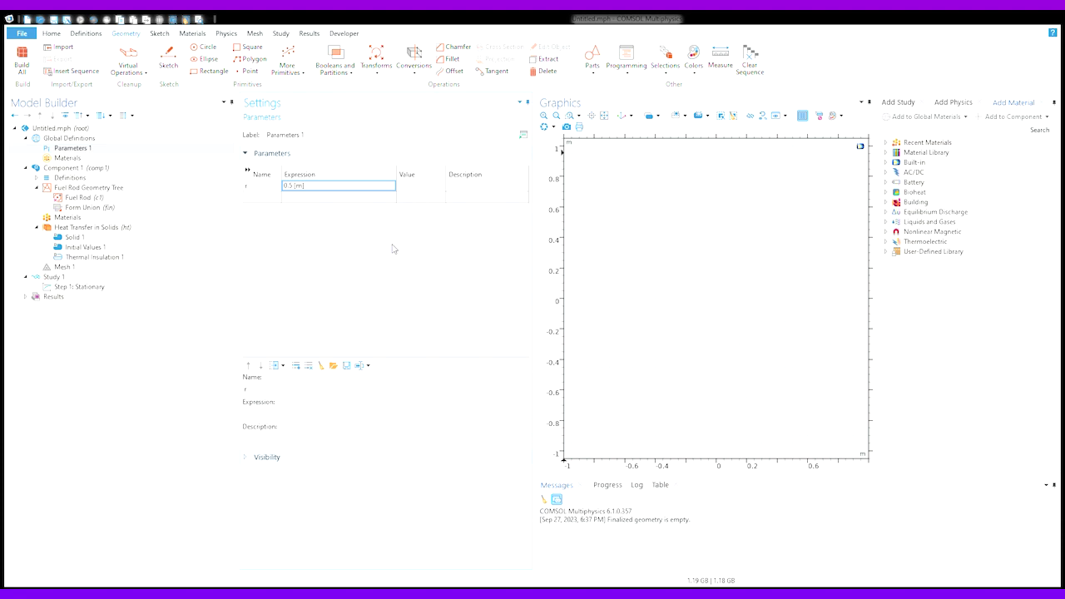
{"action": "type", "text": "c"}
Change the expression of parameter r to 50 [cm]
{"action": "left_click", "coordinate": [261, 186]}
{"action": "left_click", "coordinate": [293, 185]}
{"action": "left_click", "coordinate": [295, 187]}
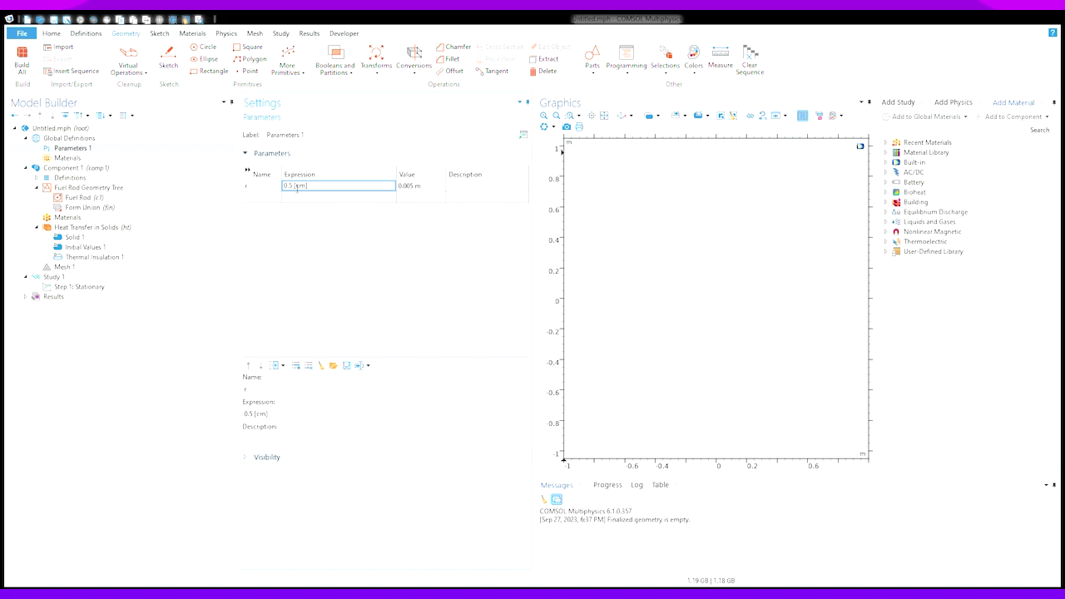
{"action": "key", "text": "BackSpace"}
{"action": "key", "text": "BackSpace"}
{"action": "key", "text": "BackSpace"}
{"action": "key", "text": "BackSpace"}
{"action": "type", "text": "50"}
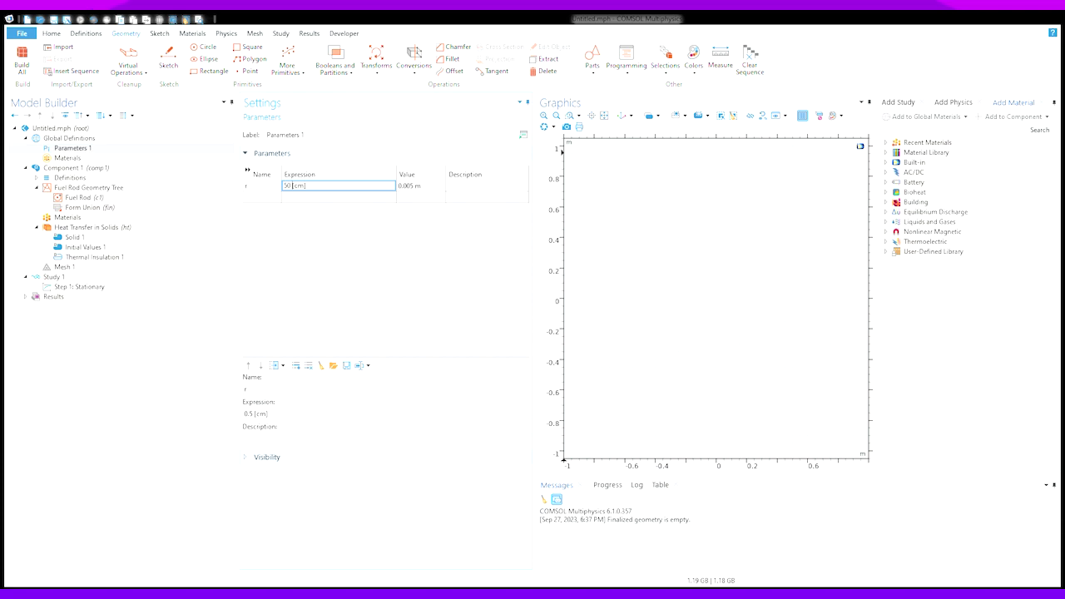
Give parameter r the description "Radius fuel rod"
{"action": "left_click", "coordinate": [460, 188]}
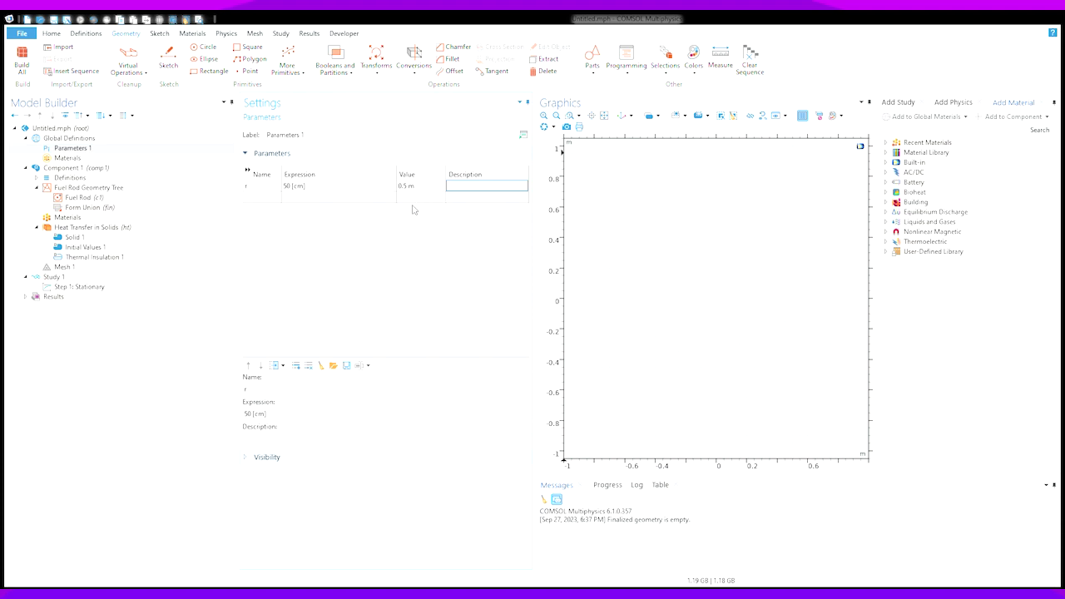
{"action": "left_click", "coordinate": [468, 191]}
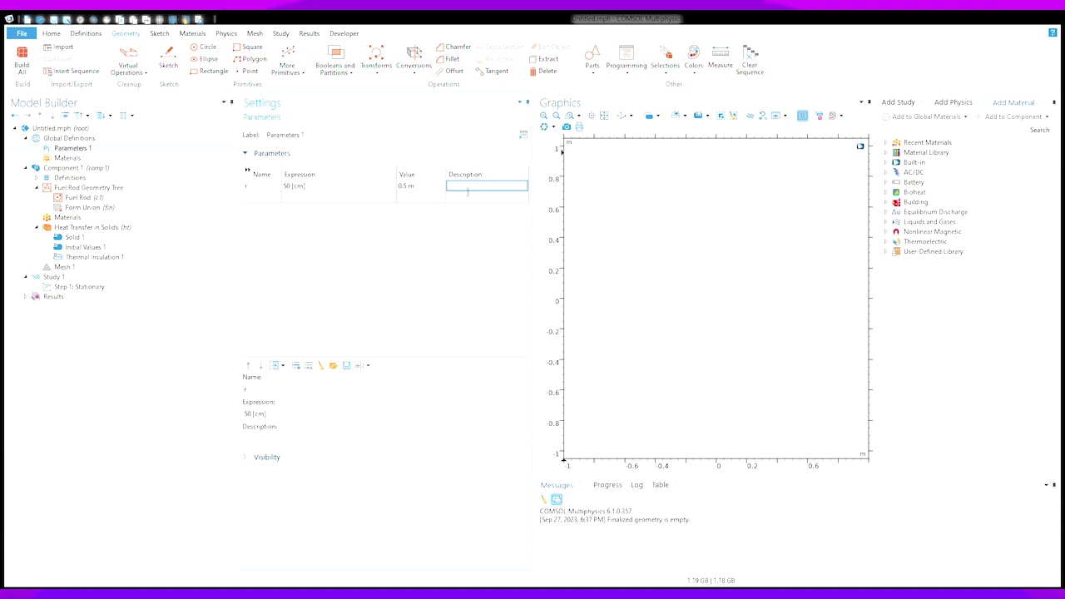
{"action": "type", "text": "Radiu"}
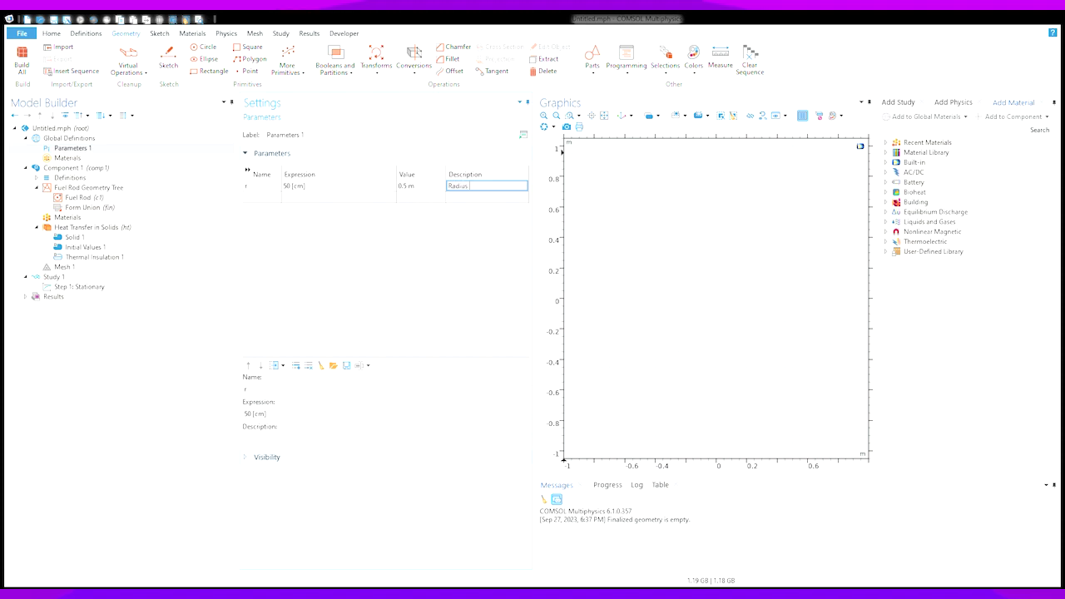
{"action": "type", "text": "s fuel rod"}
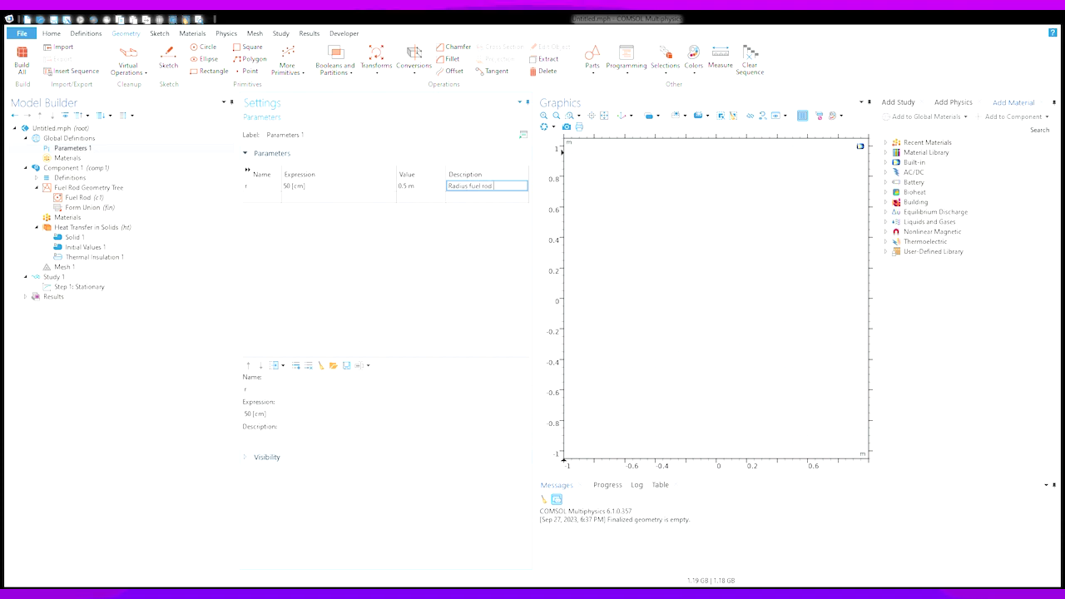
{"action": "left_click", "coordinate": [447, 298]}
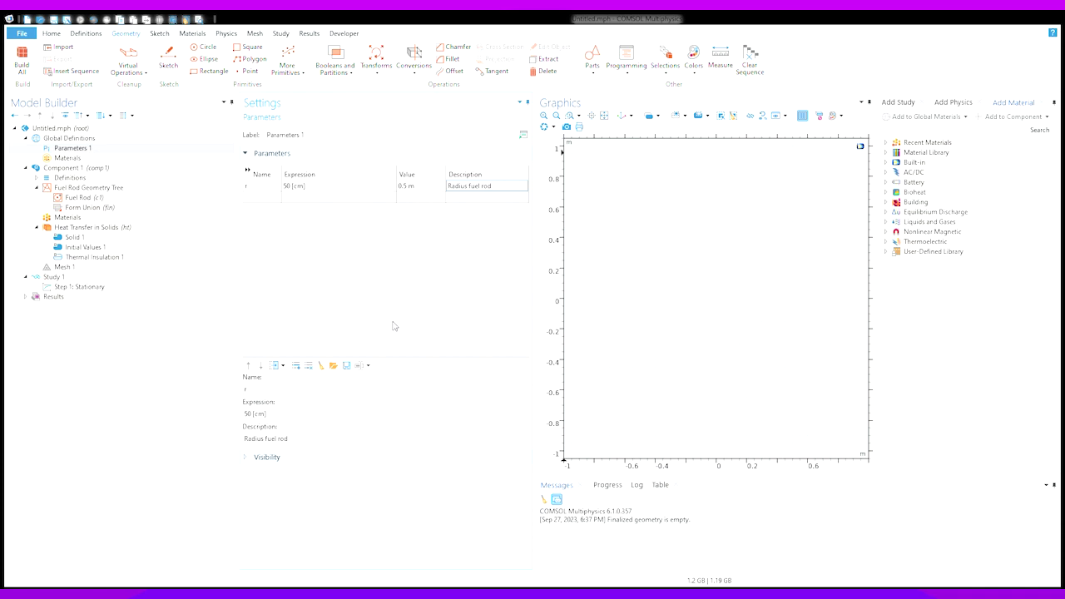
Load the rod's parameter set with r, Hv, T_surf, density, k and Cp1 from a file, and check the Cp1 entry
{"action": "left_click", "coordinate": [348, 369]}
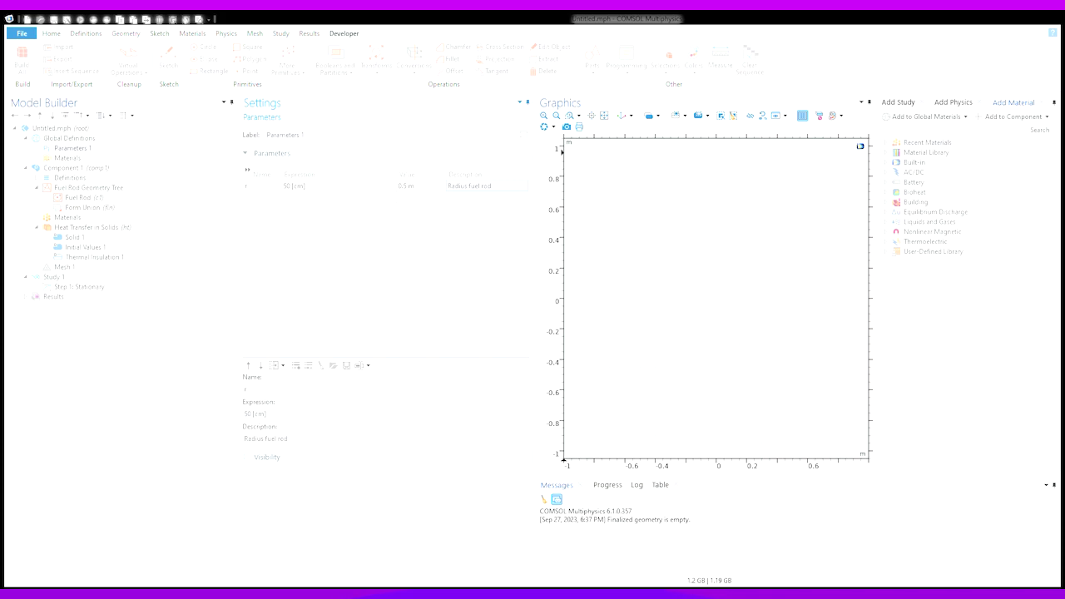
{"action": "left_click", "coordinate": [211, 269]}
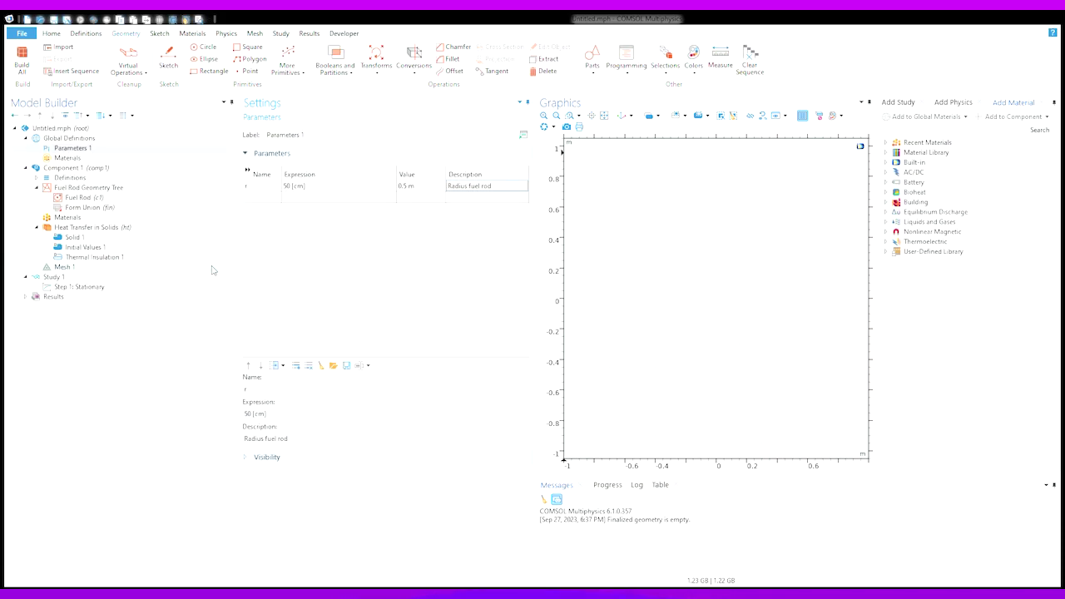
{"action": "left_click", "coordinate": [332, 366]}
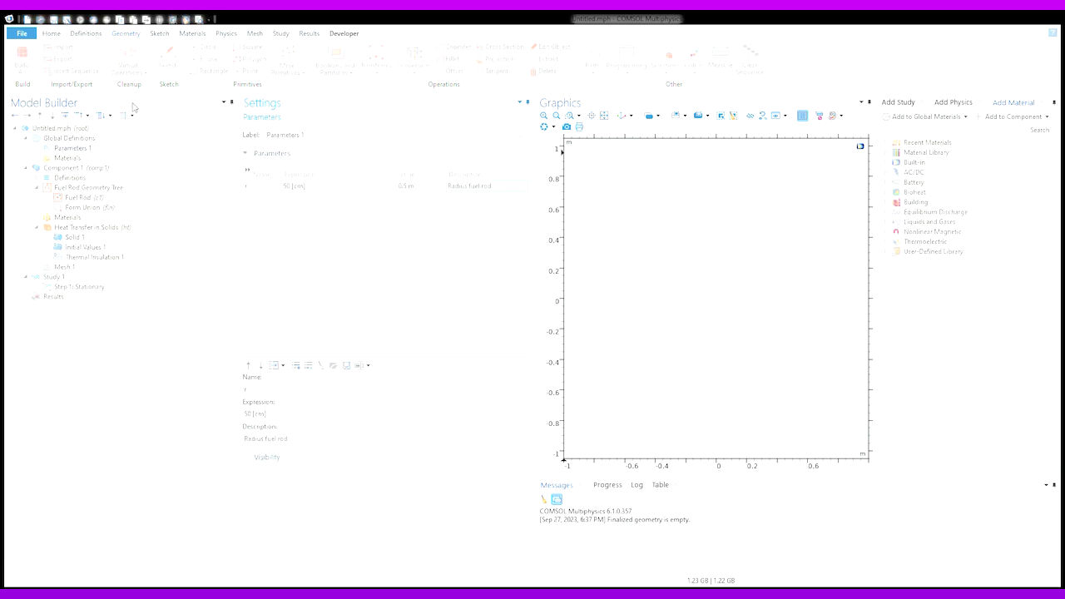
{"action": "left_click", "coordinate": [523, 347]}
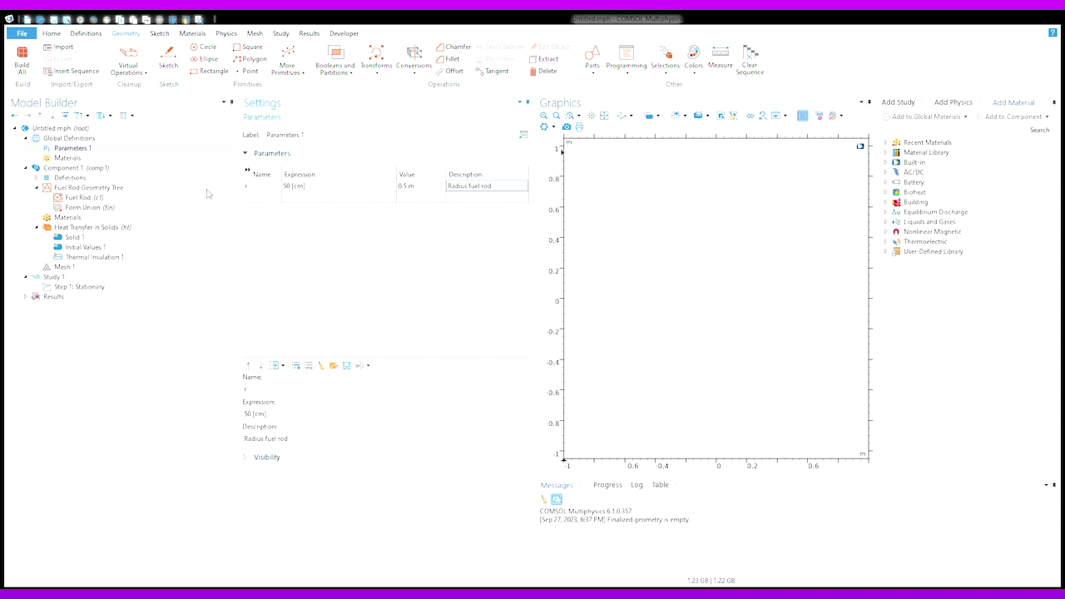
{"action": "key", "text": "ctrl+s"}
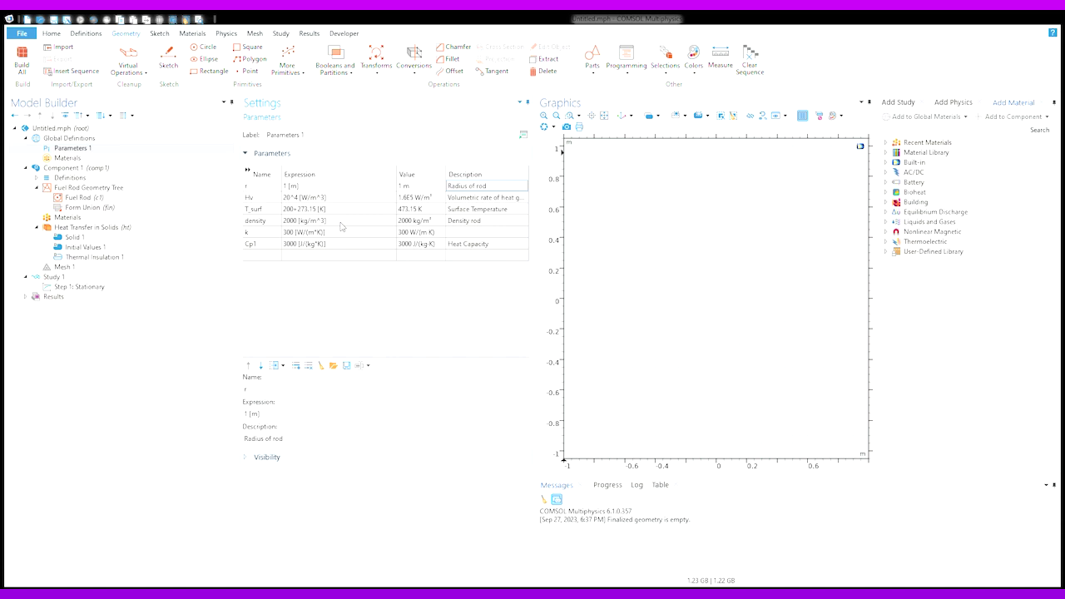
{"action": "left_click", "coordinate": [263, 247]}
{"action": "left_click", "coordinate": [263, 248]}
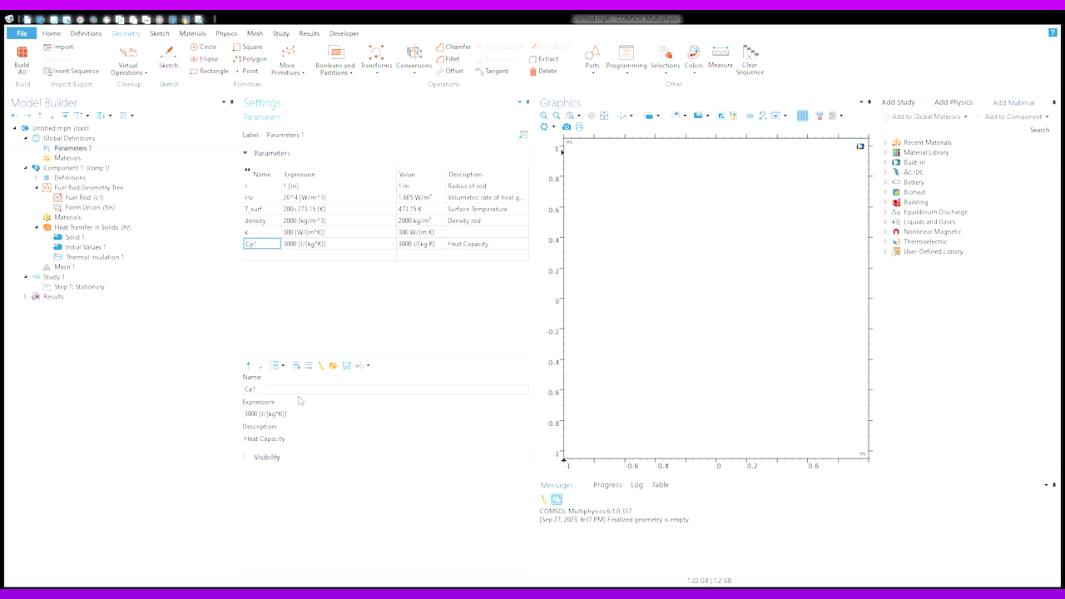
{"action": "left_click", "coordinate": [297, 258]}
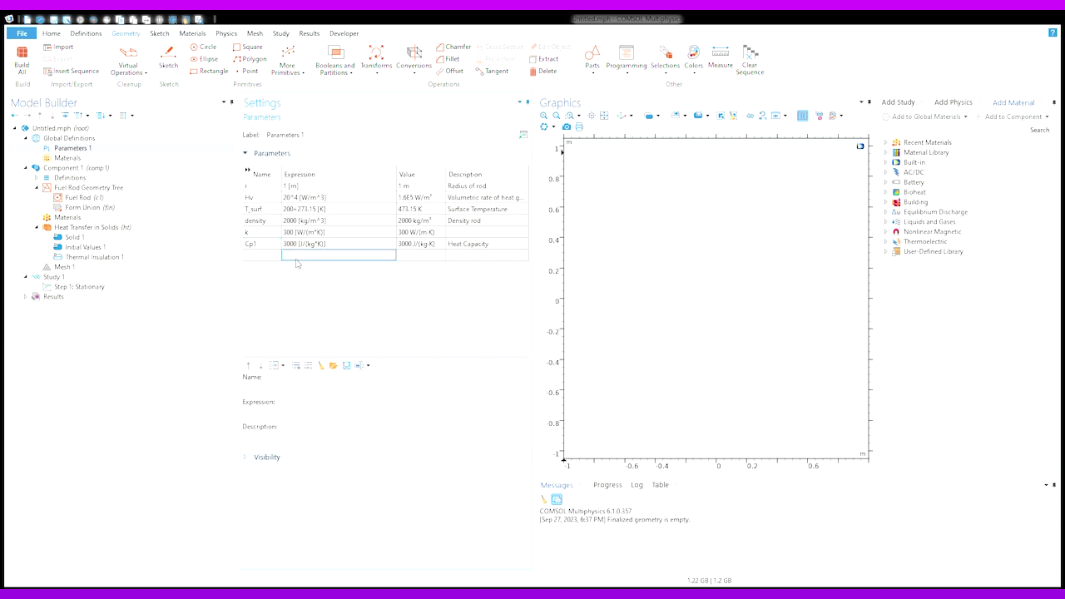
Build all geometry objects with the Fuel Rod circle's radius defined by parameter r
{"action": "left_click", "coordinate": [255, 258]}
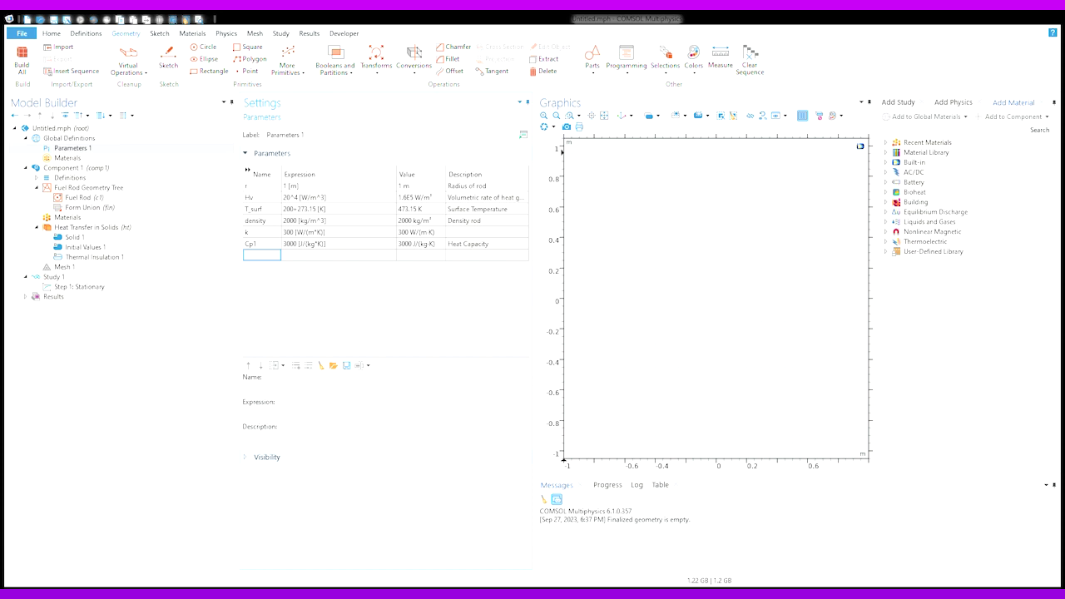
{"action": "left_click", "coordinate": [106, 197]}
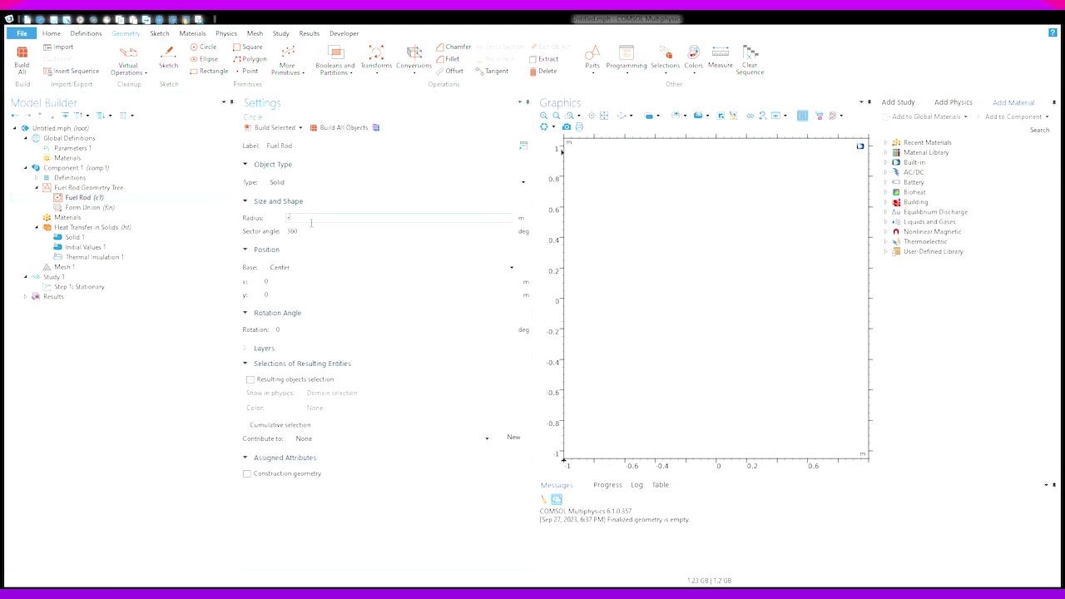
{"action": "left_click", "coordinate": [327, 129]}
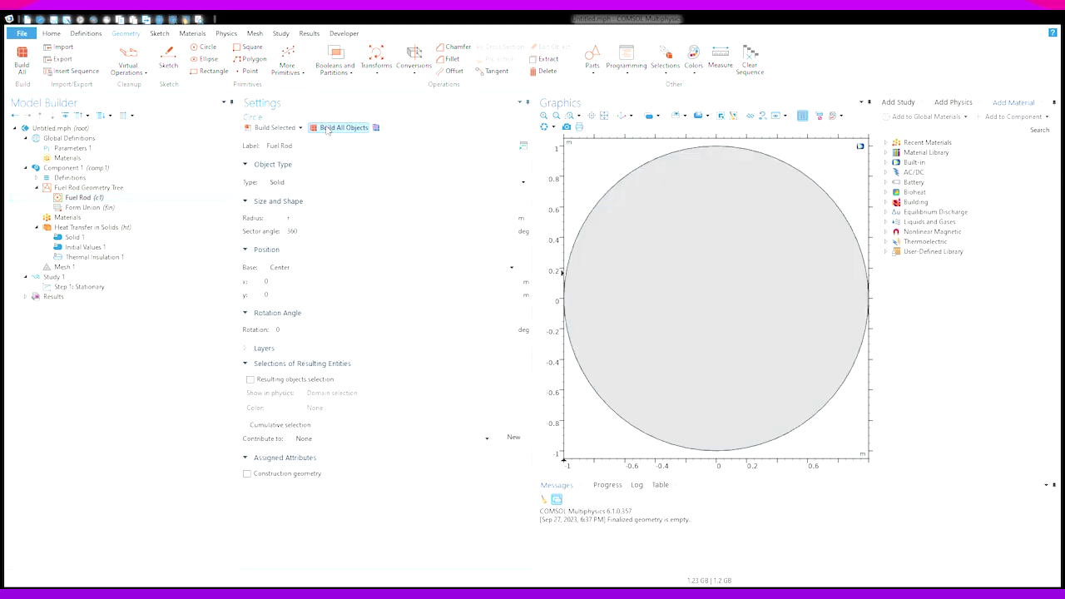
Set the expression of parameter r to 0.5 [m] and rebuild the Fuel Rod circle
{"action": "left_click", "coordinate": [75, 149]}
{"action": "left_click", "coordinate": [297, 210]}
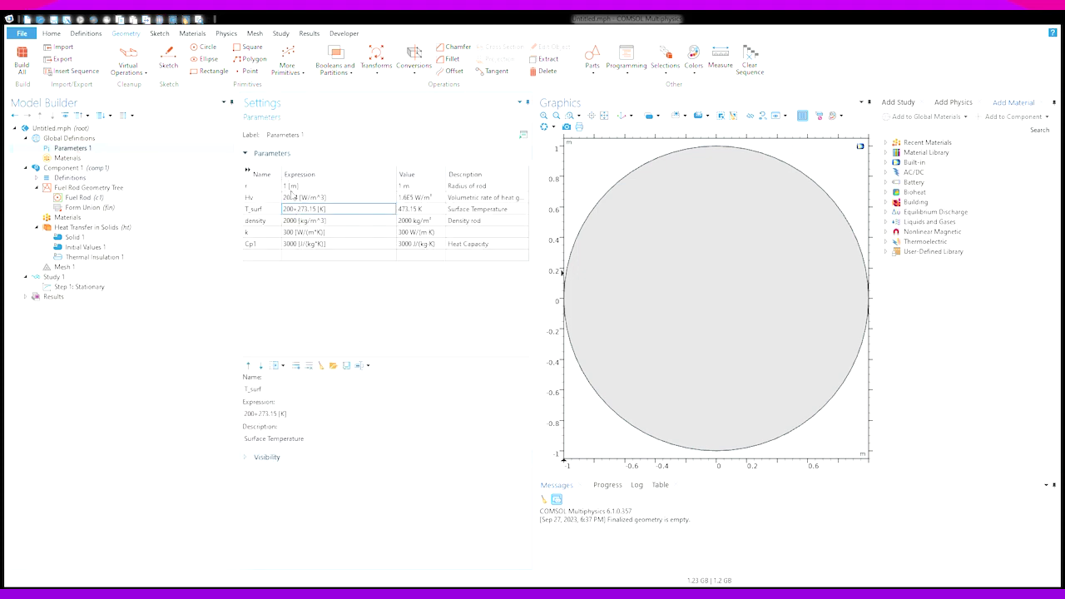
{"action": "left_click", "coordinate": [288, 197]}
{"action": "left_click", "coordinate": [288, 185]}
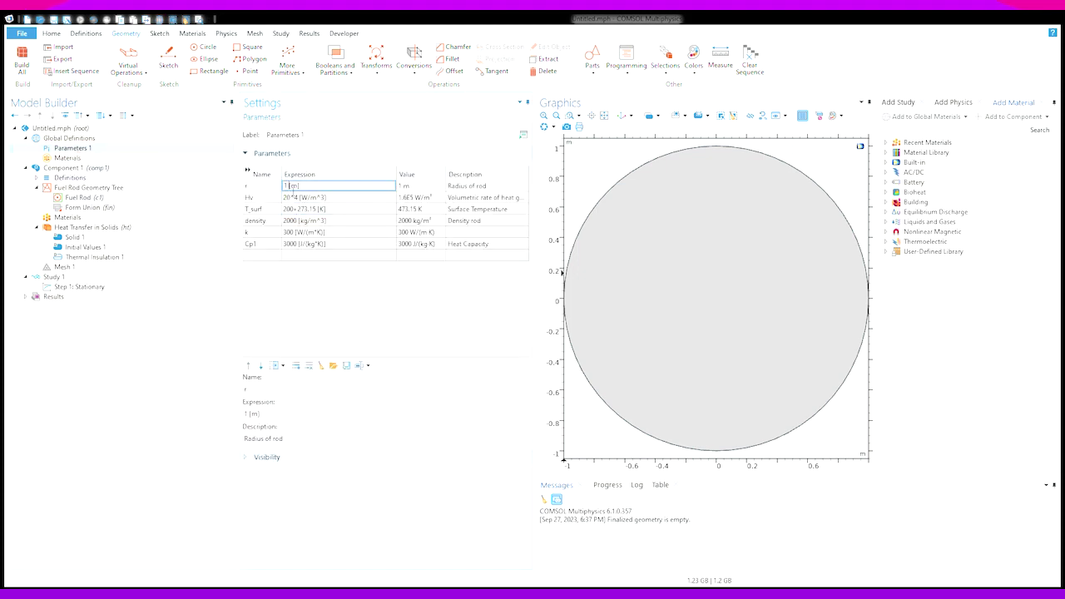
{"action": "key", "text": "BackSpace"}
{"action": "type", "text": "0.5"}
{"action": "left_click", "coordinate": [98, 198]}
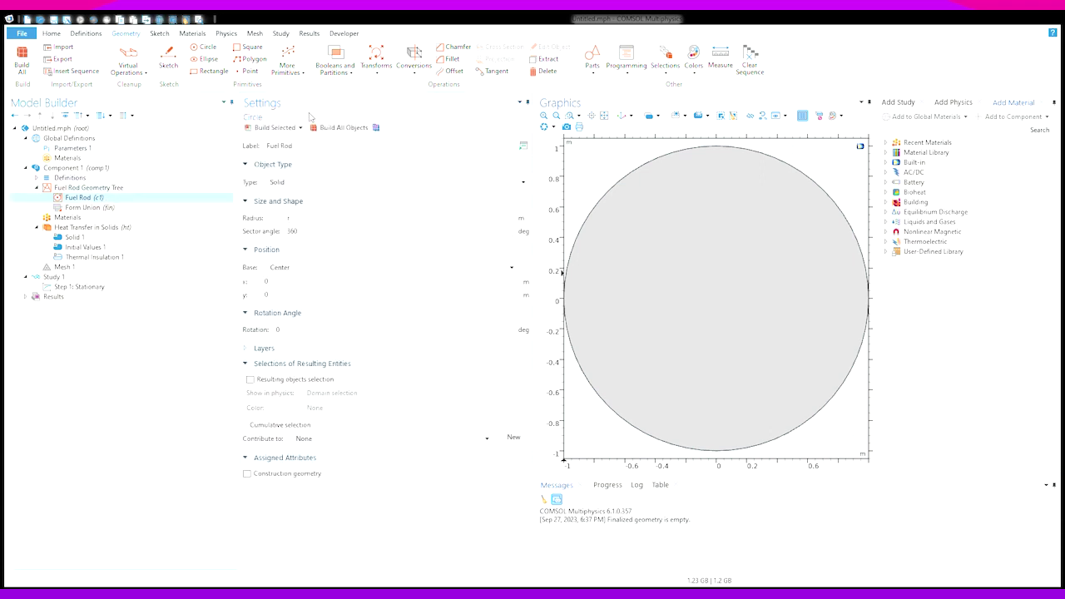
{"action": "left_click", "coordinate": [329, 128]}
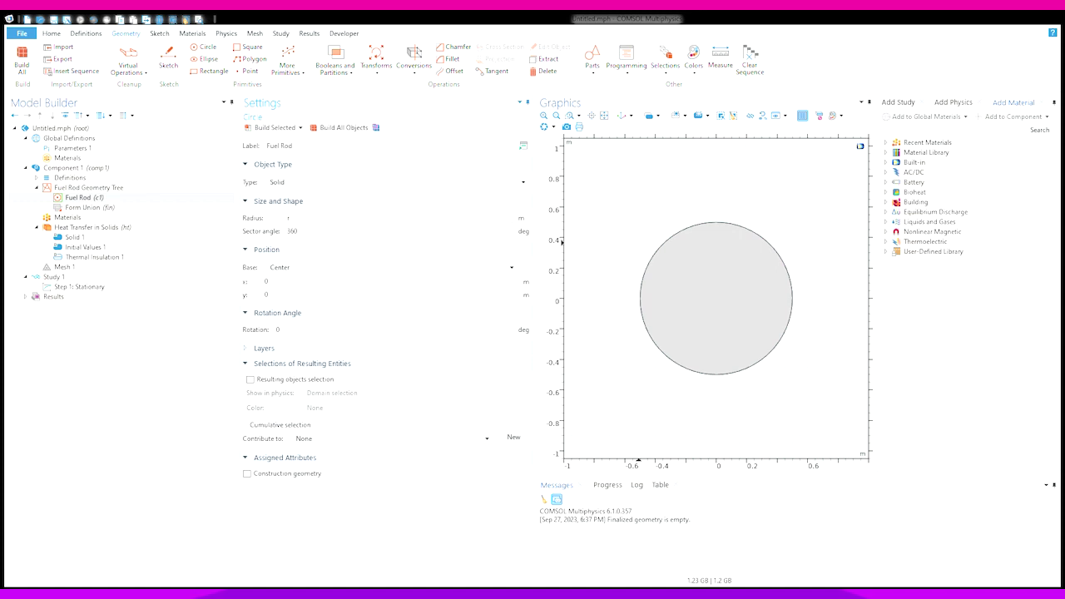
Add the built-in Copper material to the component's materials
{"action": "left_click", "coordinate": [75, 218]}
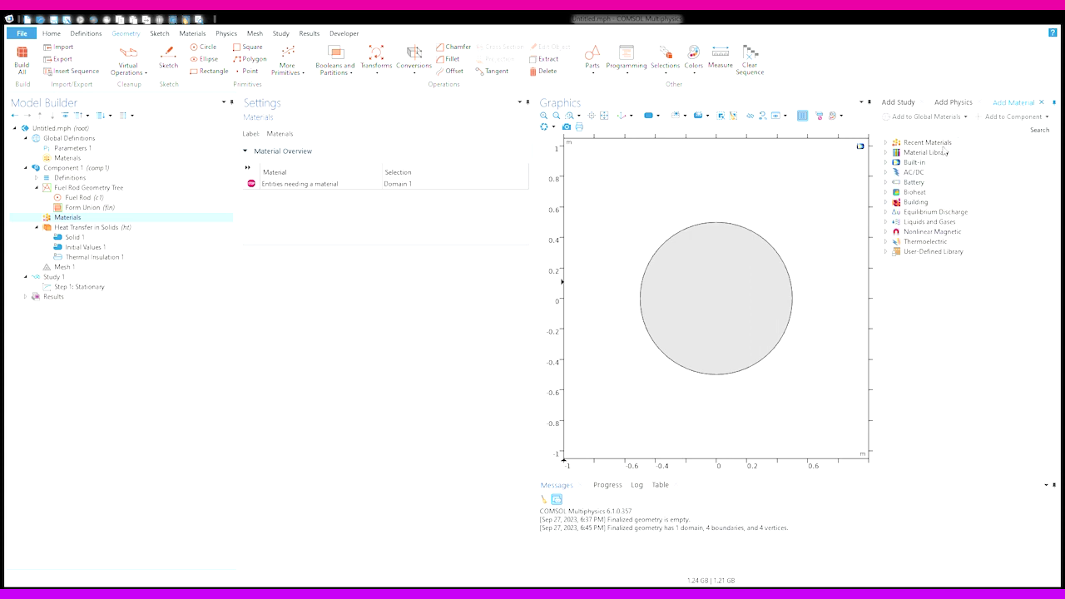
{"action": "double_click", "coordinate": [915, 163]}
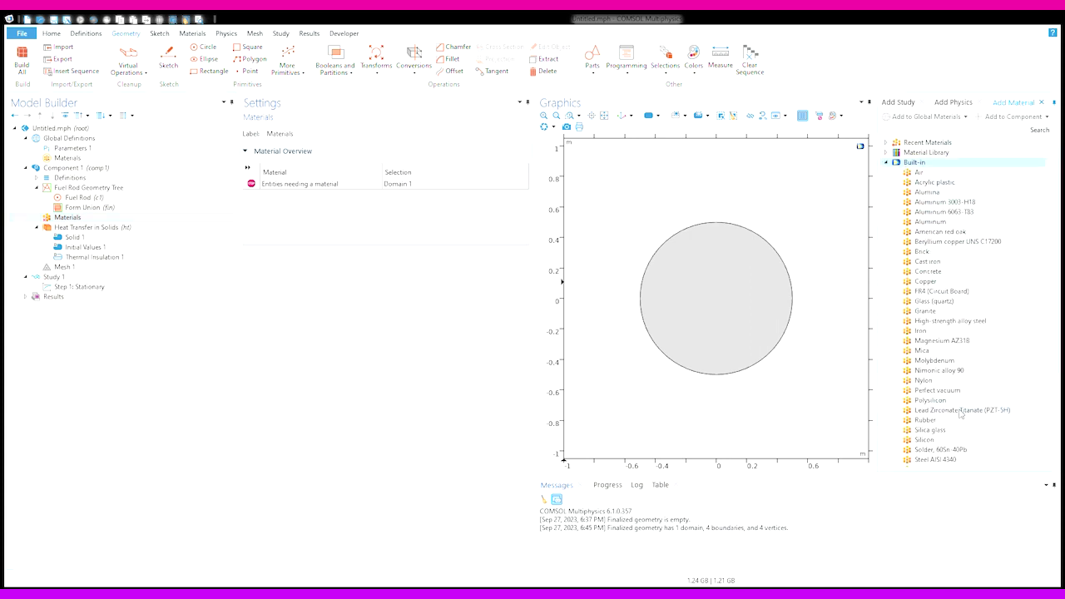
{"action": "scroll", "coordinate": [940, 286], "scroll_direction": "down", "scroll_amount": 3}
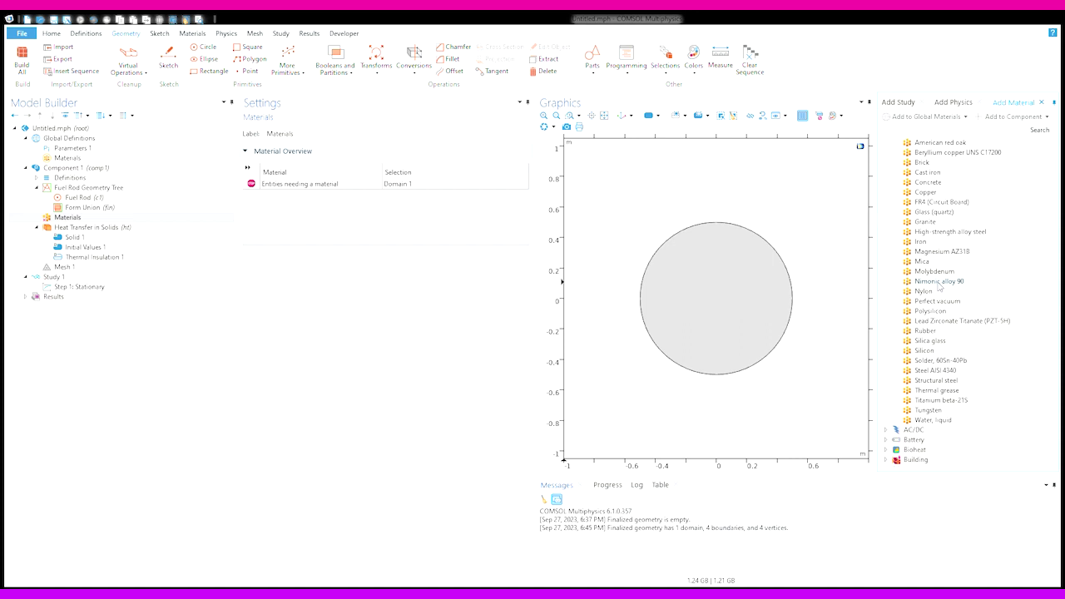
{"action": "left_click", "coordinate": [928, 196]}
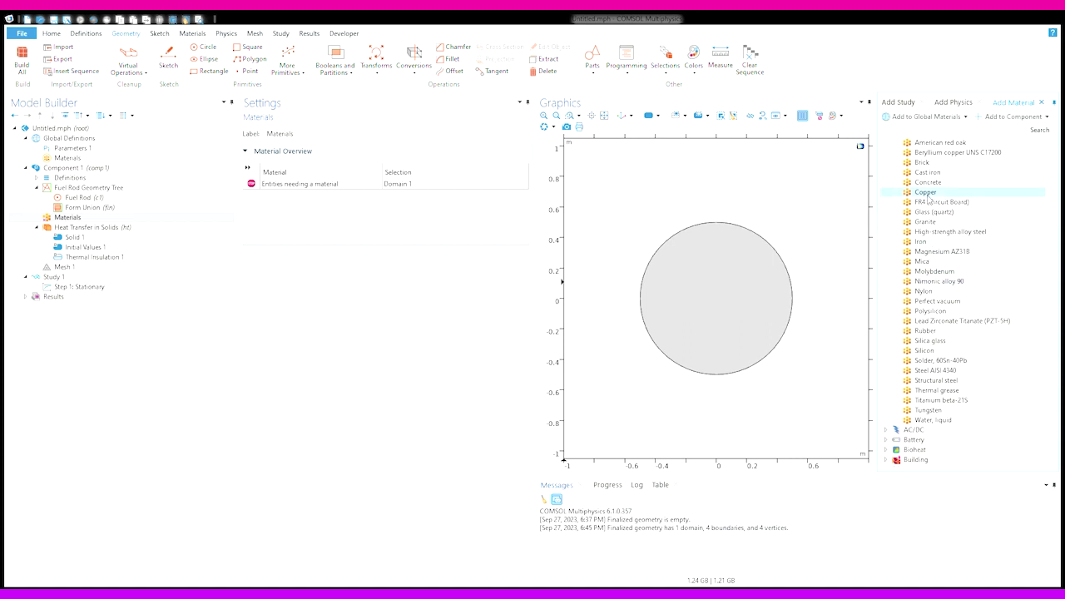
{"action": "double_click", "coordinate": [928, 198]}
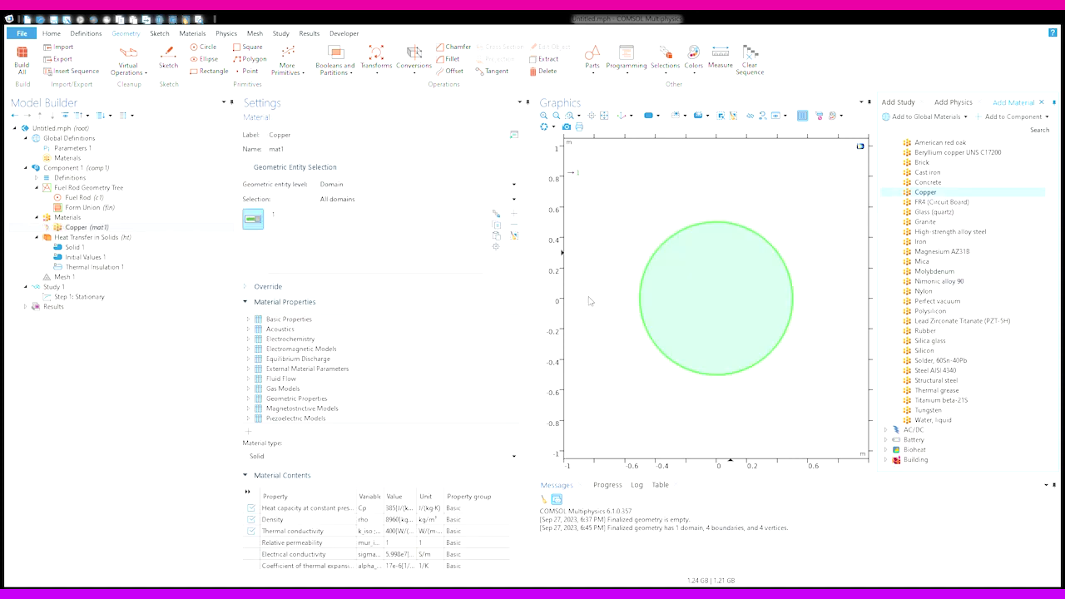
Open the Copper material's density value for editing and delete the Copper material from the component
{"action": "left_click", "coordinate": [397, 521]}
{"action": "left_click", "coordinate": [396, 521]}
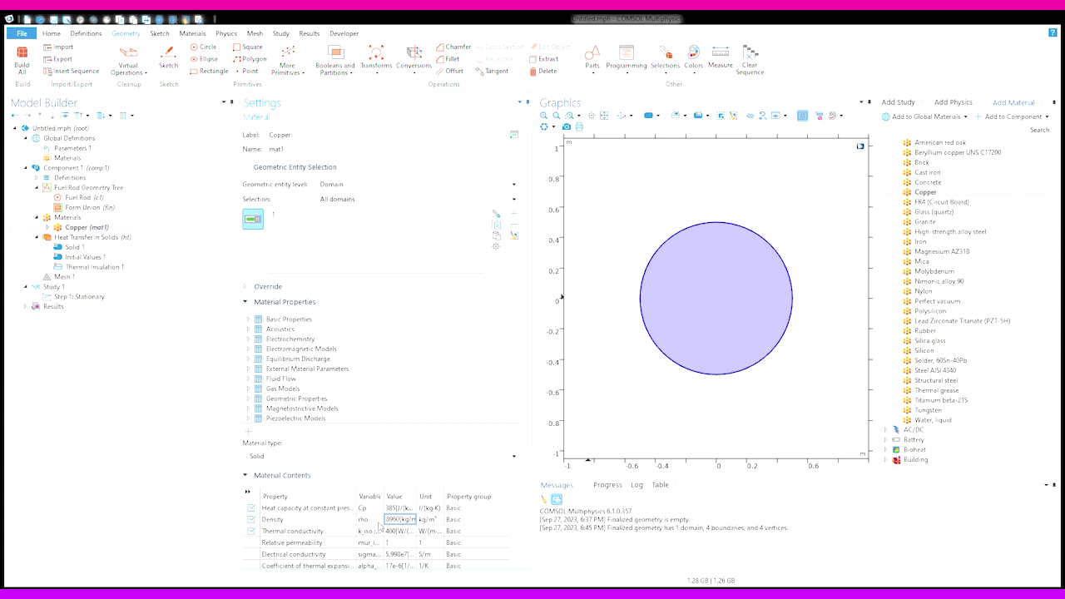
{"action": "double_click", "coordinate": [389, 520]}
{"action": "left_click", "coordinate": [115, 232]}
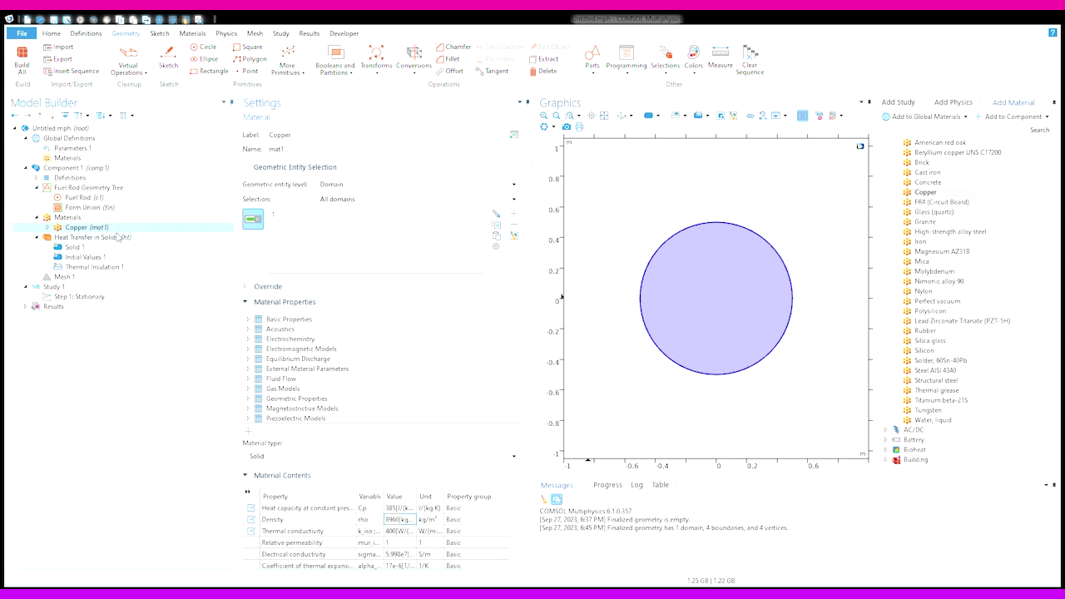
{"action": "left_click", "coordinate": [109, 237]}
{"action": "left_click", "coordinate": [111, 227]}
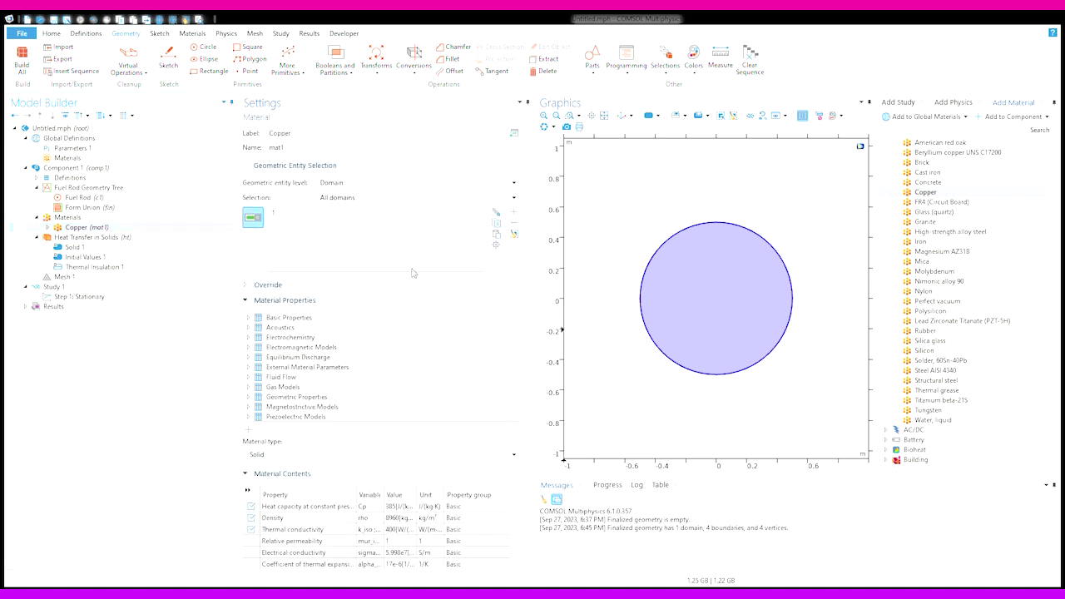
{"action": "key", "text": "Delete"}
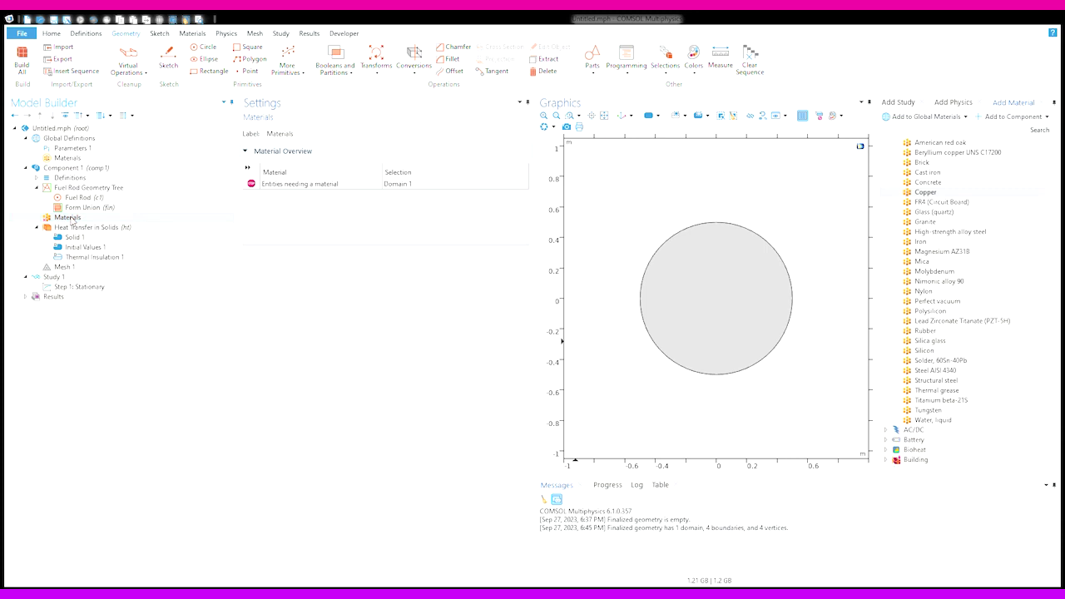
Add a blank material to the component, with thermal conductivity k and density given by the parameter density
{"action": "left_click", "coordinate": [114, 251]}
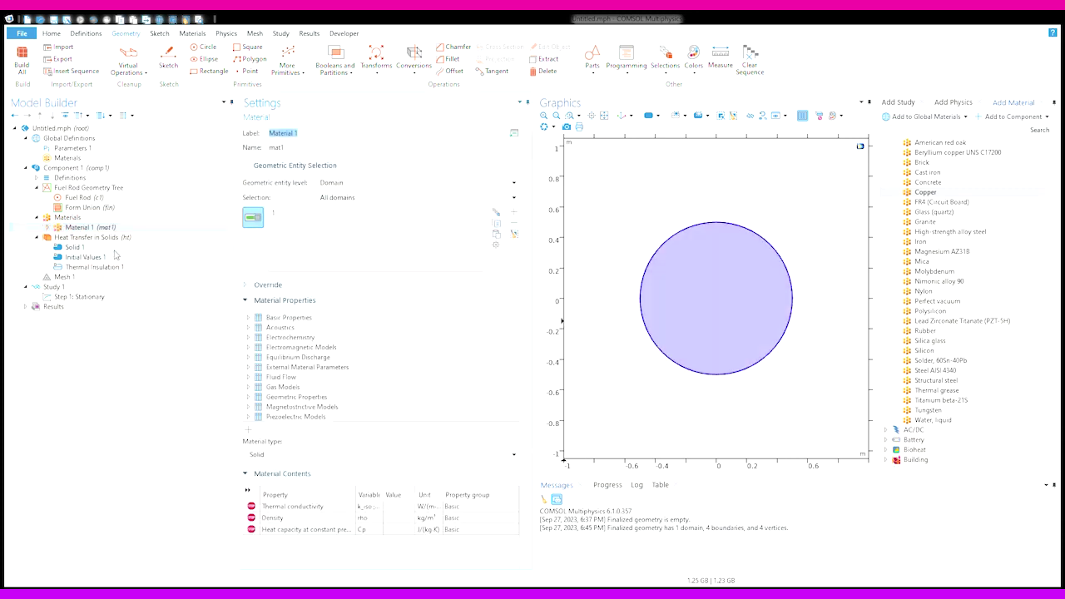
{"action": "left_click", "coordinate": [399, 507]}
{"action": "type", "text": "k"}
{"action": "key", "text": "Return"}
{"action": "type", "text": "density"}
{"action": "key", "text": "Return"}
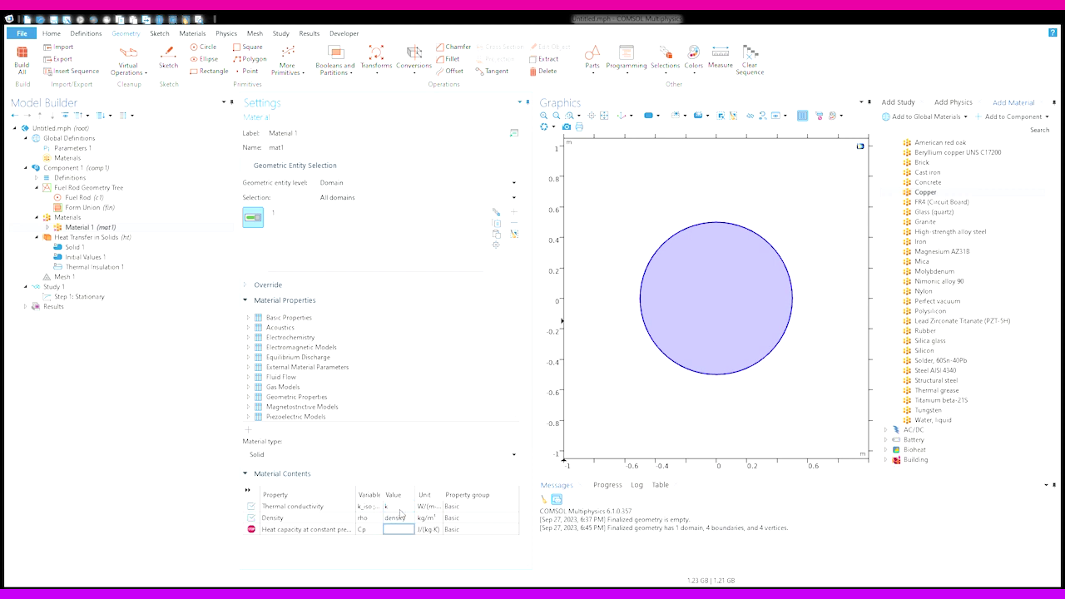
Set the blank material's heat capacity at constant pressure to Cp1, checking the name against the global parameters
{"action": "type", "text": "CP1"}
{"action": "key", "text": "Return"}
{"action": "left_click", "coordinate": [403, 534]}
{"action": "left_click", "coordinate": [406, 496]}
{"action": "left_click", "coordinate": [403, 508]}
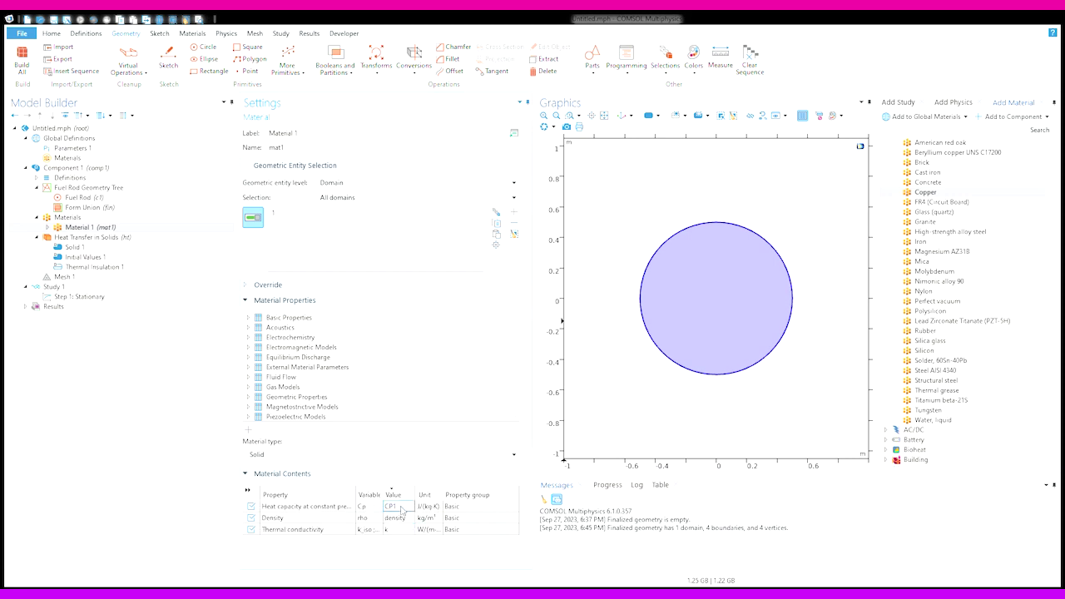
{"action": "type", "text": "Cp"}
{"action": "left_click", "coordinate": [374, 559]}
{"action": "left_click", "coordinate": [84, 178]}
{"action": "left_click", "coordinate": [74, 149]}
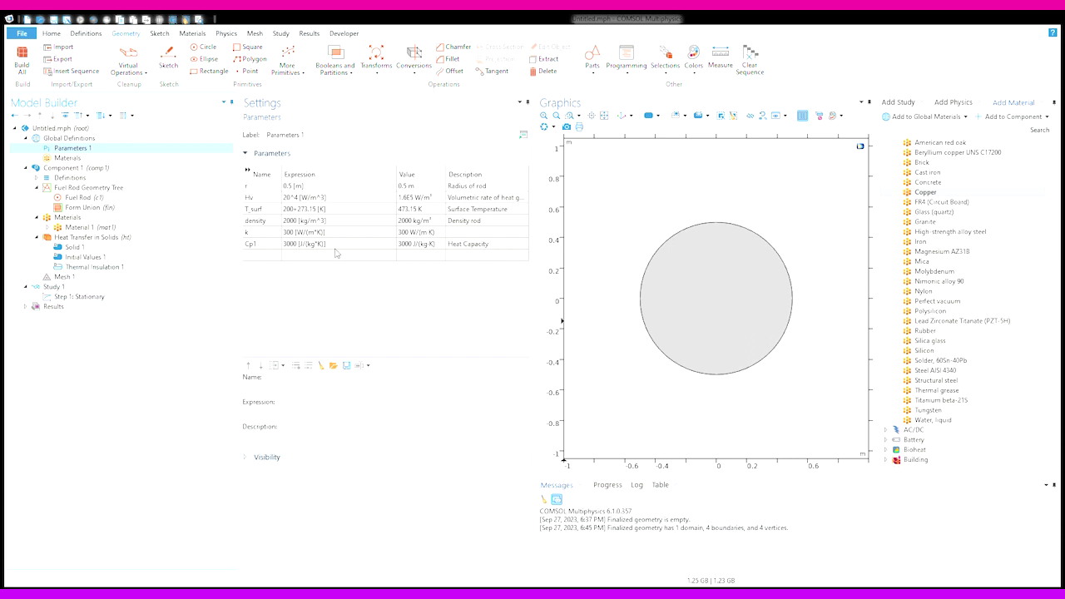
{"action": "left_click", "coordinate": [83, 228]}
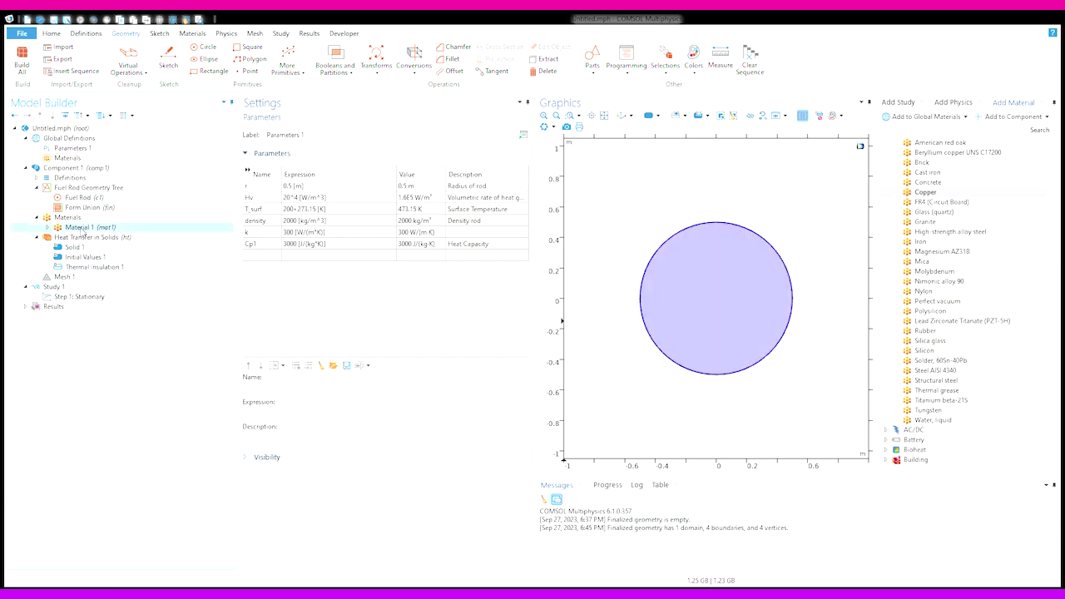
{"action": "left_click", "coordinate": [392, 530]}
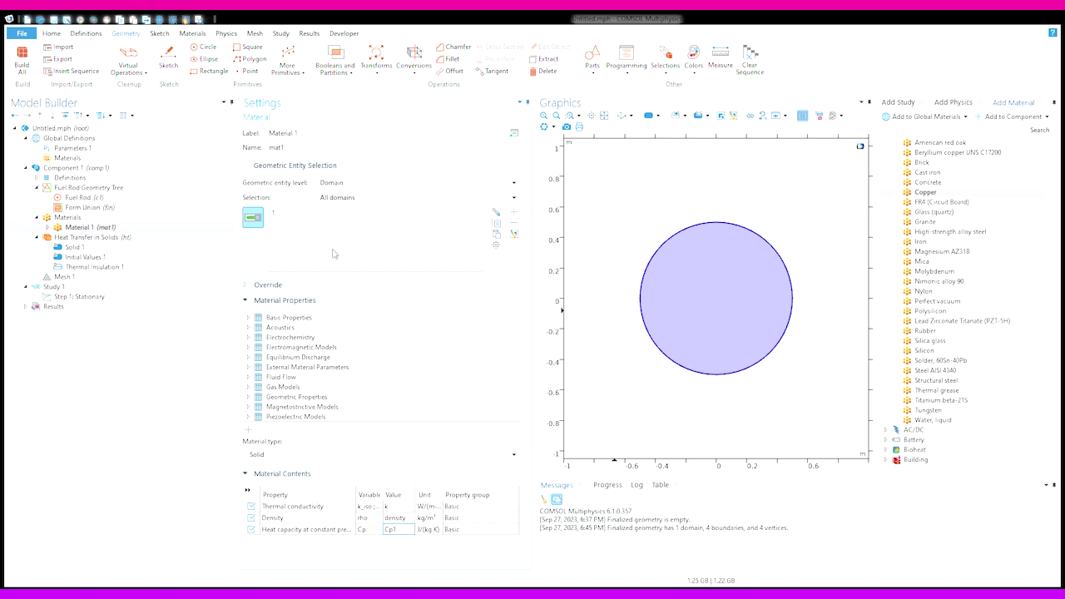
Deselect and reselect the circular domain so the material is assigned to it by manual selection
{"action": "left_click", "coordinate": [729, 274]}
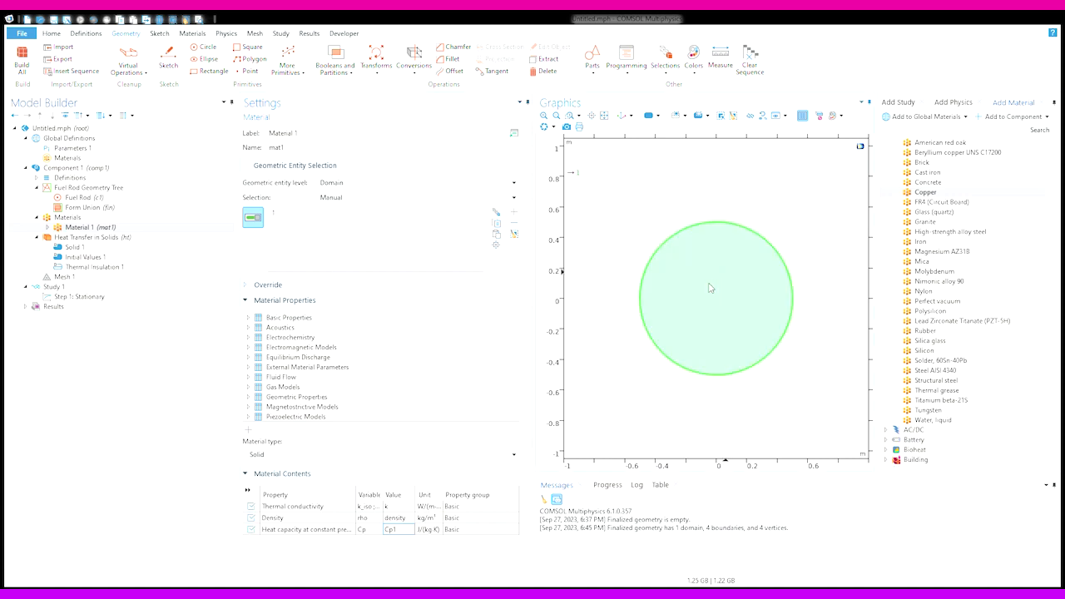
{"action": "left_click", "coordinate": [712, 287]}
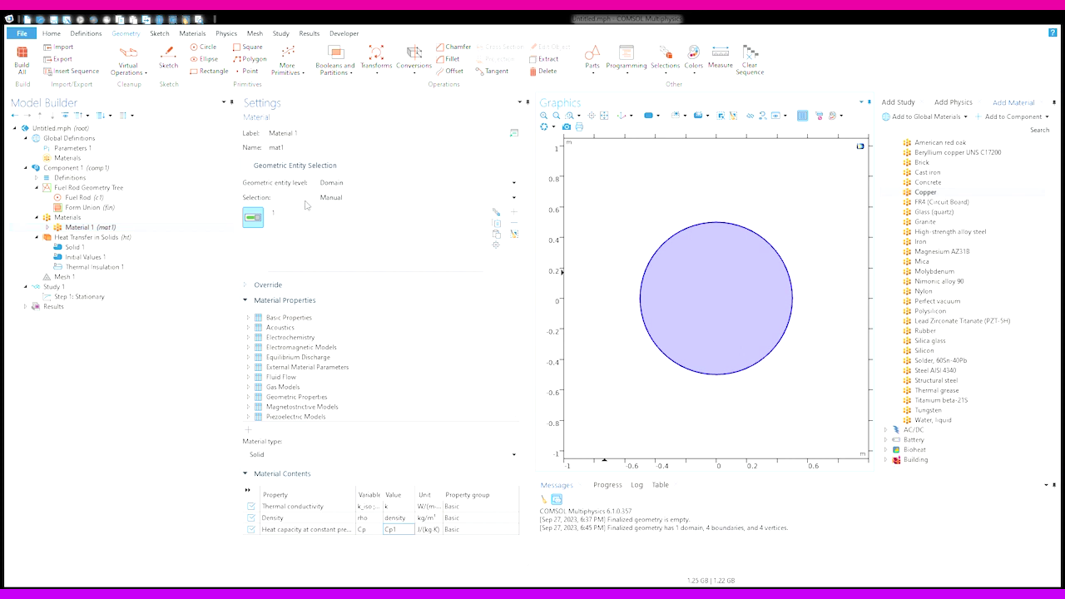
{"action": "left_click", "coordinate": [364, 187]}
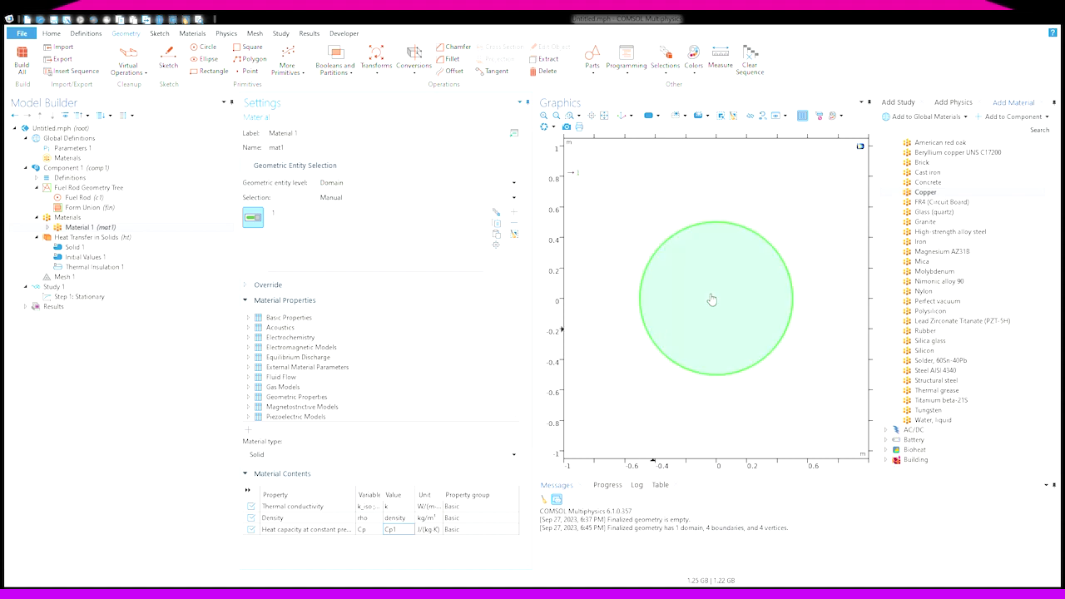
Label the material "Fuel Rod Material Properties"
{"action": "left_click_drag", "start_coordinate": [321, 134], "coordinate": [210, 121]}
{"action": "type", "text": "Fuel Rod Material Properties"}
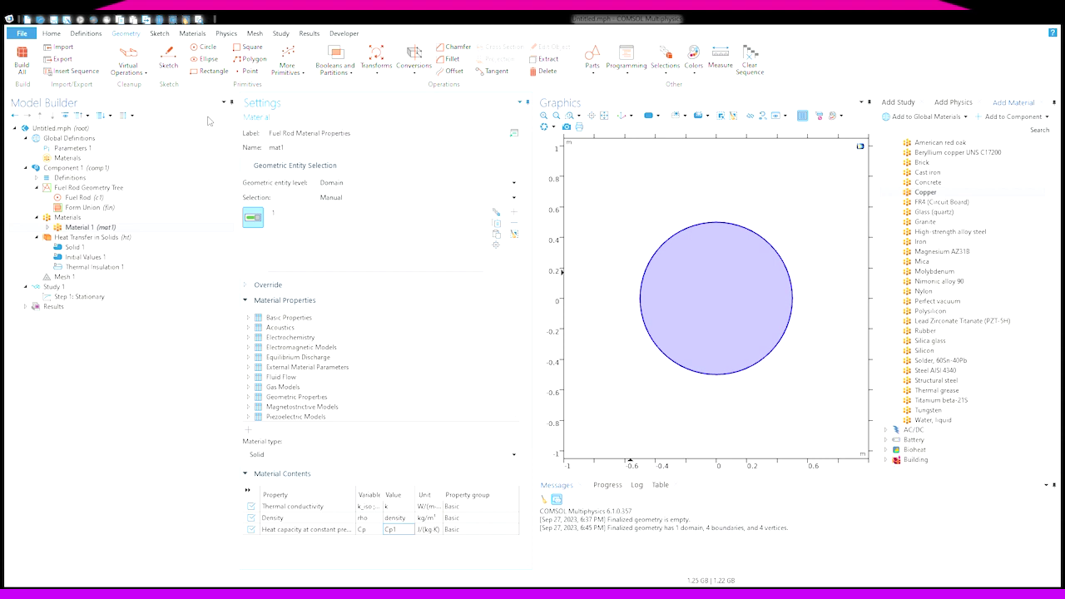
{"action": "left_click", "coordinate": [495, 271]}
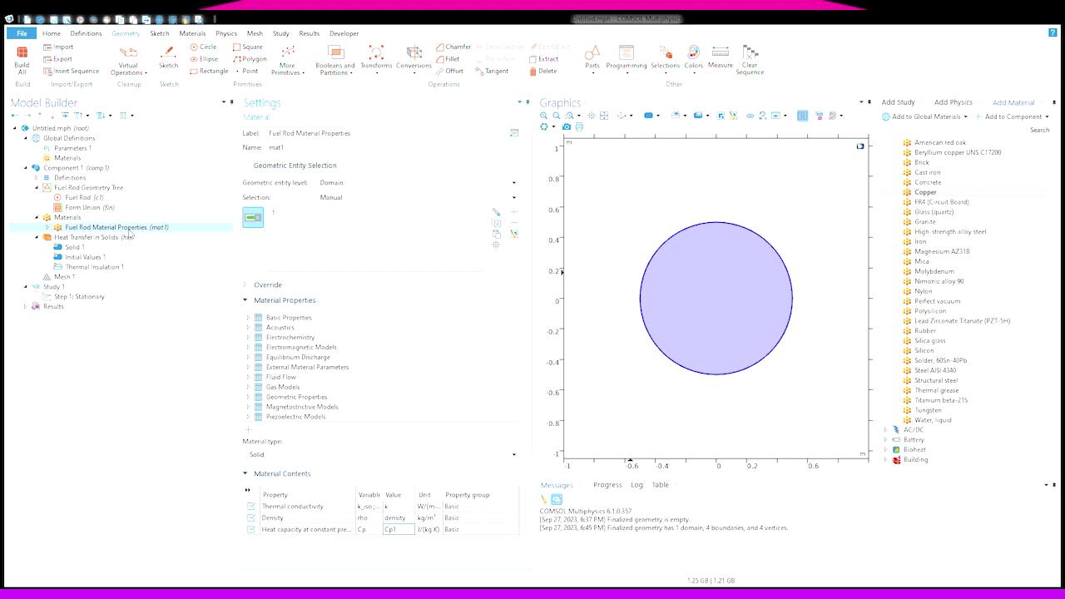
Show the heat transfer equation of Solid 1 and set the temperature of Initial Values 1 to T_surf
{"action": "left_click", "coordinate": [95, 238]}
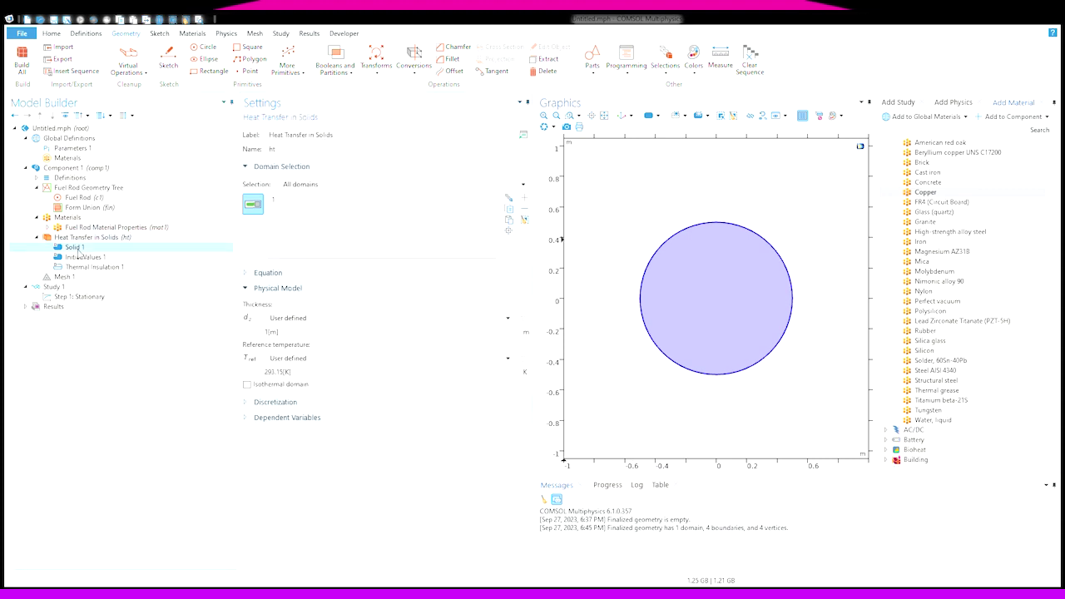
{"action": "left_click", "coordinate": [82, 248]}
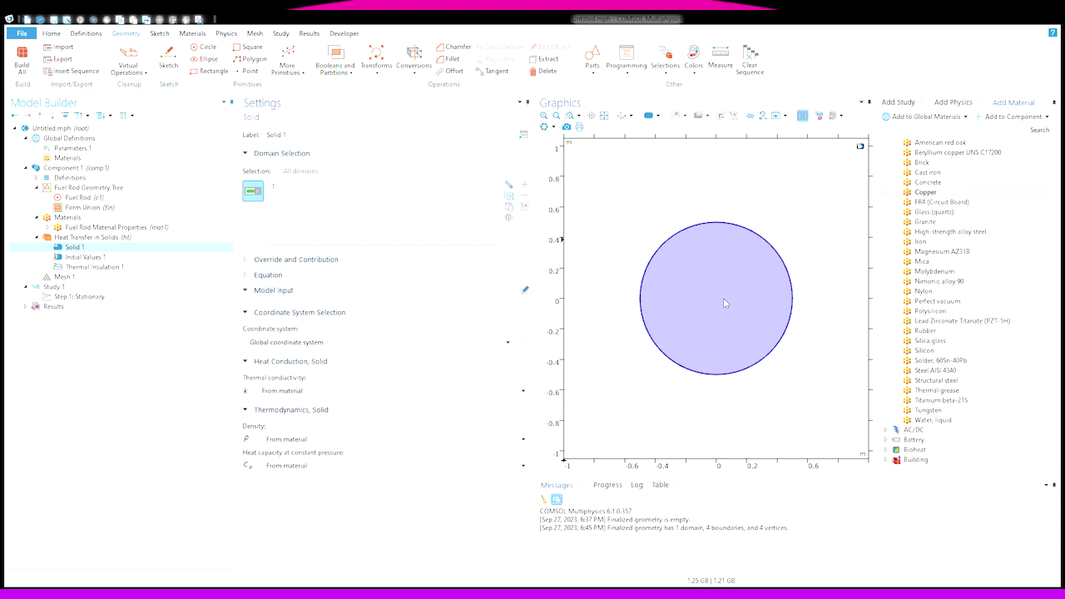
{"action": "left_click", "coordinate": [265, 275]}
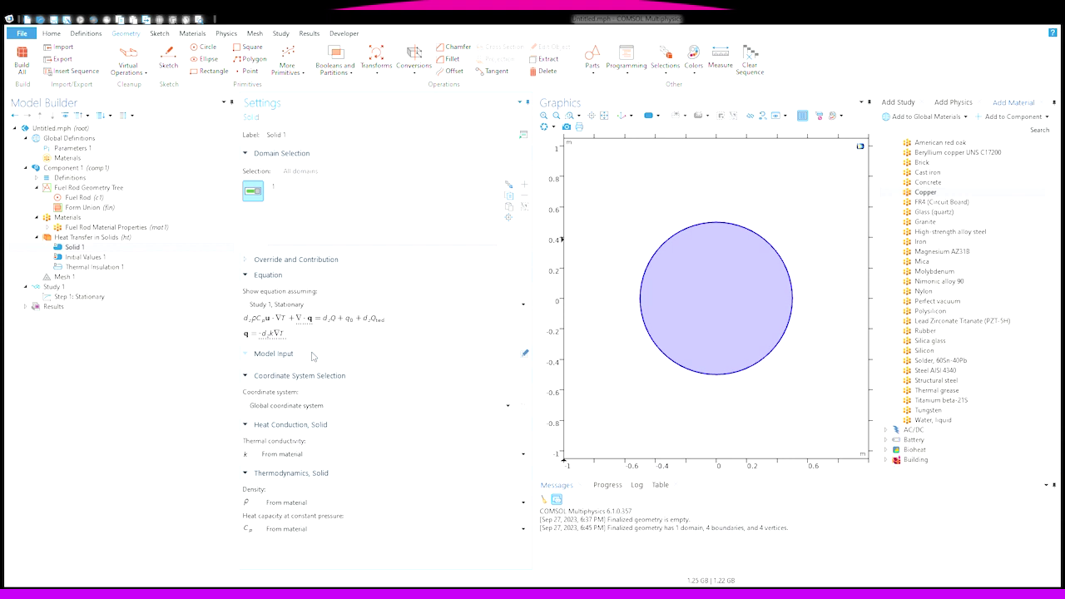
{"action": "left_click", "coordinate": [88, 258]}
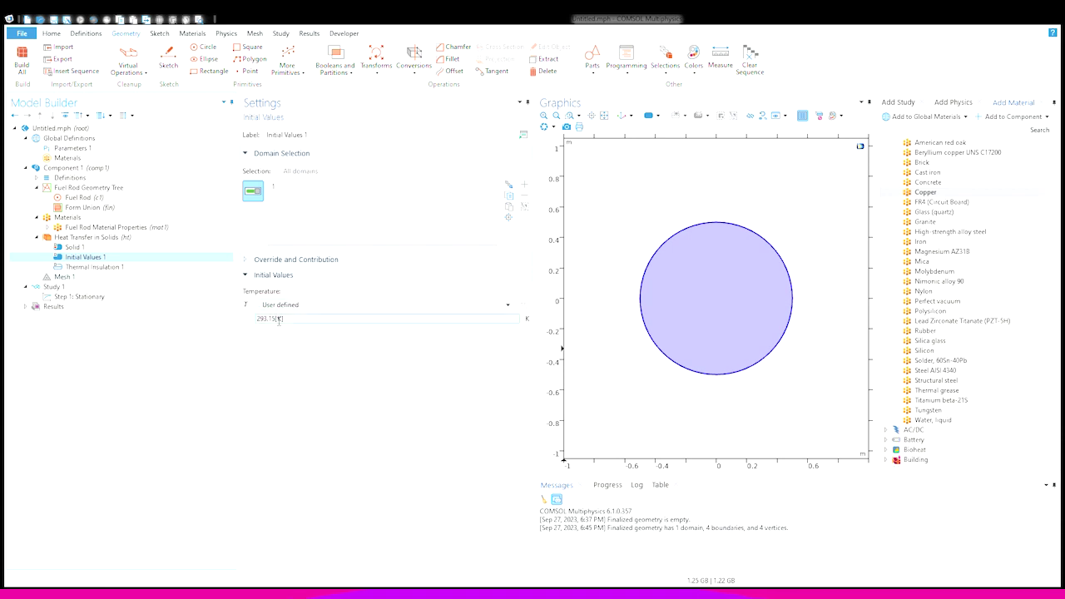
{"action": "left_click_drag", "start_coordinate": [290, 321], "coordinate": [221, 328]}
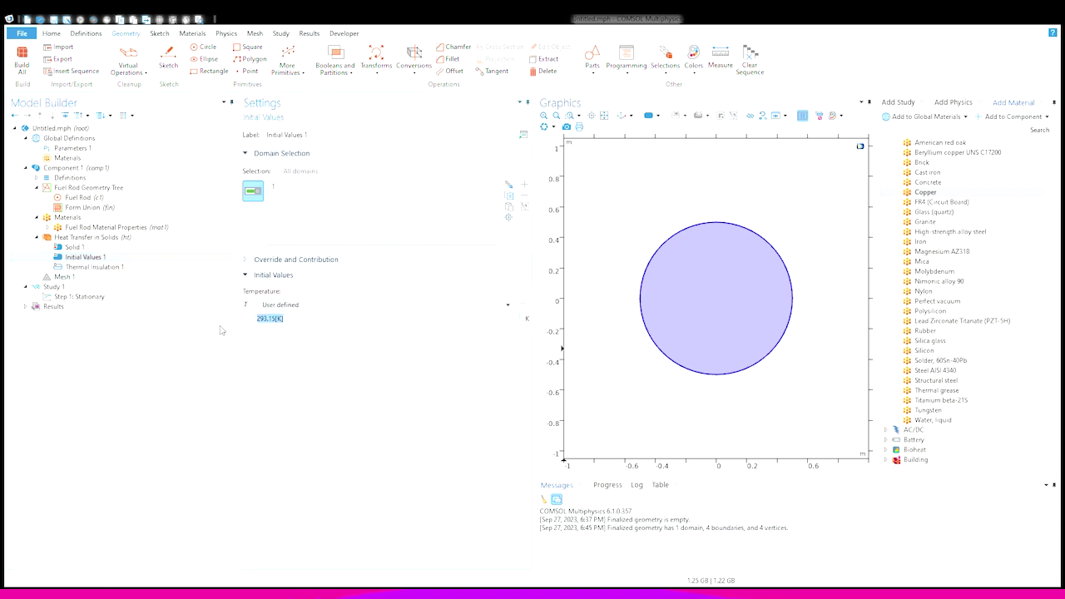
{"action": "key", "text": "BackSpace"}
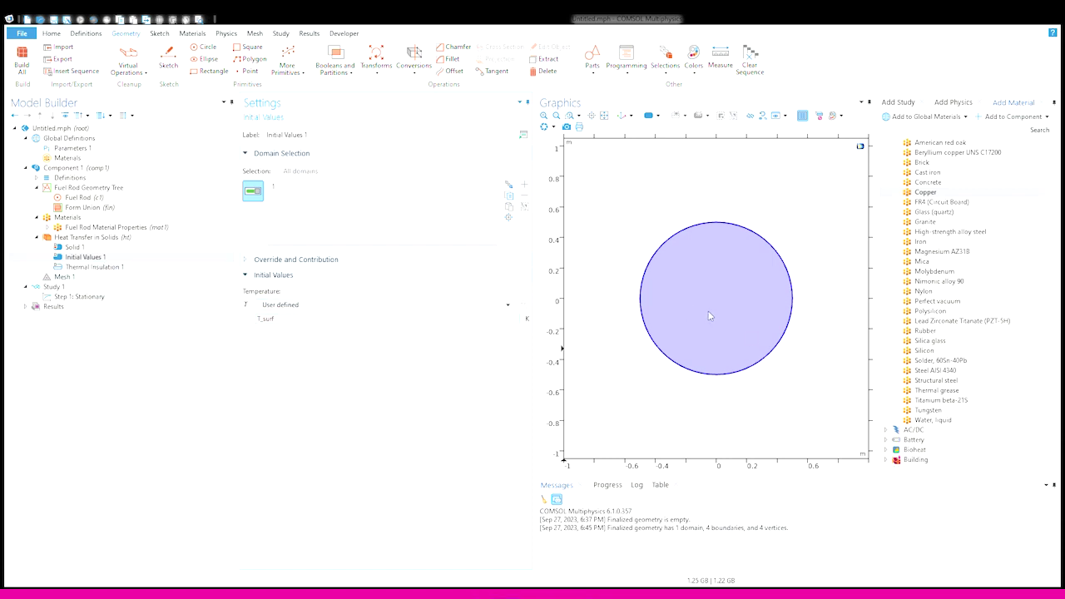
Review the boundary selection of Thermal Insulation 1 and the settings of Initial Values 1
{"action": "left_click", "coordinate": [111, 267]}
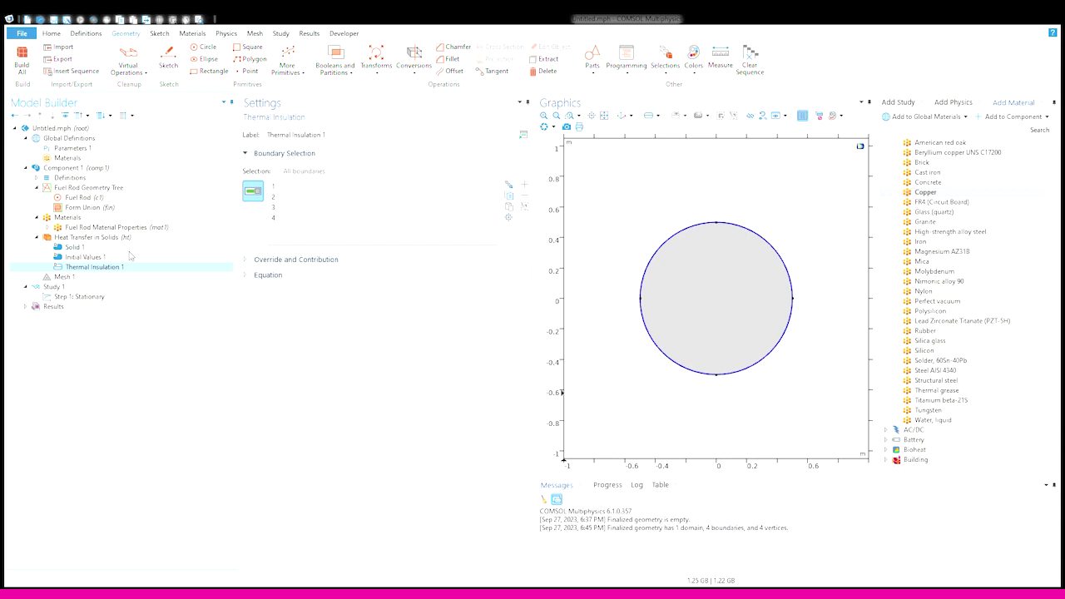
{"action": "left_click", "coordinate": [129, 249]}
{"action": "left_click", "coordinate": [93, 257]}
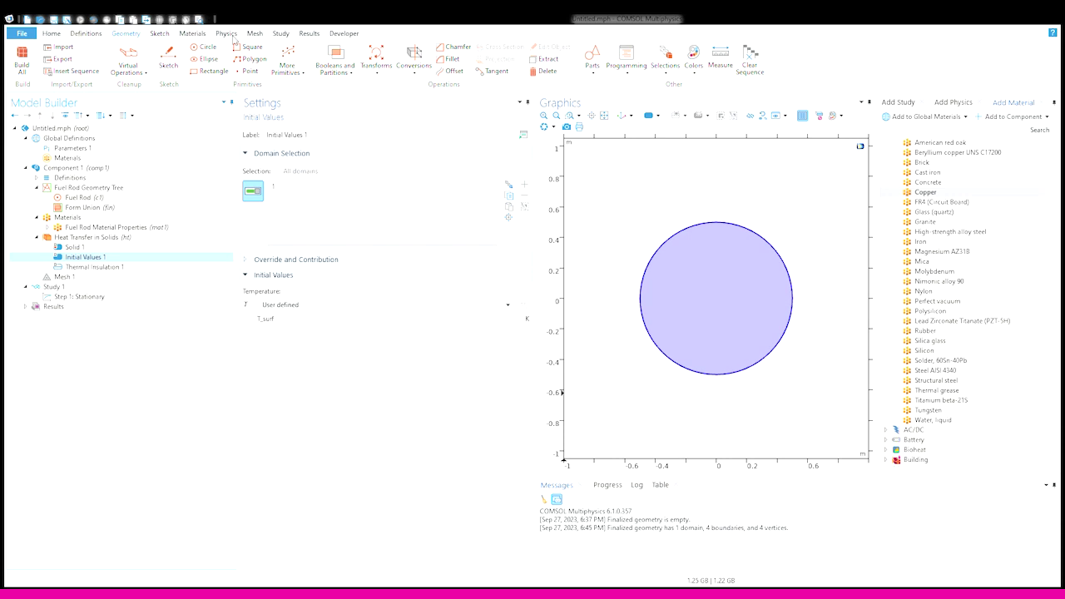
Add a Temperature boundary condition on all four boundaries of the circle, set it to T_surf and show its equation
{"action": "left_click", "coordinate": [232, 37]}
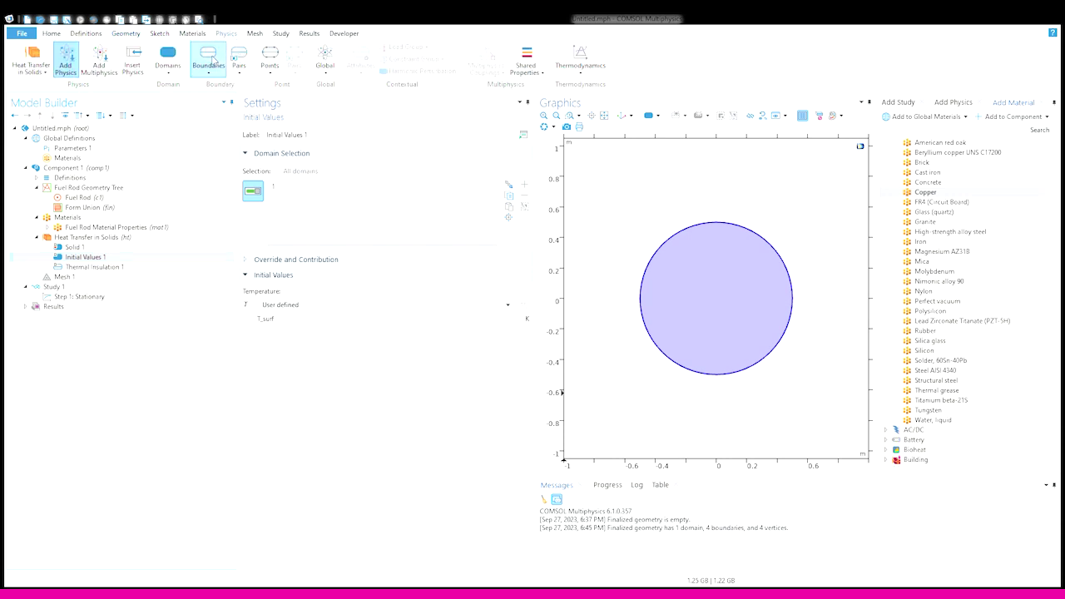
{"action": "left_click", "coordinate": [658, 260]}
{"action": "left_click", "coordinate": [757, 238]}
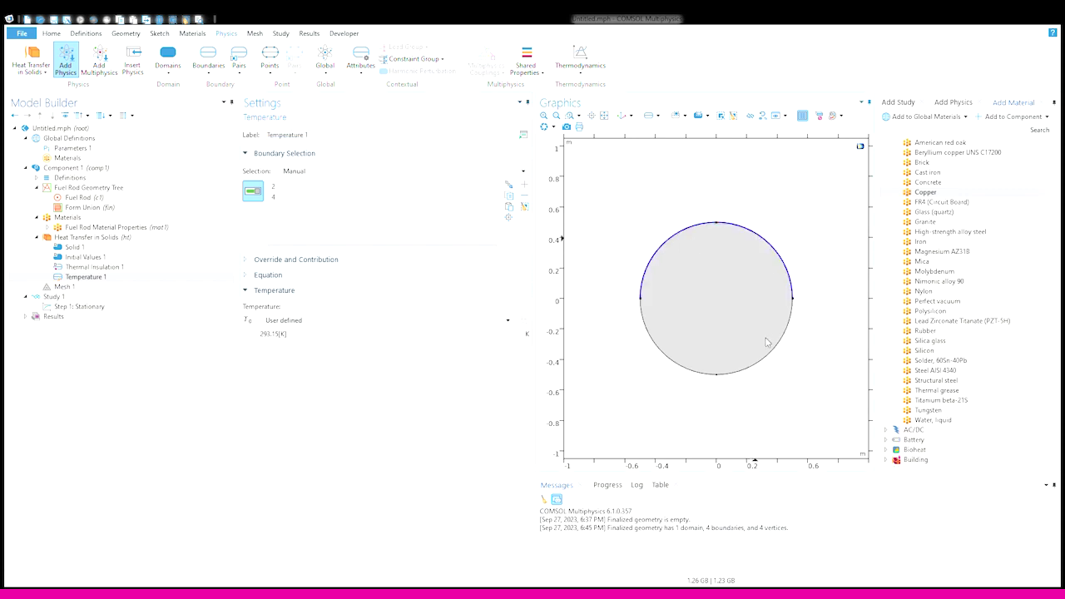
{"action": "left_click", "coordinate": [766, 368]}
{"action": "left_click", "coordinate": [695, 374]}
{"action": "left_click_drag", "start_coordinate": [304, 335], "coordinate": [185, 337]}
{"action": "key", "text": "BackSpace"}
{"action": "left_click", "coordinate": [277, 276]}
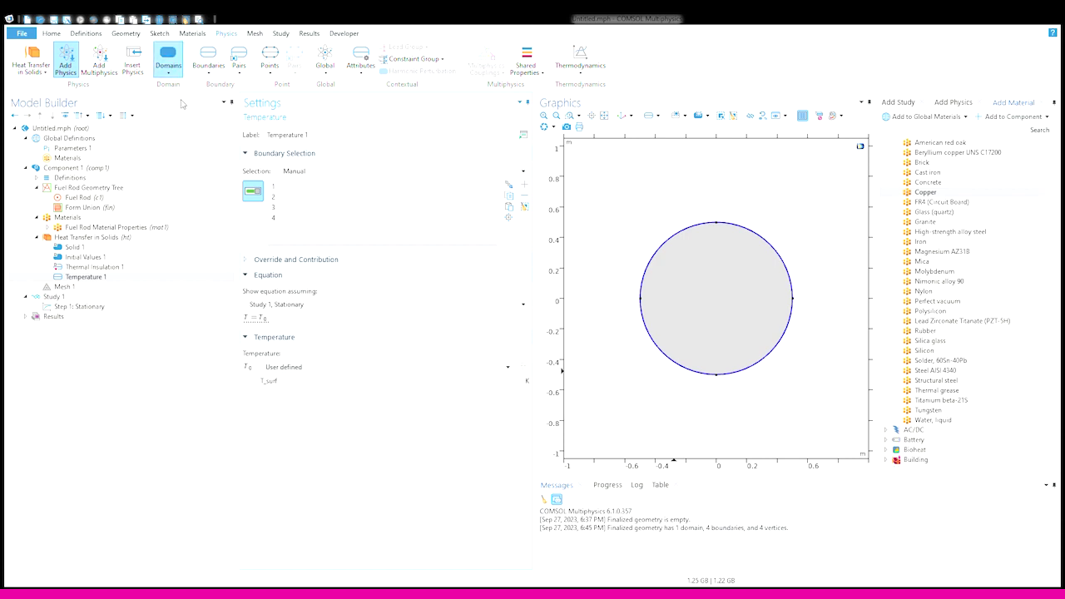
Add a Heat Source of Hv to the circular domain and compute the stationary study
{"action": "left_click", "coordinate": [736, 304]}
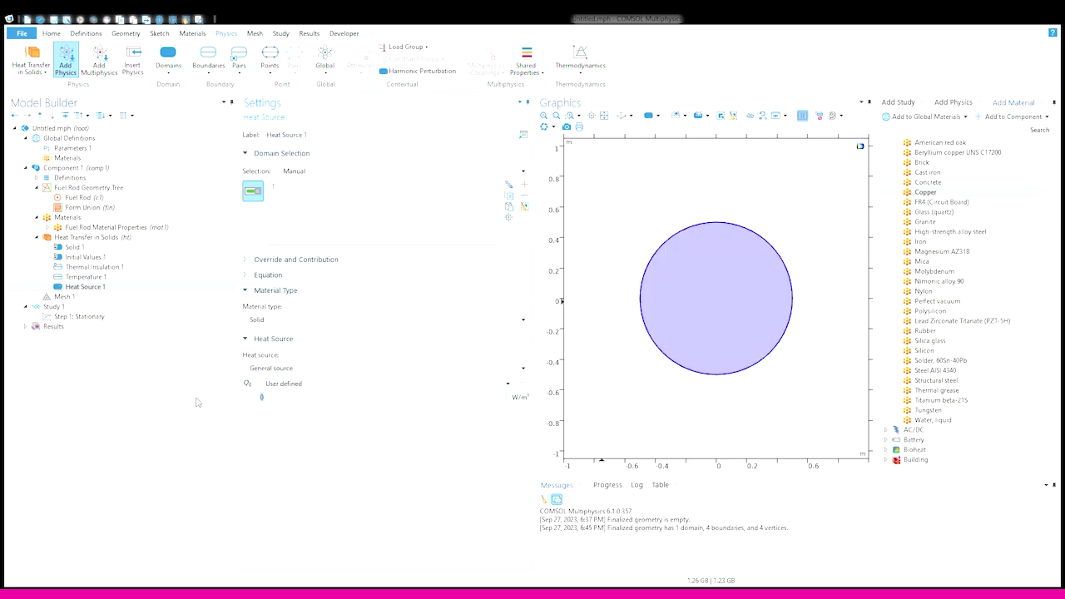
{"action": "type", "text": "Hv"}
{"action": "left_click", "coordinate": [279, 34]}
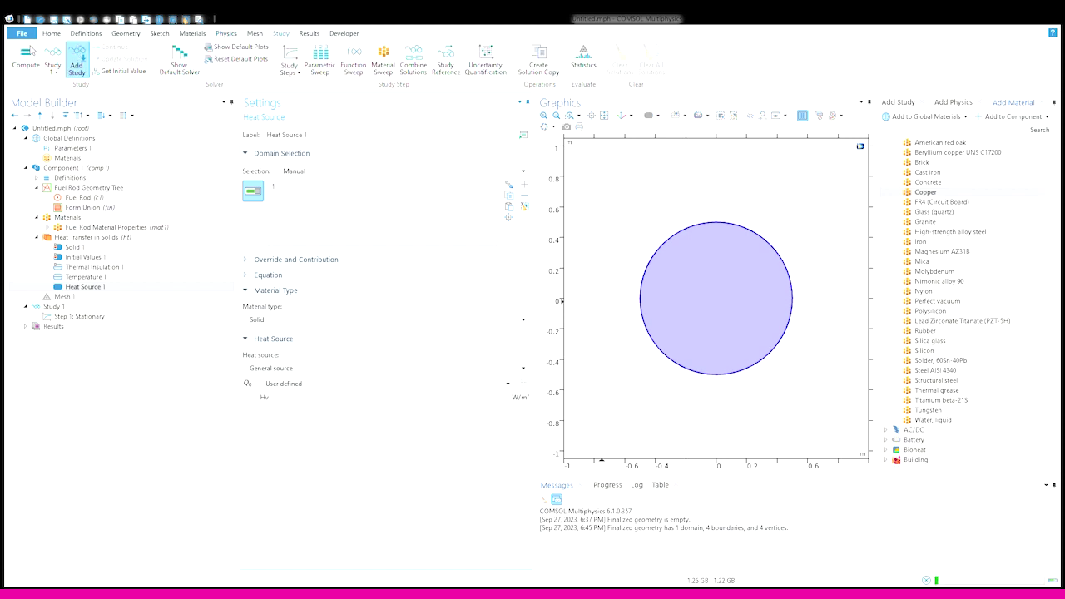
{"action": "left_click", "coordinate": [30, 52]}
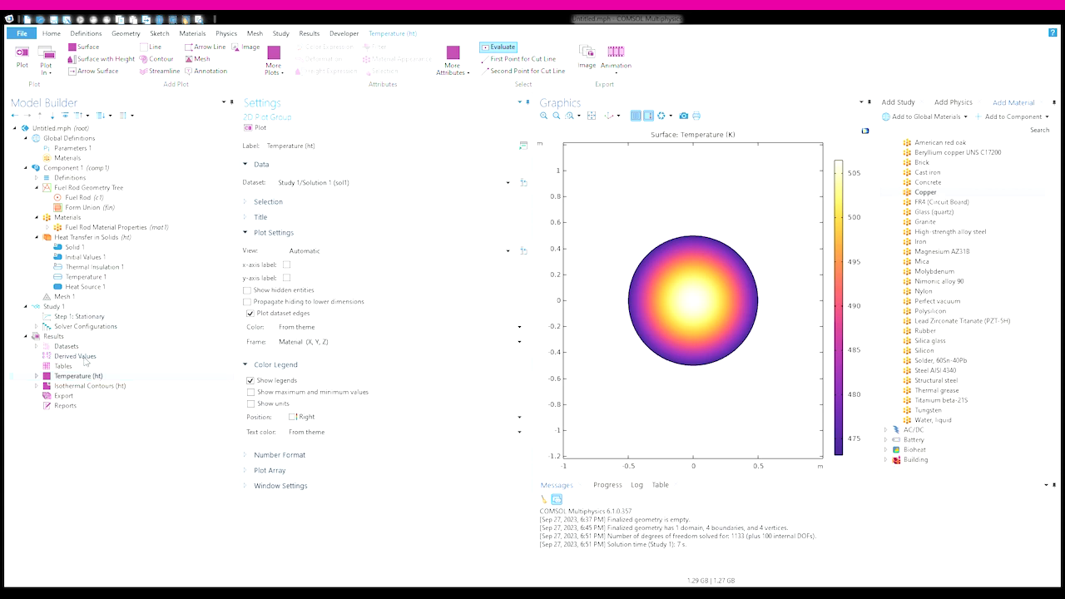
Add a Surface Maximum derived value and select the circular domain for it
{"action": "left_click", "coordinate": [83, 356]}
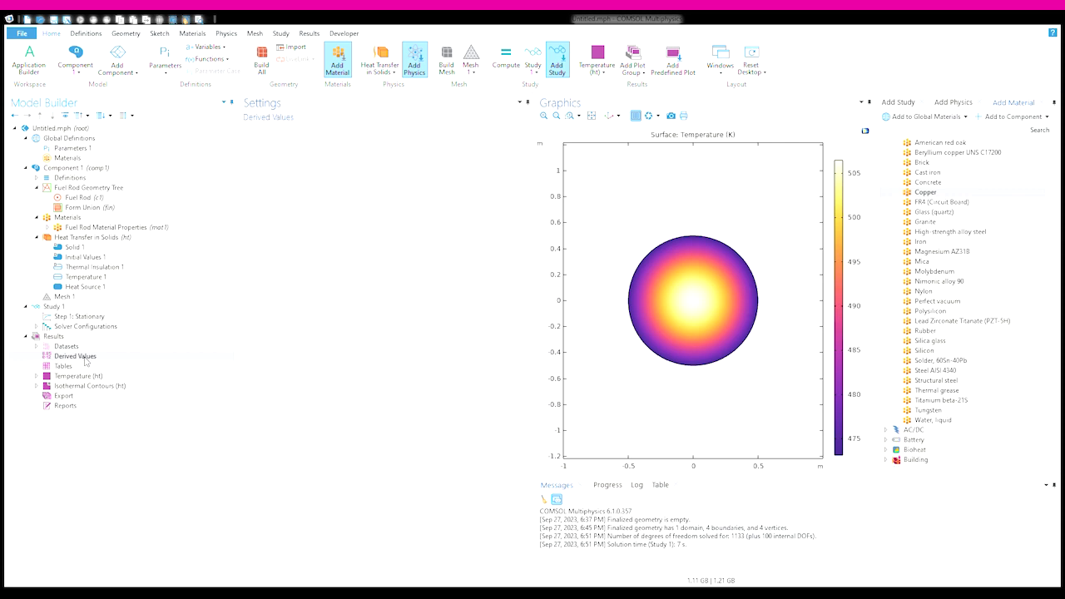
{"action": "left_click", "coordinate": [98, 441]}
{"action": "left_click", "coordinate": [270, 228]}
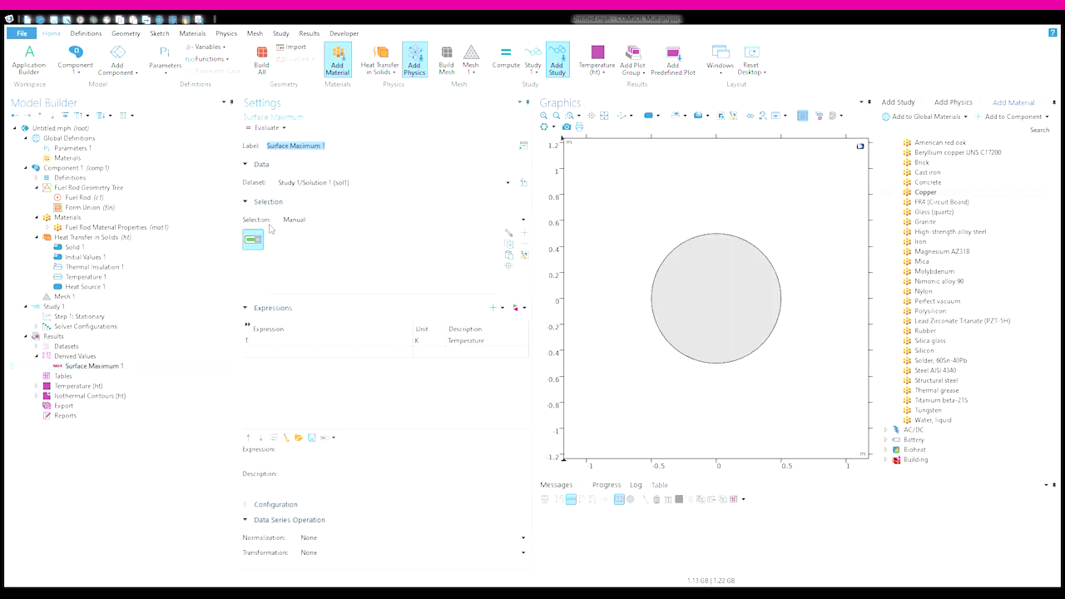
{"action": "left_click", "coordinate": [749, 305]}
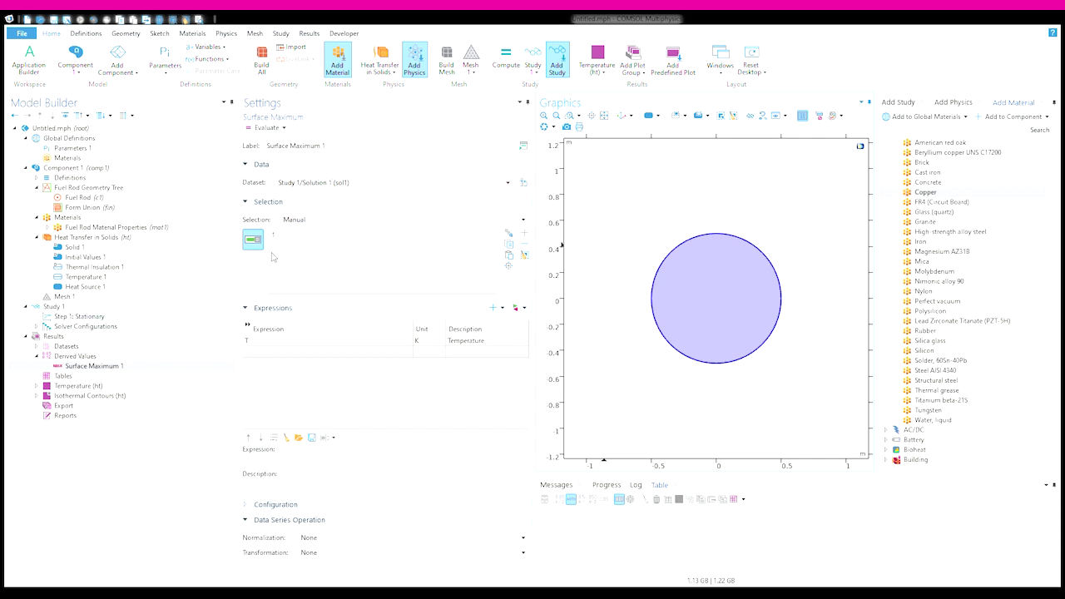
Review the temperature expression and configuration of Surface Maximum 1 and evaluate the maximum temperature into a table
{"action": "left_click", "coordinate": [277, 341]}
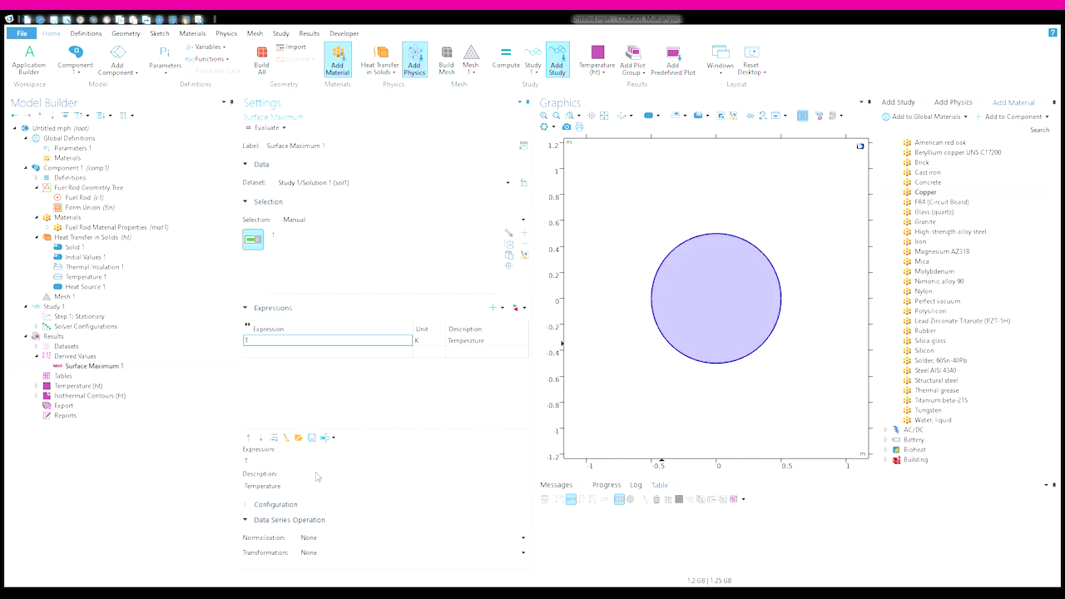
{"action": "left_click", "coordinate": [276, 504]}
{"action": "scroll", "coordinate": [298, 504], "scroll_direction": "down", "scroll_amount": 2}
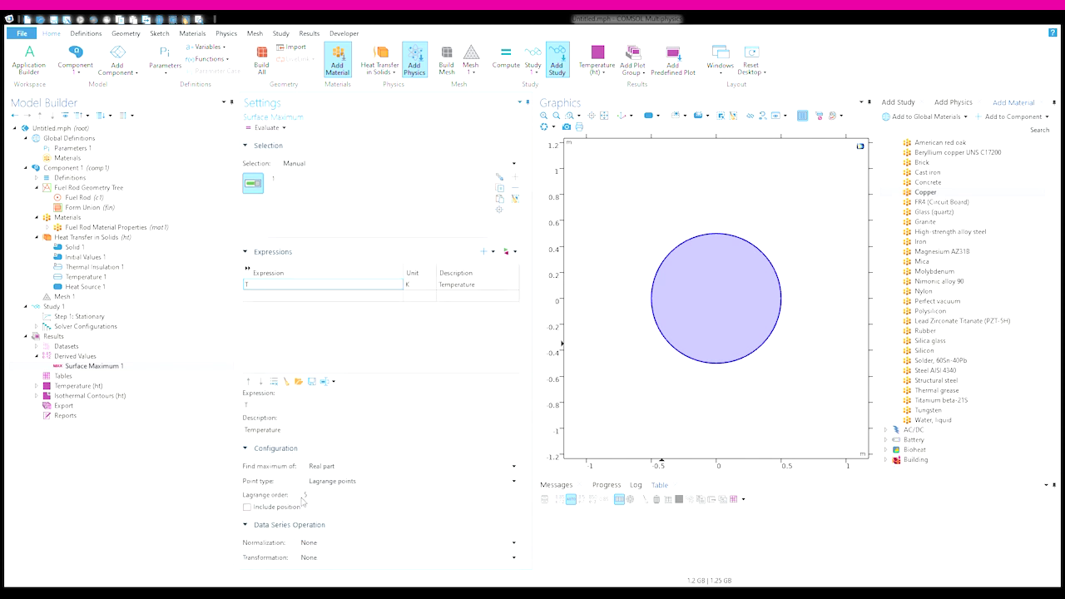
{"action": "scroll", "coordinate": [320, 487], "scroll_direction": "up", "scroll_amount": 2}
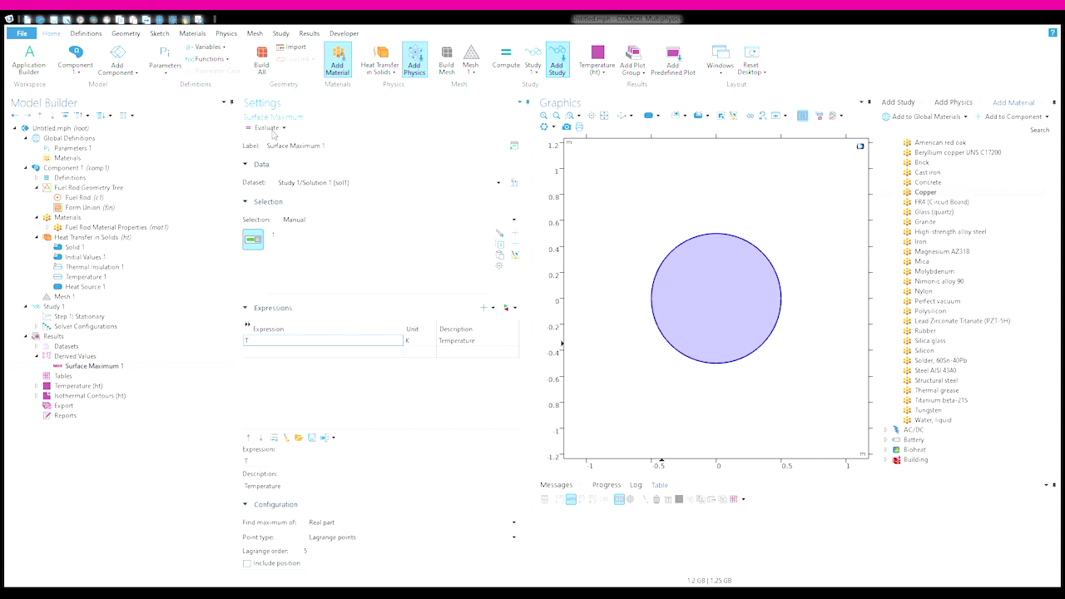
{"action": "left_click", "coordinate": [264, 128]}
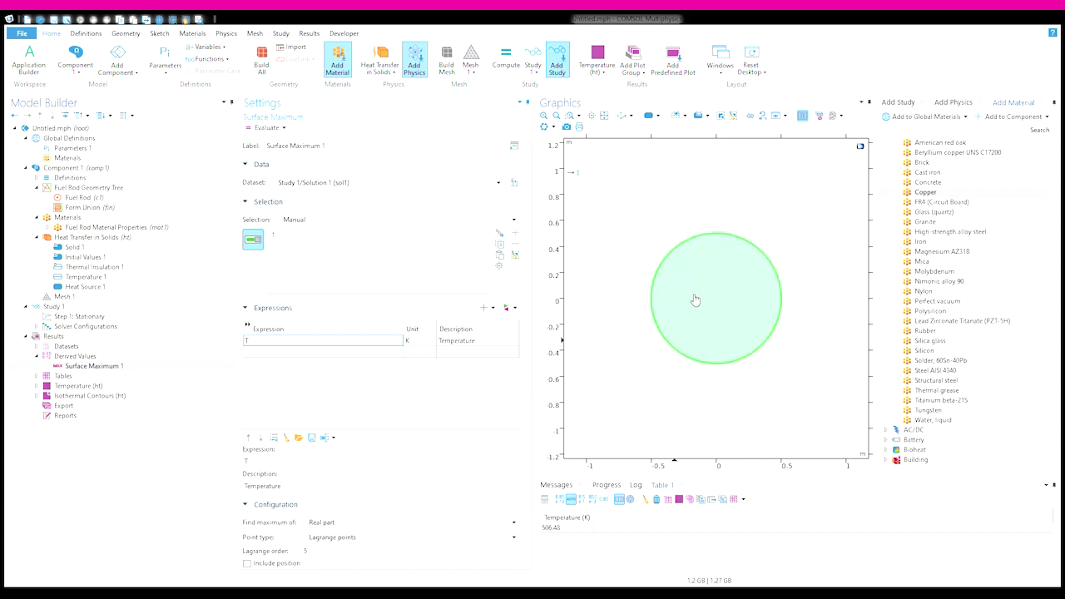
{"action": "left_click", "coordinate": [568, 528]}
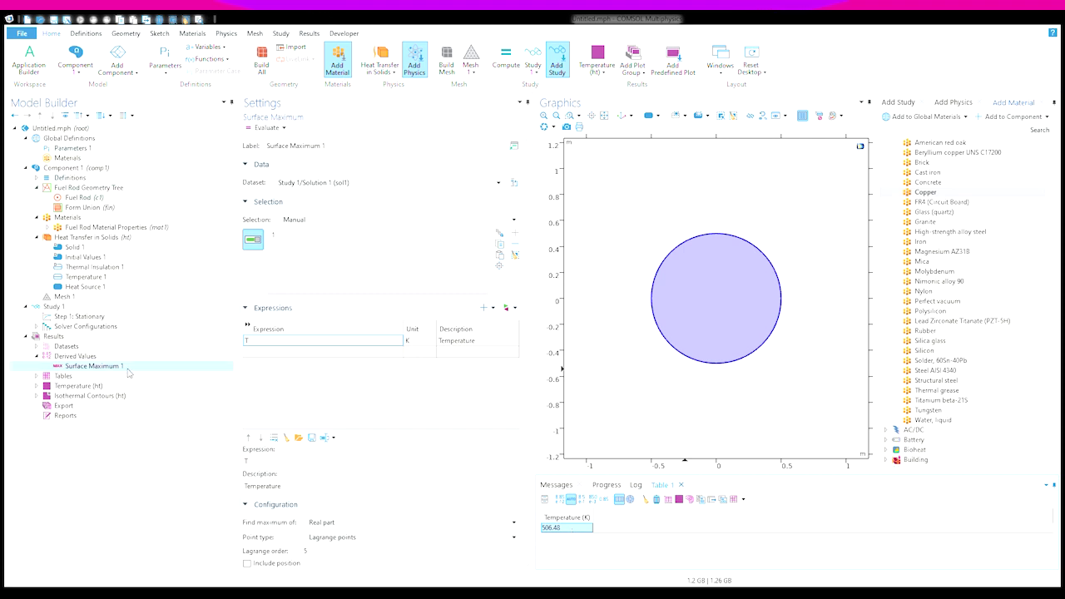
{"action": "left_click", "coordinate": [77, 357]}
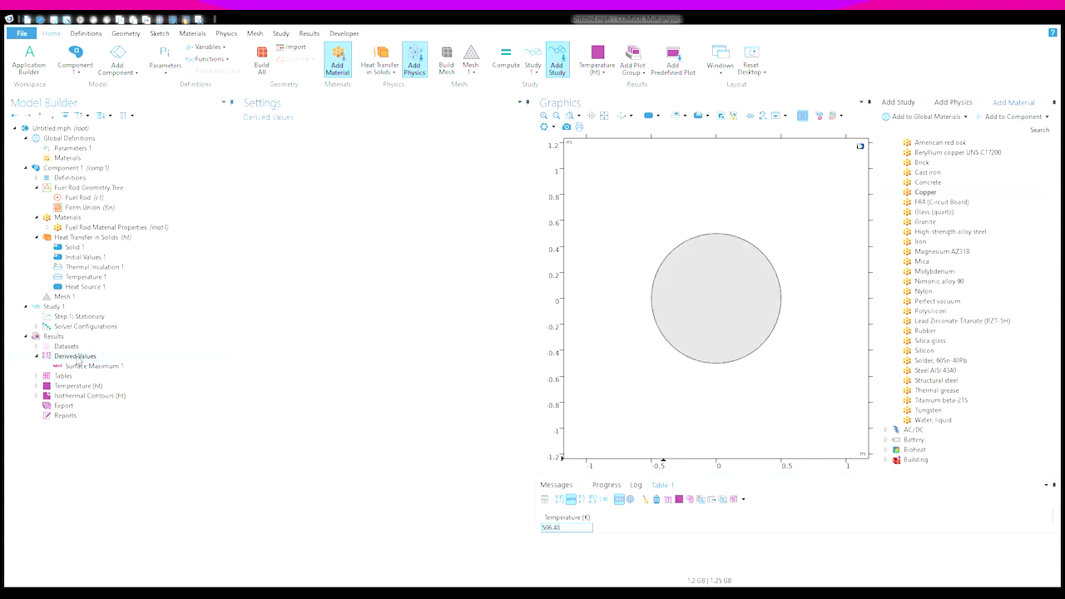
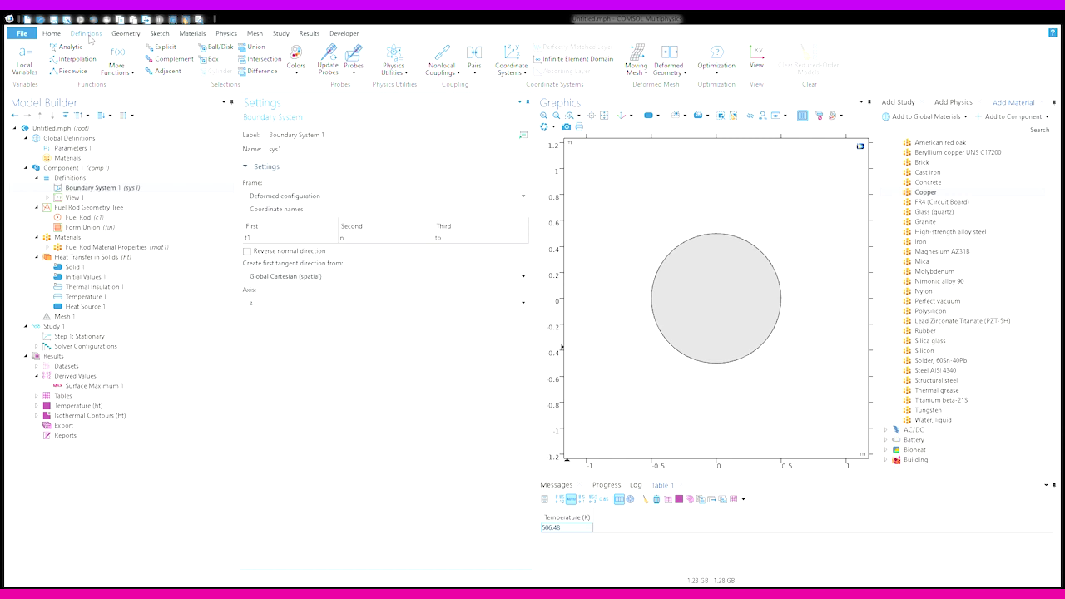
Add a domain probe covering the circular domain and label it "Core Temperature"
{"action": "left_click", "coordinate": [354, 66]}
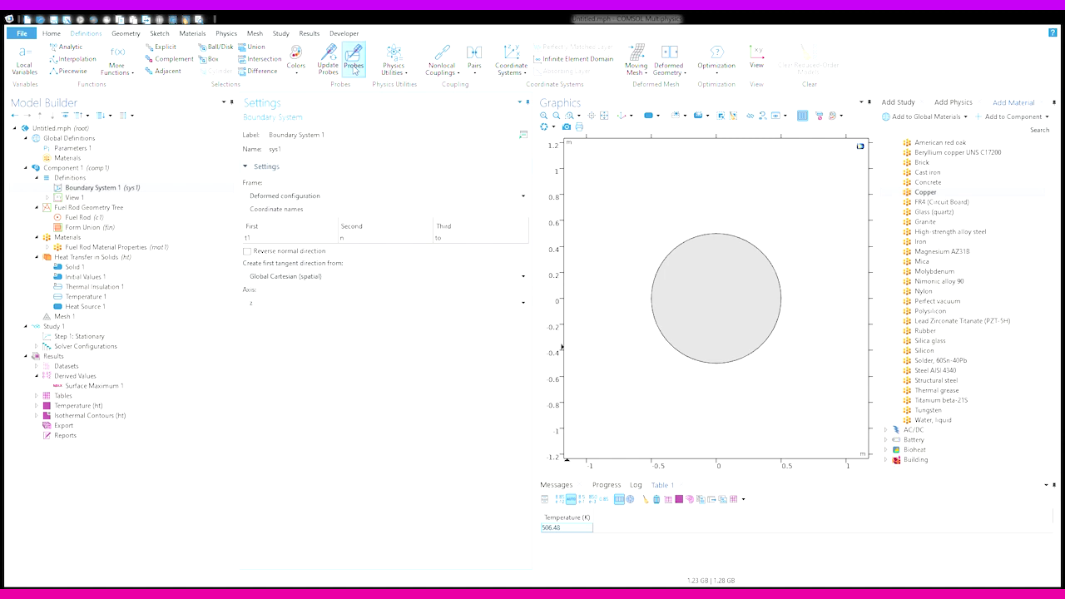
{"action": "left_click", "coordinate": [354, 68]}
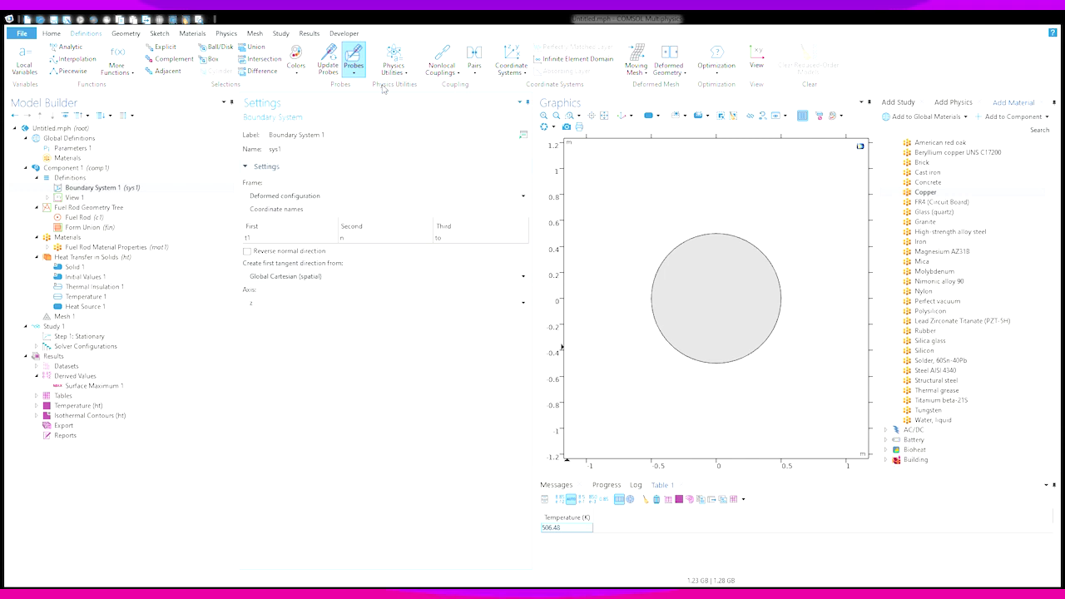
{"action": "left_click", "coordinate": [382, 89]}
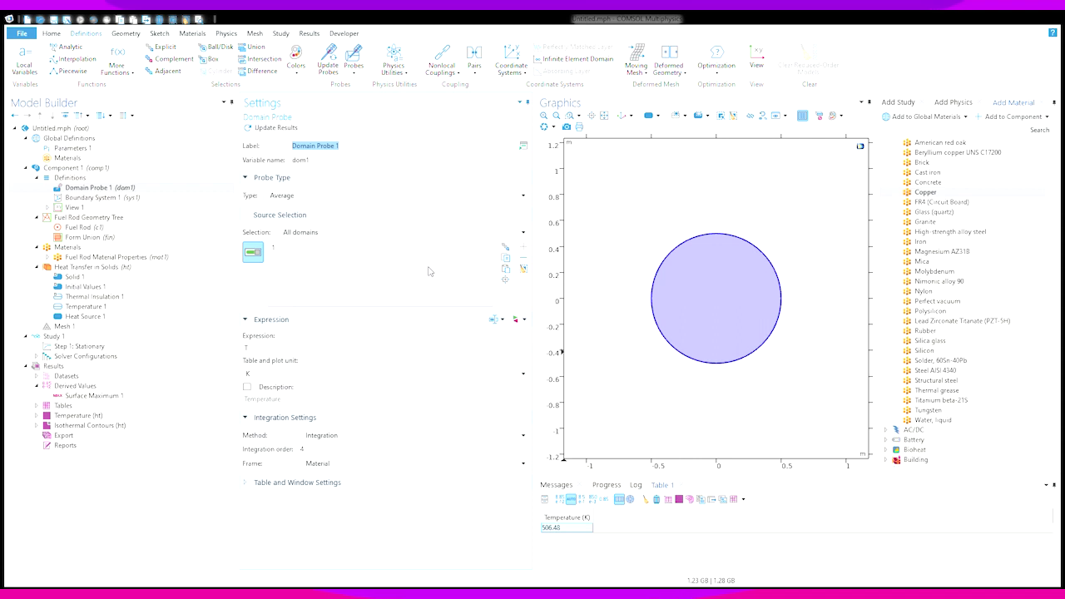
{"action": "left_click_drag", "start_coordinate": [339, 146], "coordinate": [295, 144]}
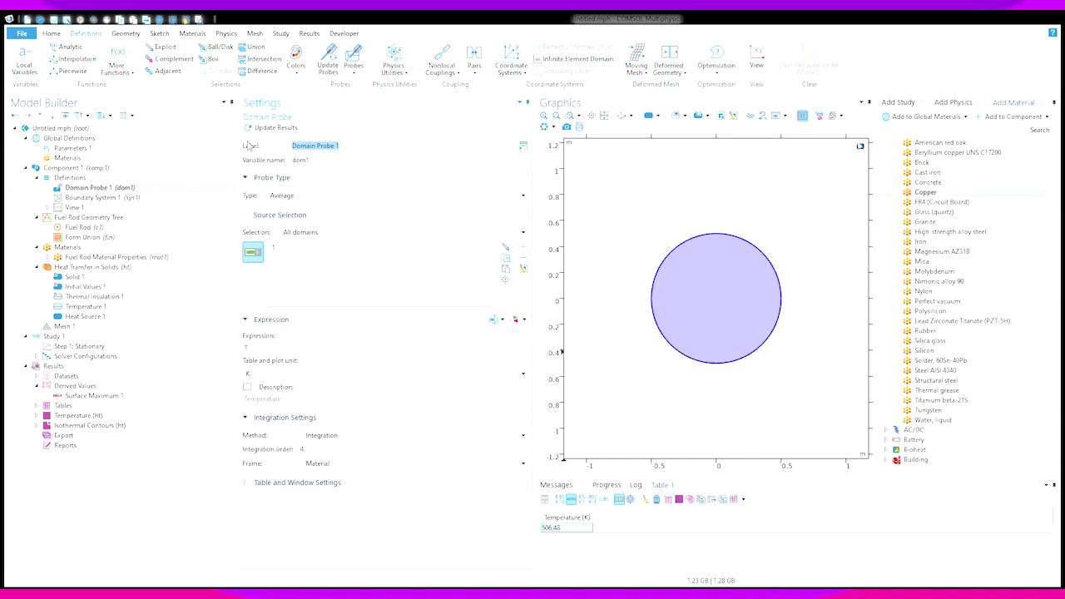
{"action": "type", "text": "Core"}
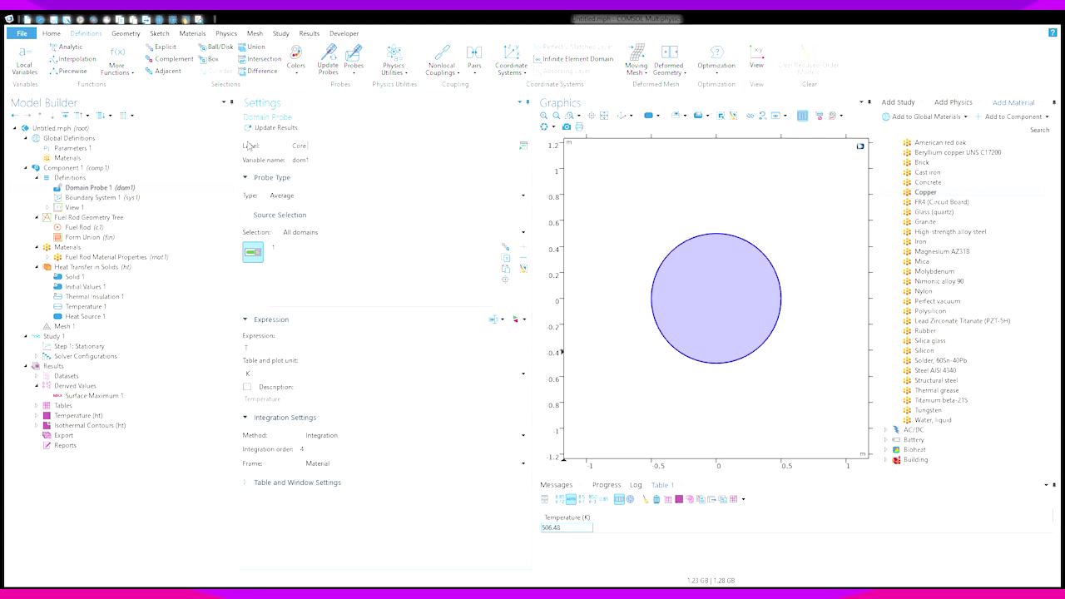
{"action": "type", "text": " Temperature"}
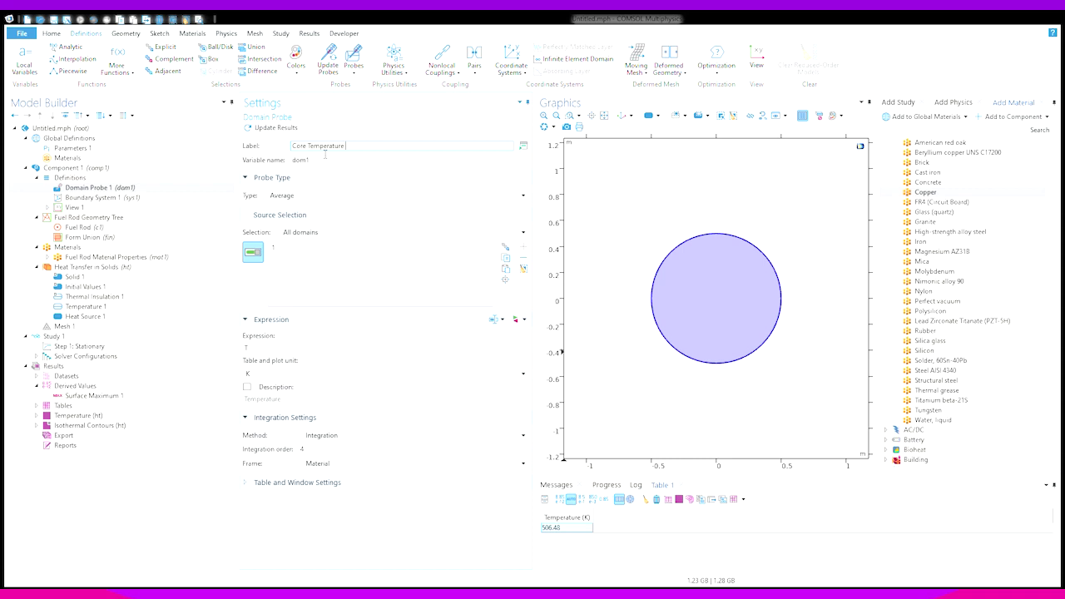
Set the Core Temperature probe's type to Maximum and update its results
{"action": "left_click", "coordinate": [304, 198]}
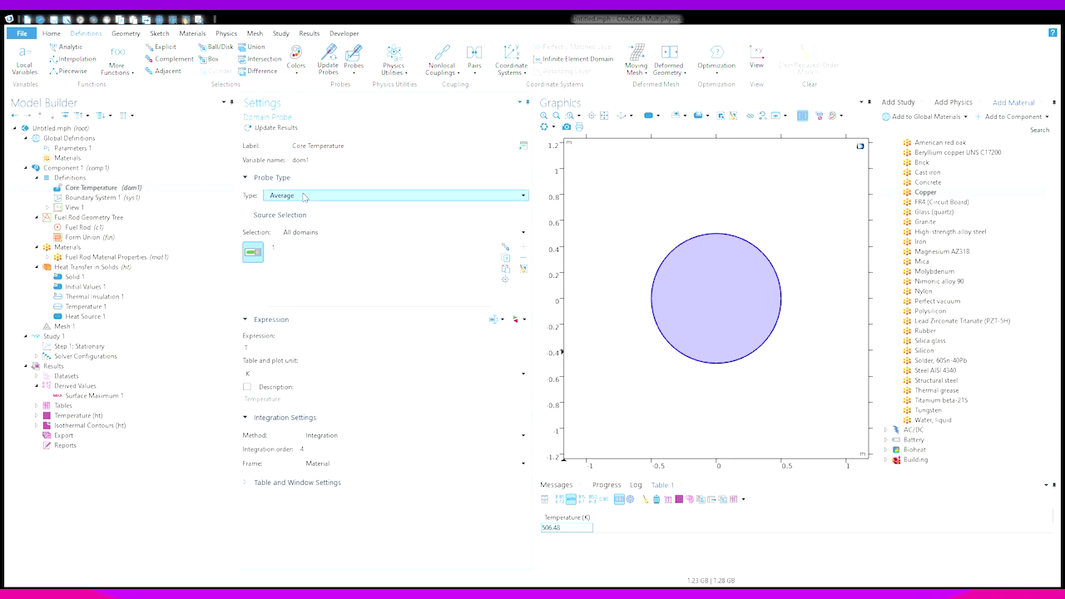
{"action": "key", "text": "Down"}
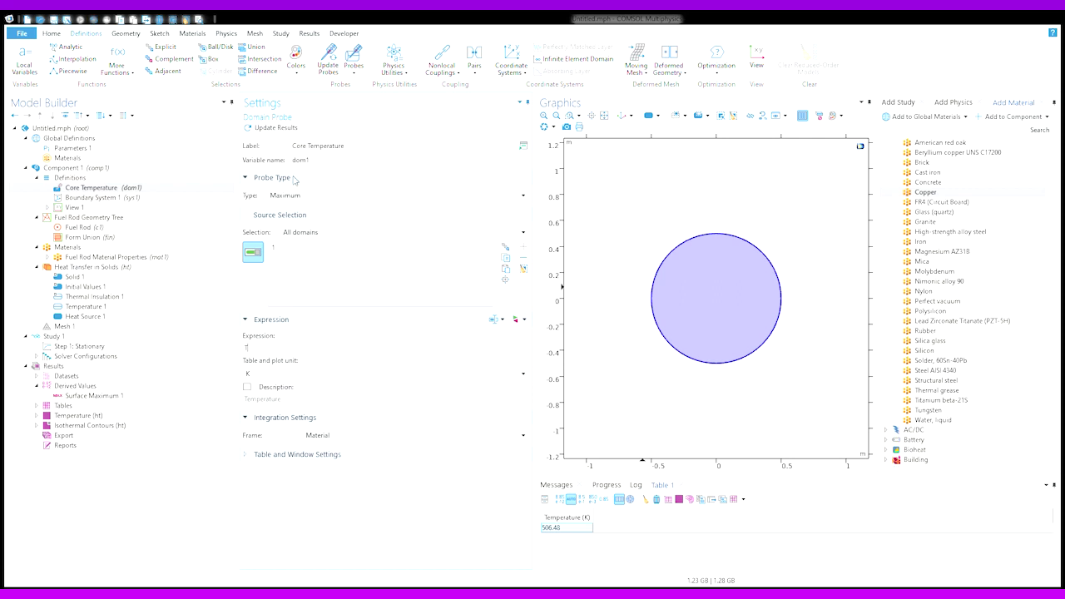
{"action": "left_click", "coordinate": [269, 129]}
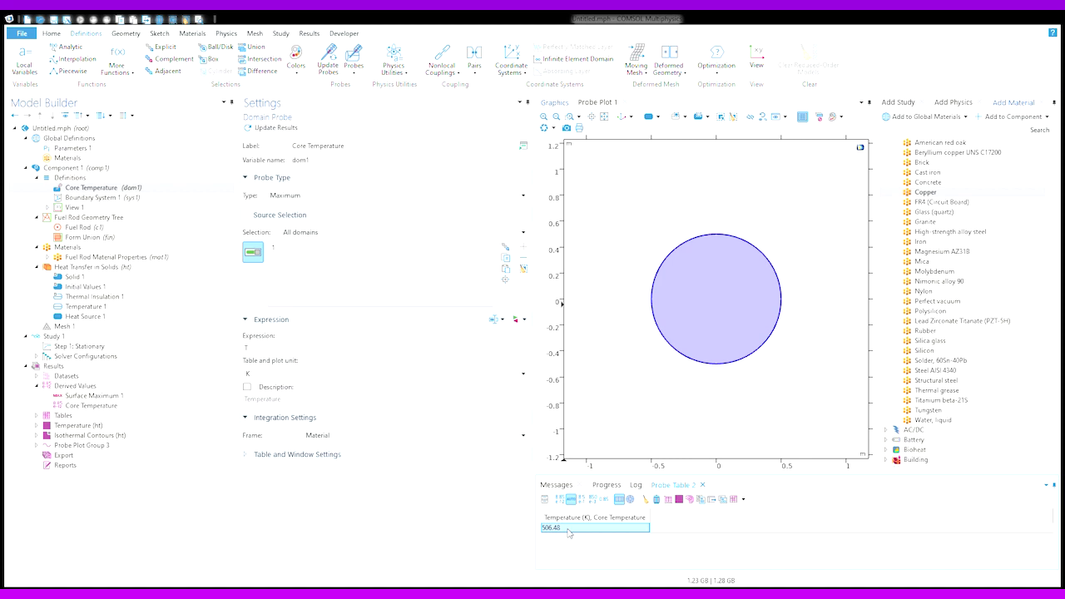
Add a Parametric Sweep to Study 1 and label it "Surface Temperature Sweep"
{"action": "left_click", "coordinate": [58, 336]}
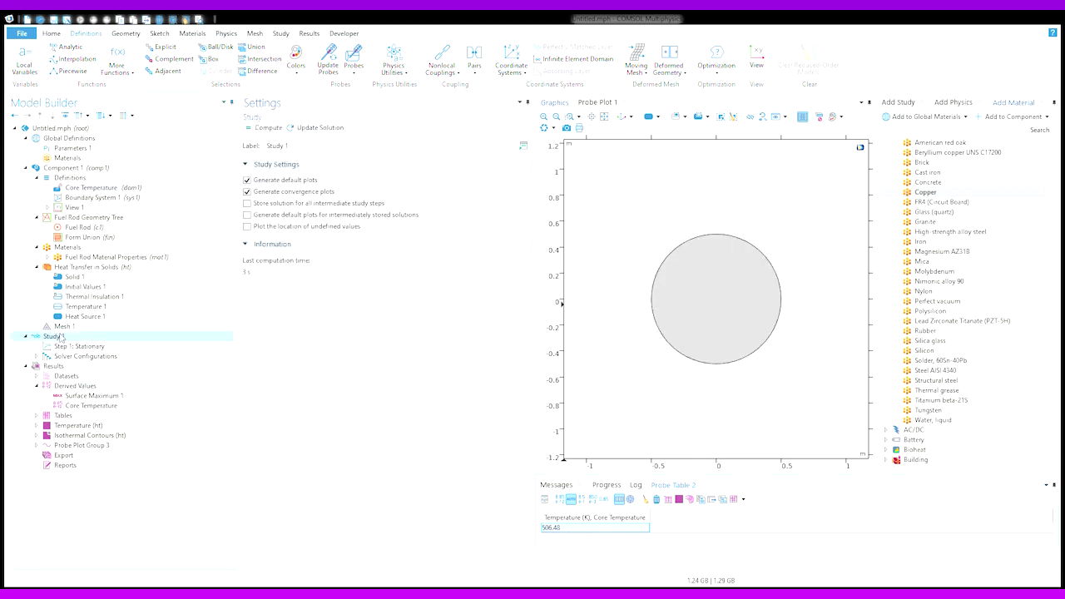
{"action": "left_click", "coordinate": [97, 61]}
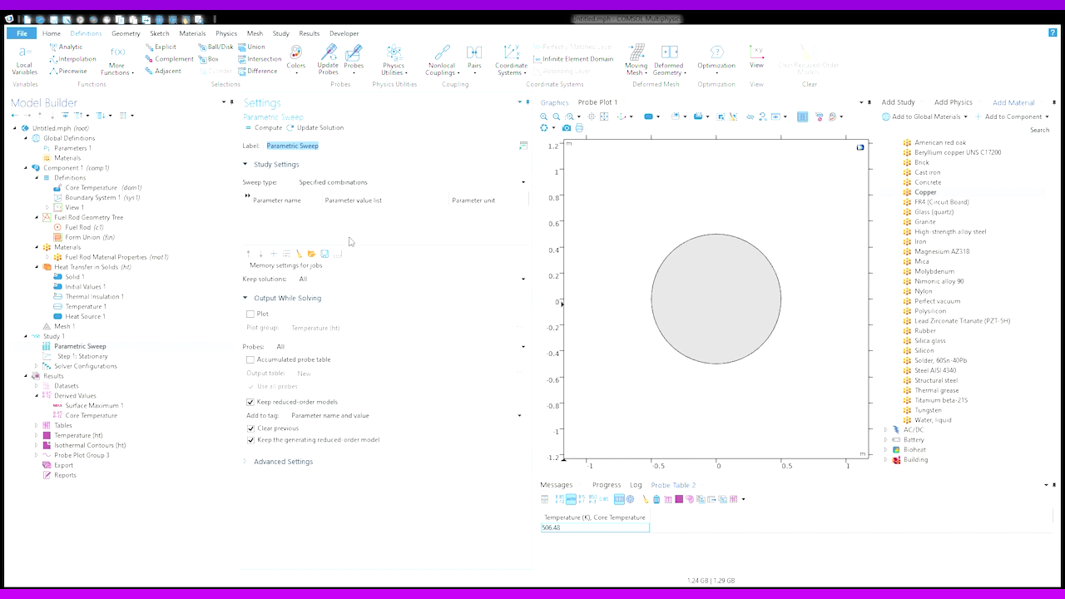
{"action": "type", "text": "Surface Temperature Sweep"}
Define the sweep over T_surf with the type All combinations and the value list range(200,2,650) in K
{"action": "left_click", "coordinate": [273, 253]}
{"action": "left_click", "coordinate": [296, 216]}
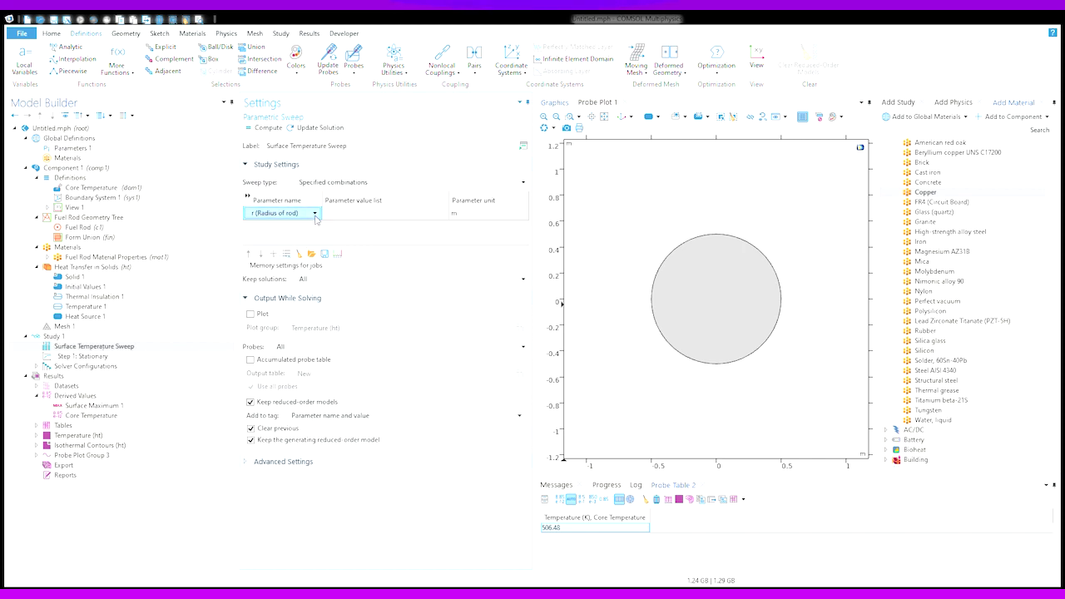
{"action": "left_click", "coordinate": [296, 253]}
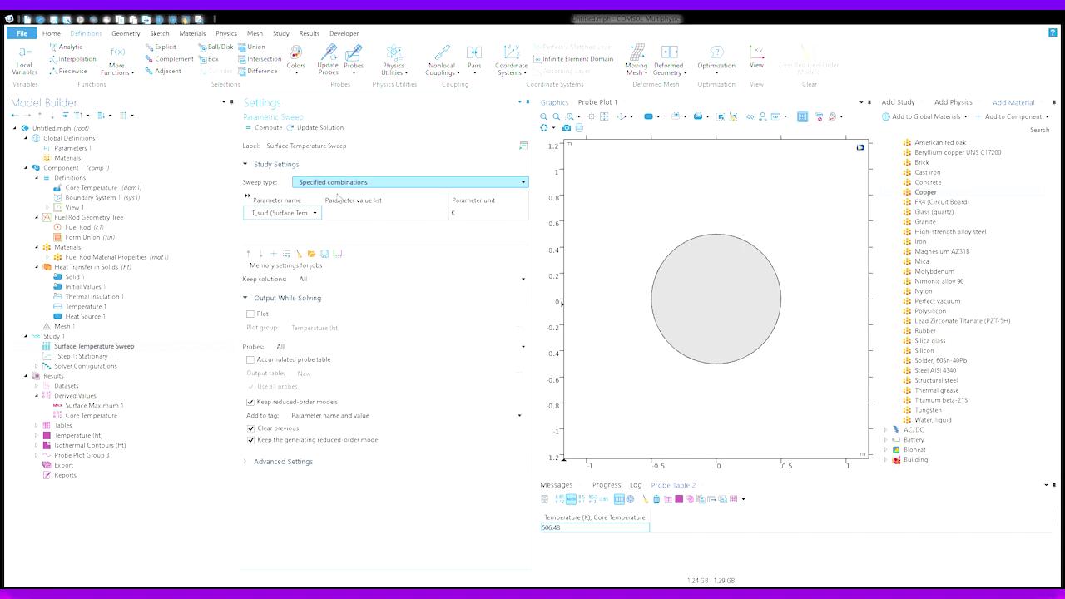
{"action": "left_click", "coordinate": [324, 214]}
{"action": "left_click", "coordinate": [323, 195]}
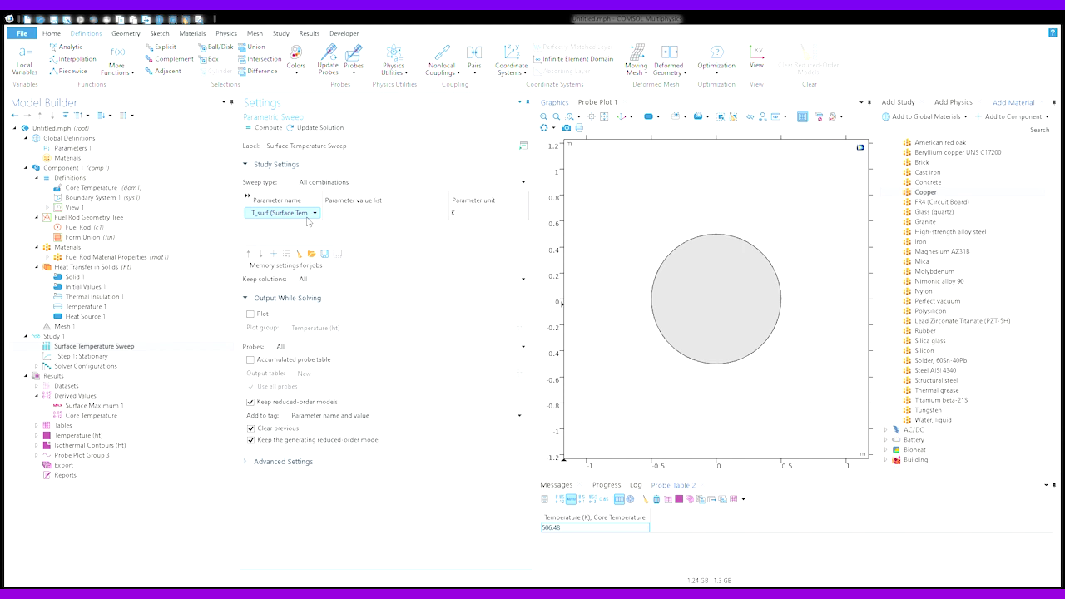
{"action": "left_click", "coordinate": [346, 218]}
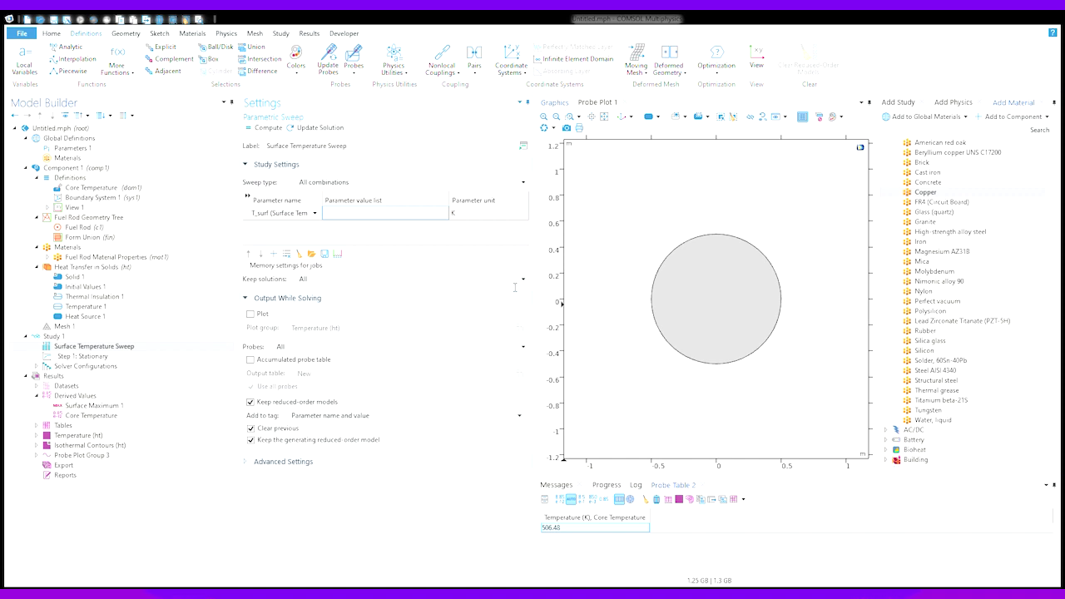
{"action": "type", "text": "range(200,2,650)"}
Enable plotting of Temperature (ht) and the accumulated probe table while solving, and compute the surface temperature sweep
{"action": "left_click", "coordinate": [252, 318]}
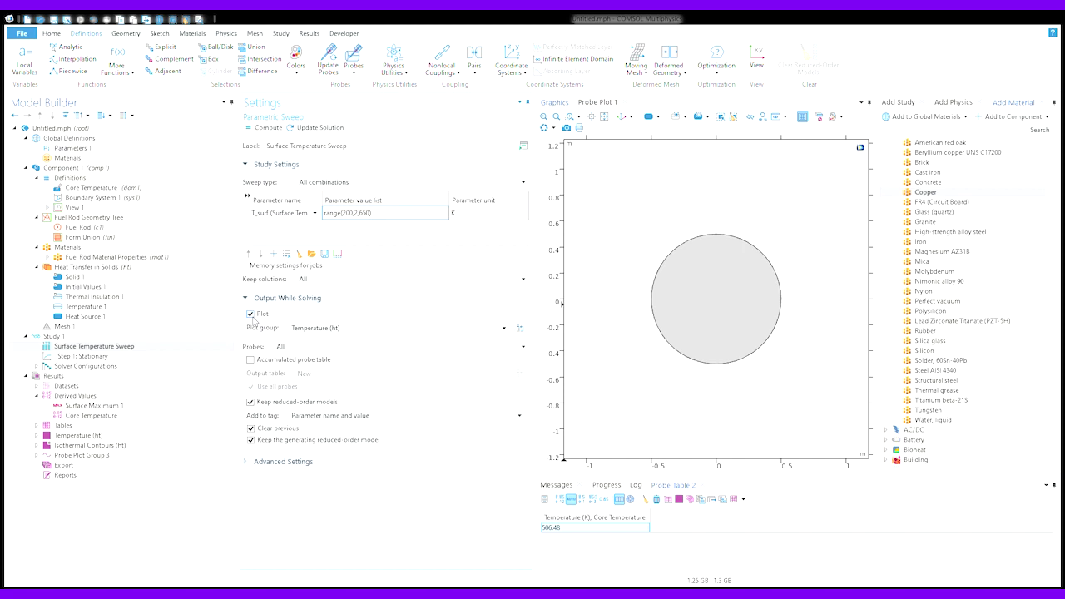
{"action": "left_click", "coordinate": [250, 361]}
{"action": "left_click", "coordinate": [267, 129]}
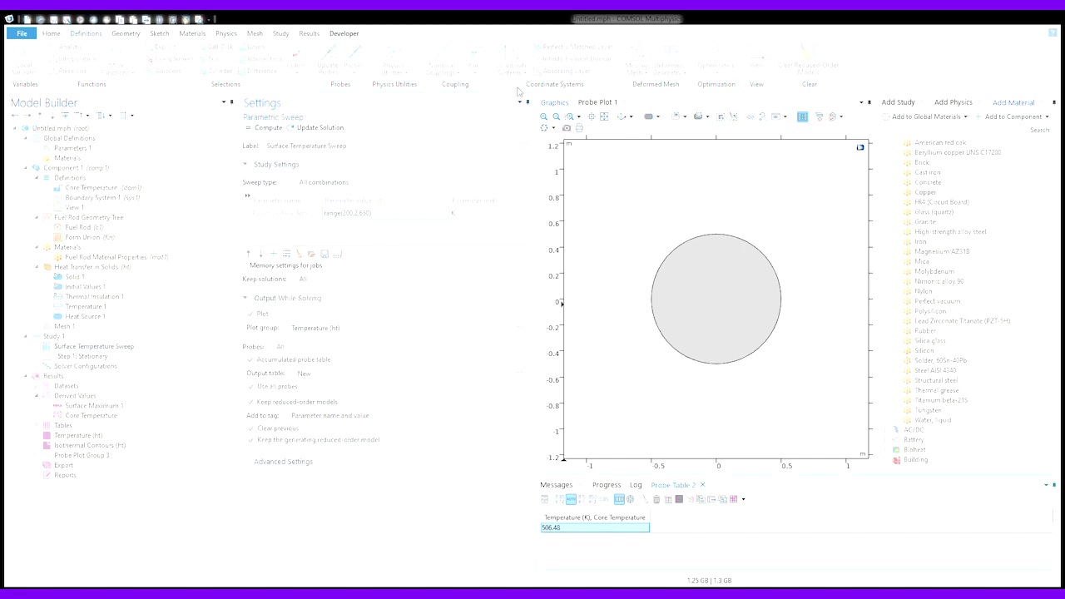
Set the Surface Temperature Sweep's plot group to Probe Plot Group 3 and compute the study again
{"action": "left_click", "coordinate": [595, 102]}
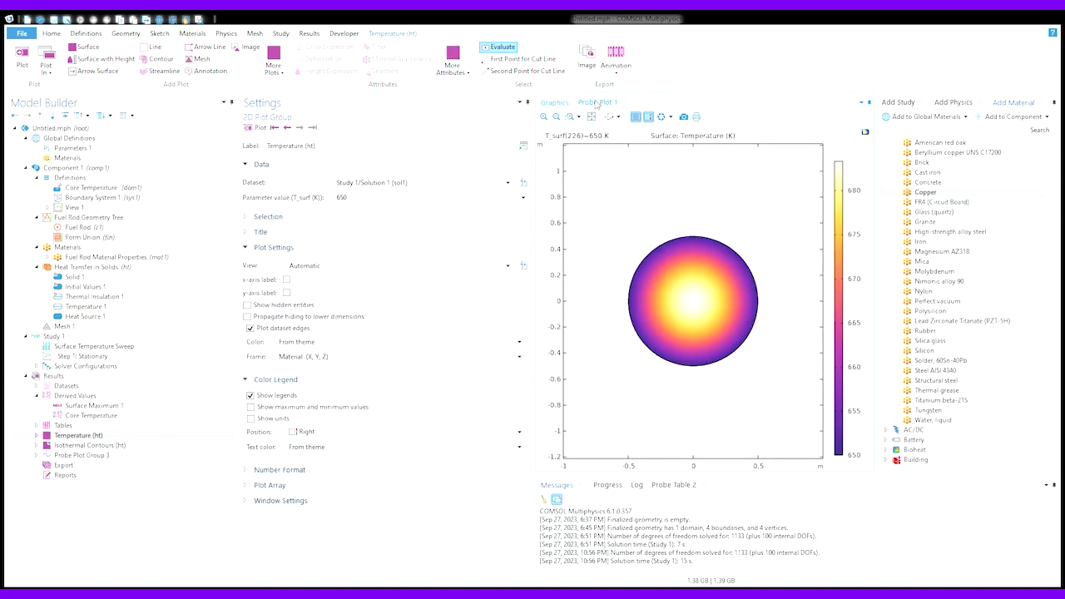
{"action": "left_click", "coordinate": [112, 348]}
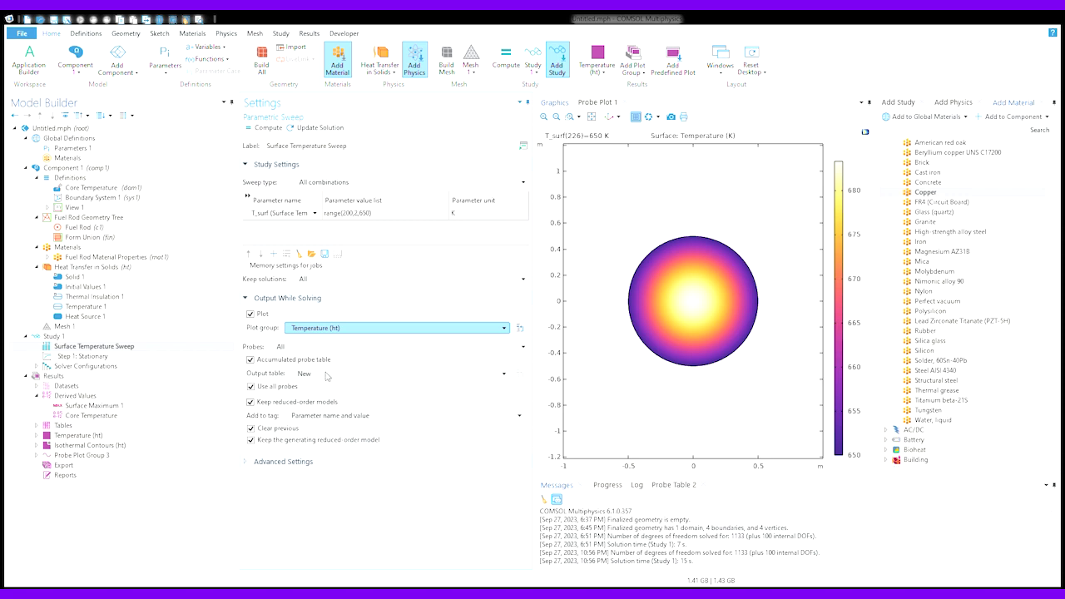
{"action": "left_click", "coordinate": [326, 374]}
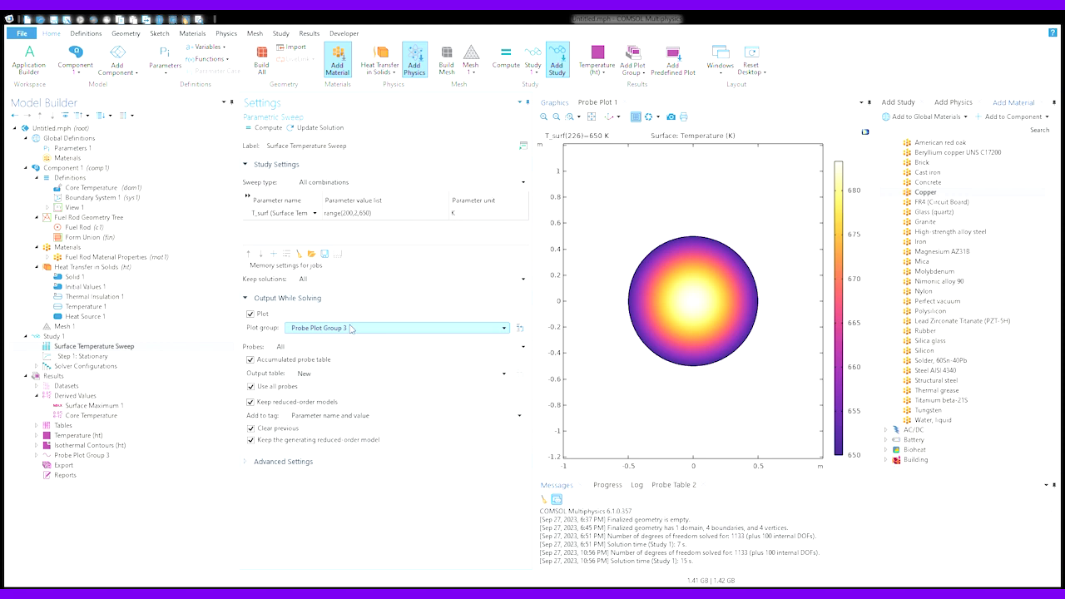
{"action": "left_click", "coordinate": [263, 128]}
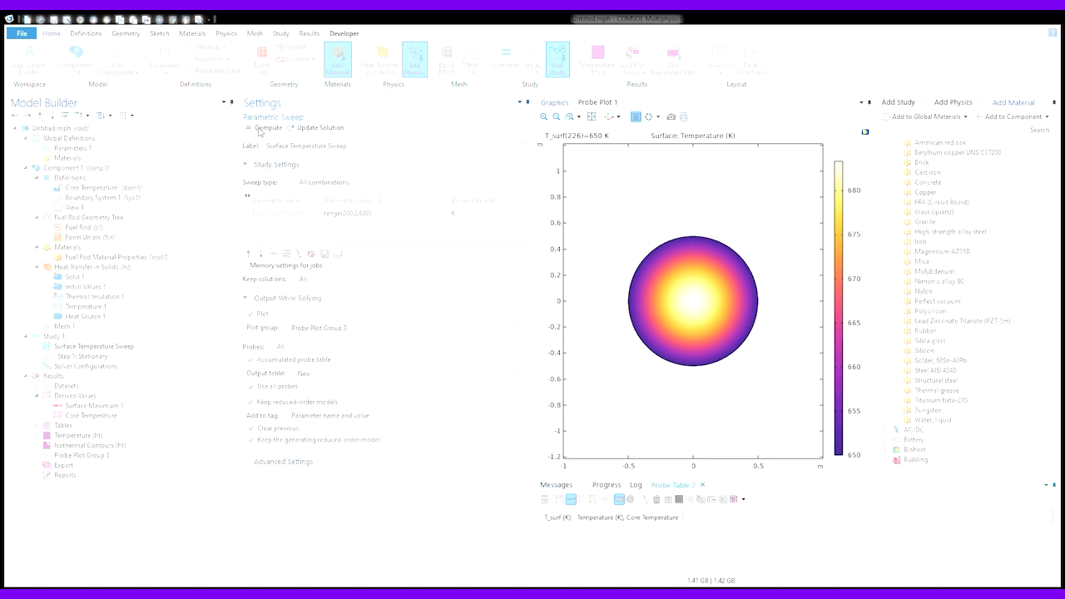
{"action": "left_click", "coordinate": [601, 104]}
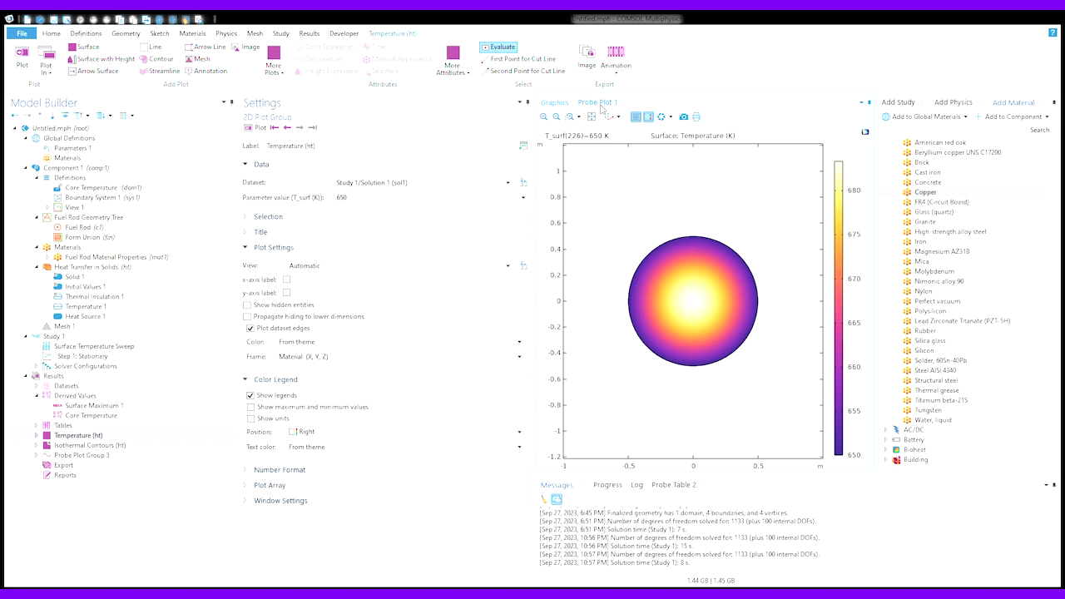
View the core temperature probe plot and examine the values accumulated in Probe Table 2 against T_surf
{"action": "left_click", "coordinate": [600, 103]}
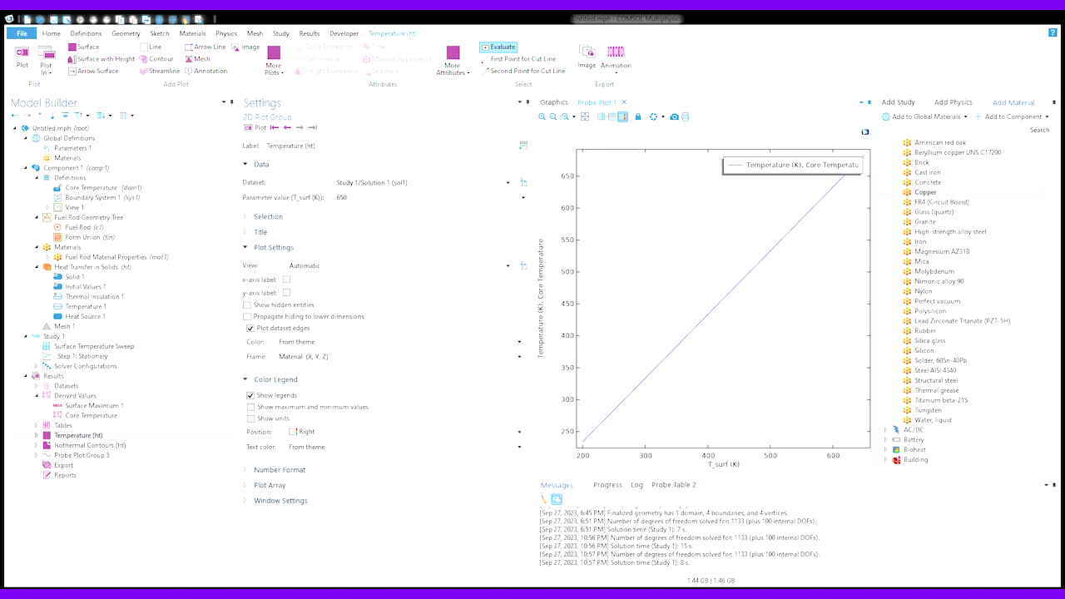
{"action": "left_click", "coordinate": [684, 486]}
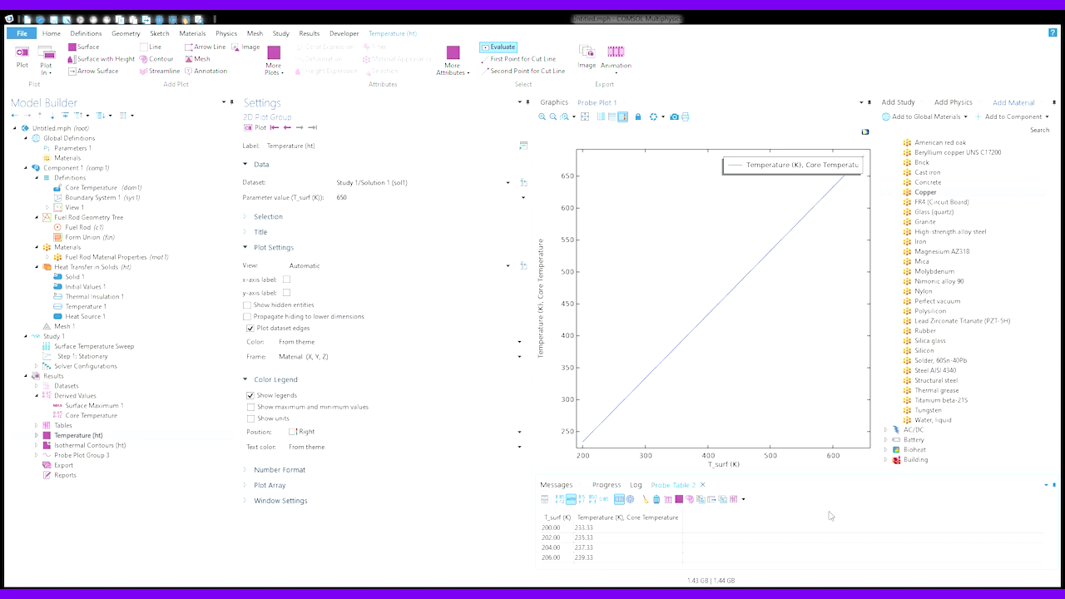
{"action": "left_click_drag", "start_coordinate": [1048, 535], "coordinate": [1049, 559]}
{"action": "left_click", "coordinate": [582, 539]}
{"action": "scroll", "coordinate": [582, 538], "scroll_direction": "up", "scroll_amount": 5}
{"action": "left_click", "coordinate": [554, 538]}
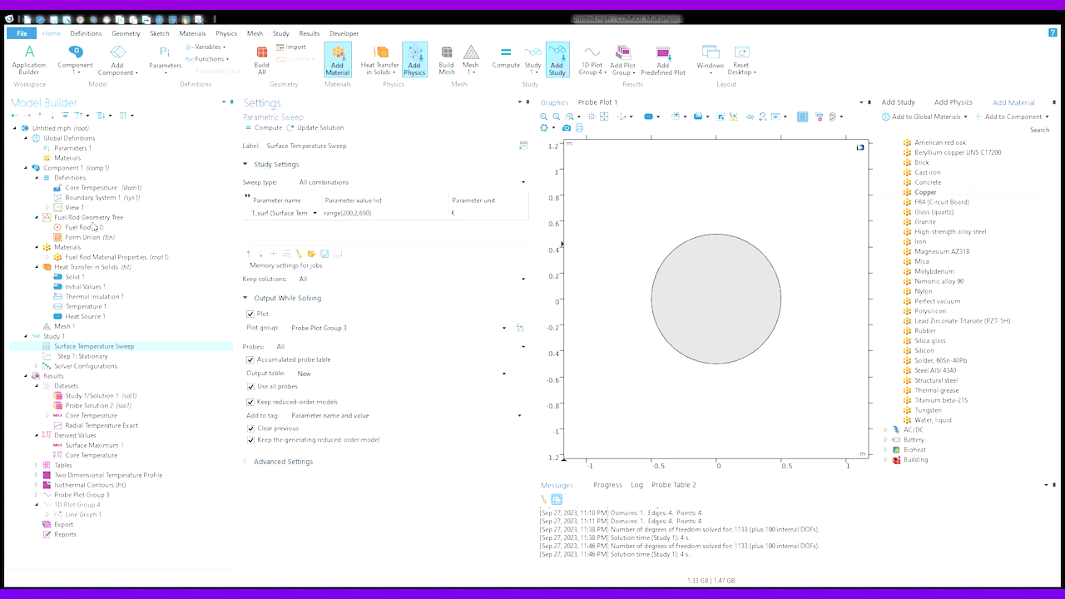
Check that T_surf is 616[K] in the global parameters and compute Study 1
{"action": "left_click", "coordinate": [73, 150]}
{"action": "left_click", "coordinate": [294, 211]}
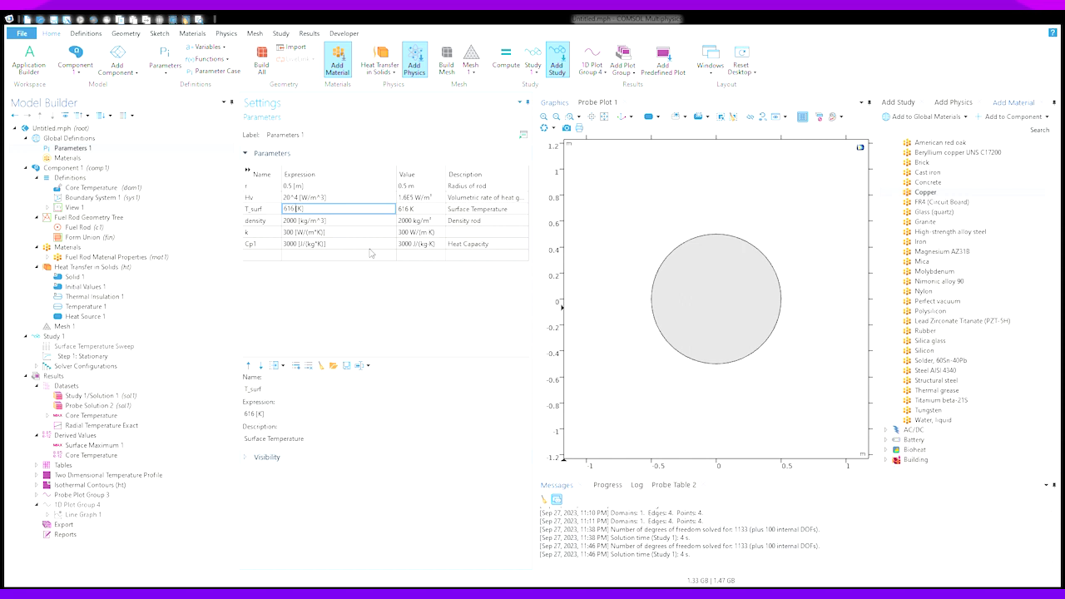
{"action": "left_click", "coordinate": [280, 35]}
{"action": "left_click", "coordinate": [27, 63]}
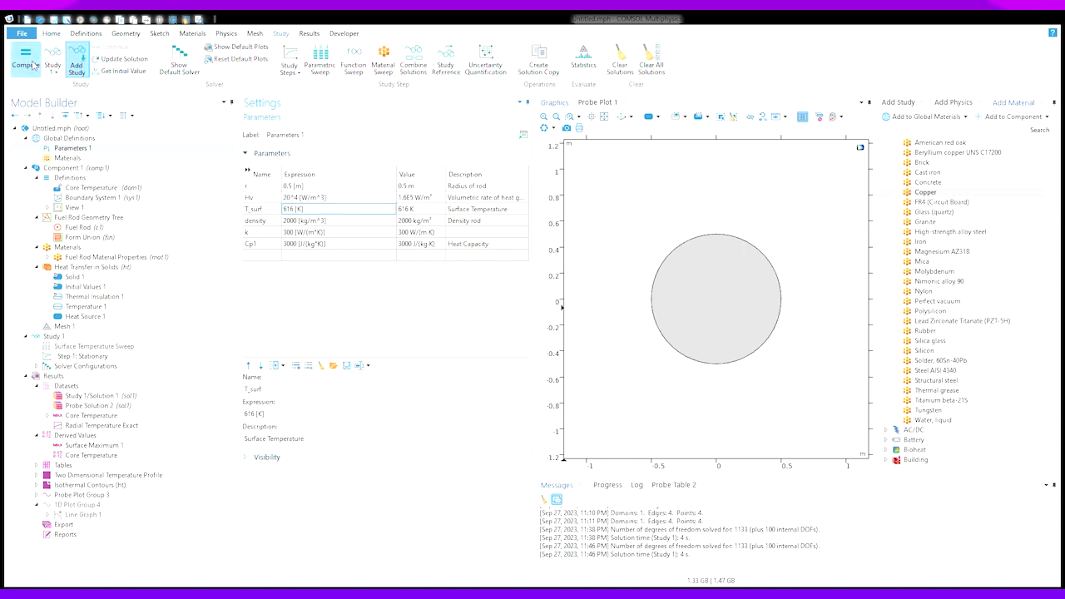
{"action": "left_click", "coordinate": [27, 62]}
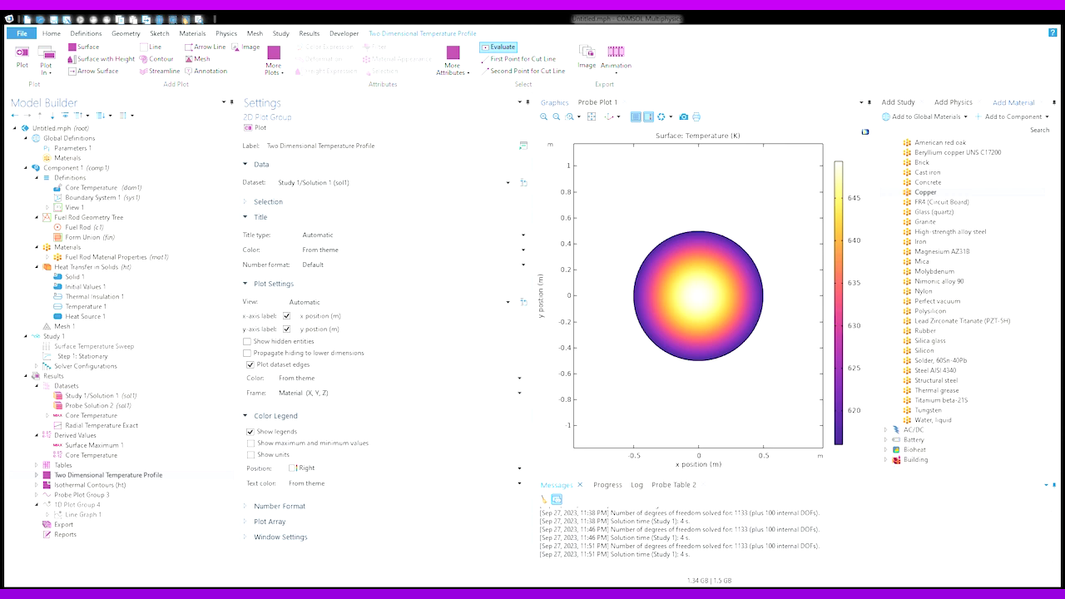
Add a 1D plot group with a line graph of temperature along a vertical cut line across the rod's full diameter, and plot it
{"action": "left_click", "coordinate": [83, 378]}
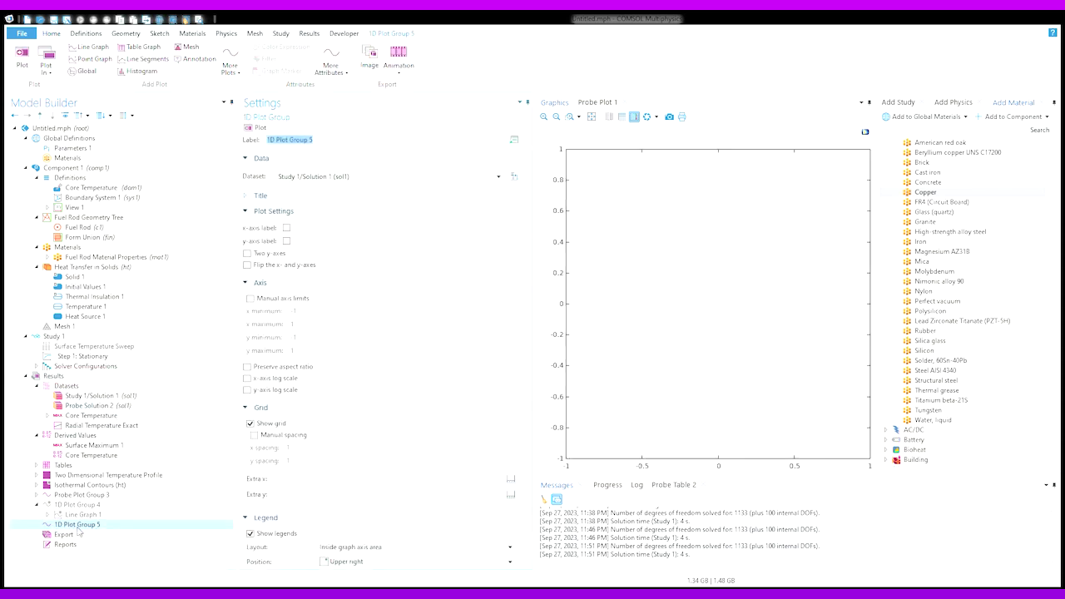
{"action": "left_click", "coordinate": [83, 48]}
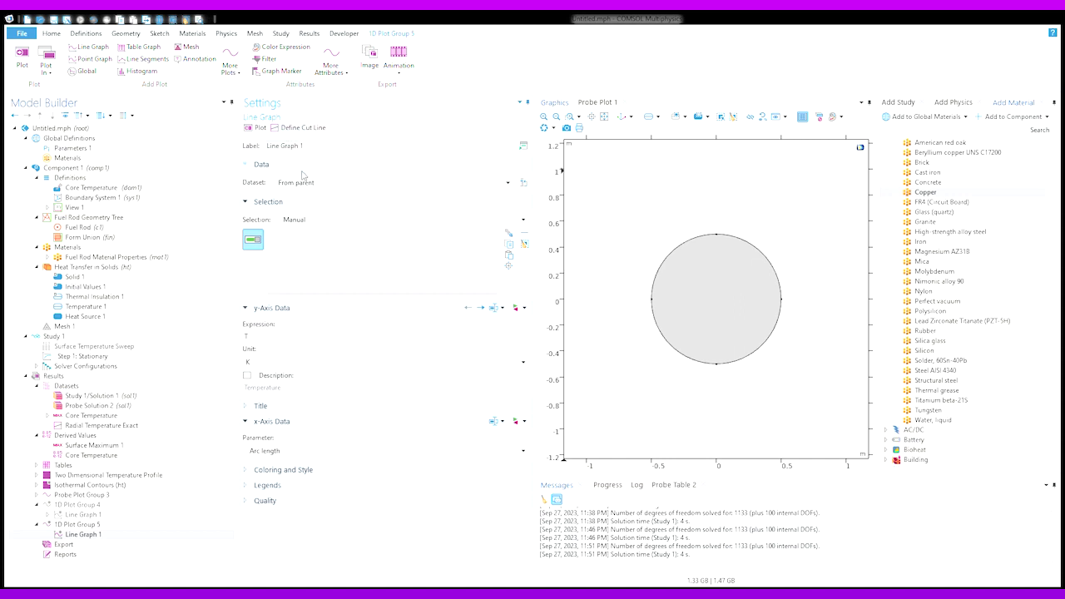
{"action": "left_click", "coordinate": [293, 129]}
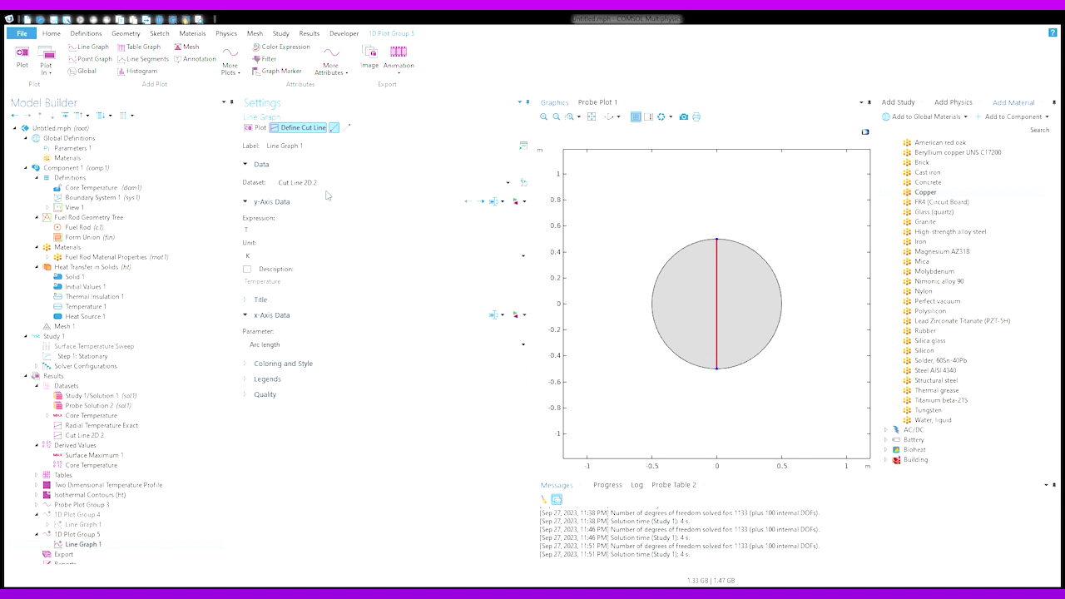
{"action": "left_click", "coordinate": [255, 128]}
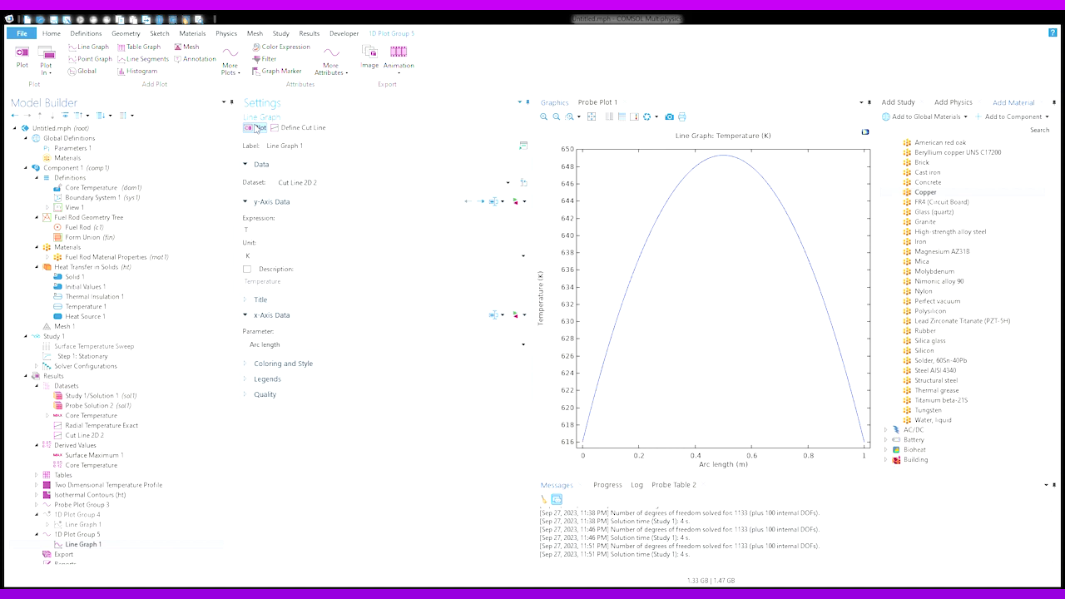
Redefine the line graph's cut line to run from about the rod's centre up to its edge, and plot it
{"action": "left_click", "coordinate": [283, 130]}
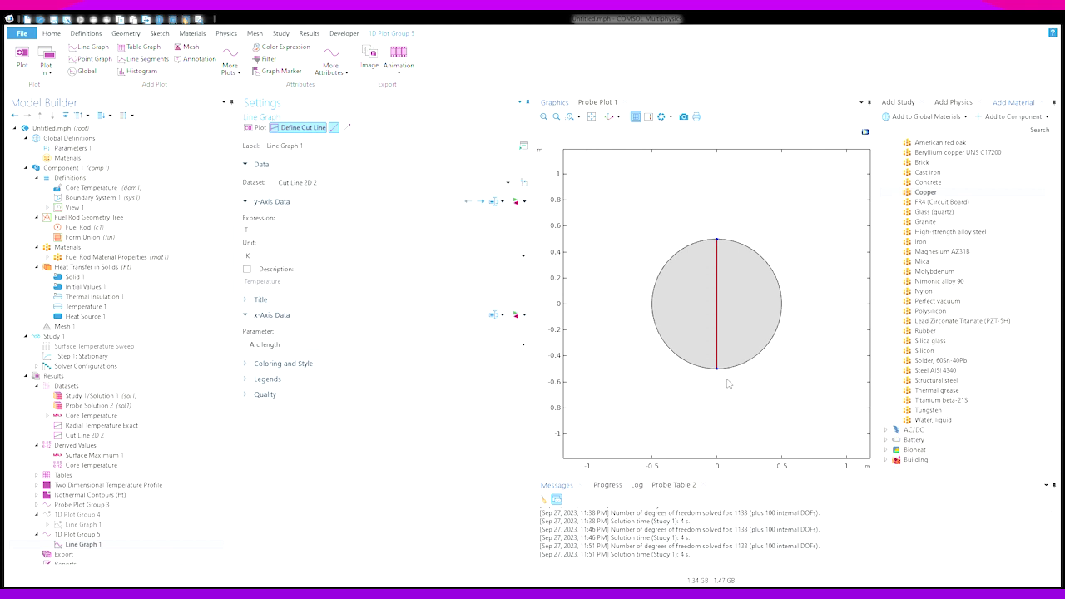
{"action": "left_click", "coordinate": [717, 312]}
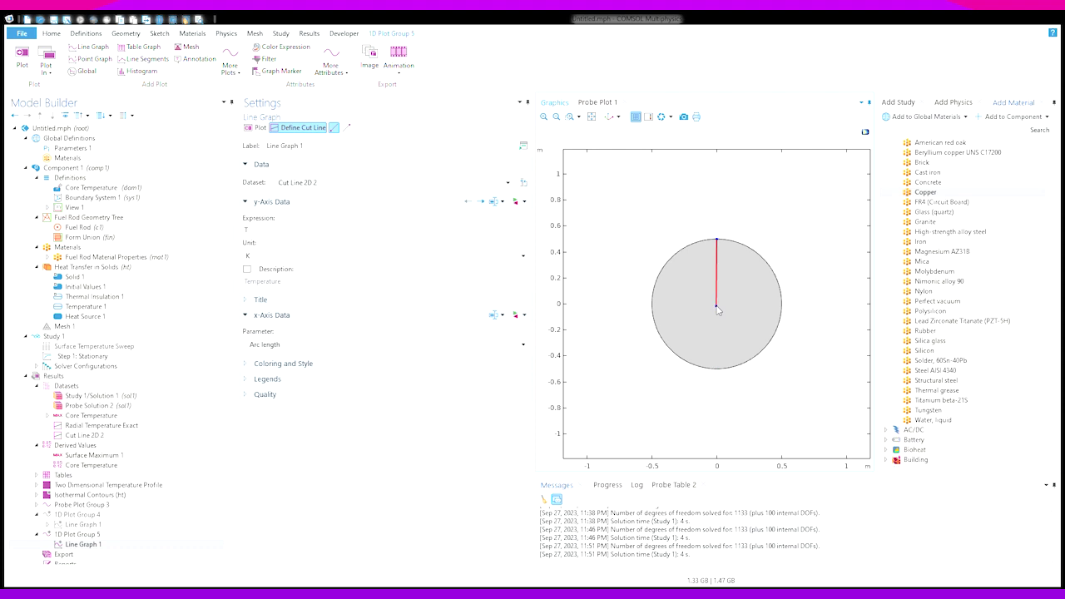
{"action": "left_click", "coordinate": [259, 128]}
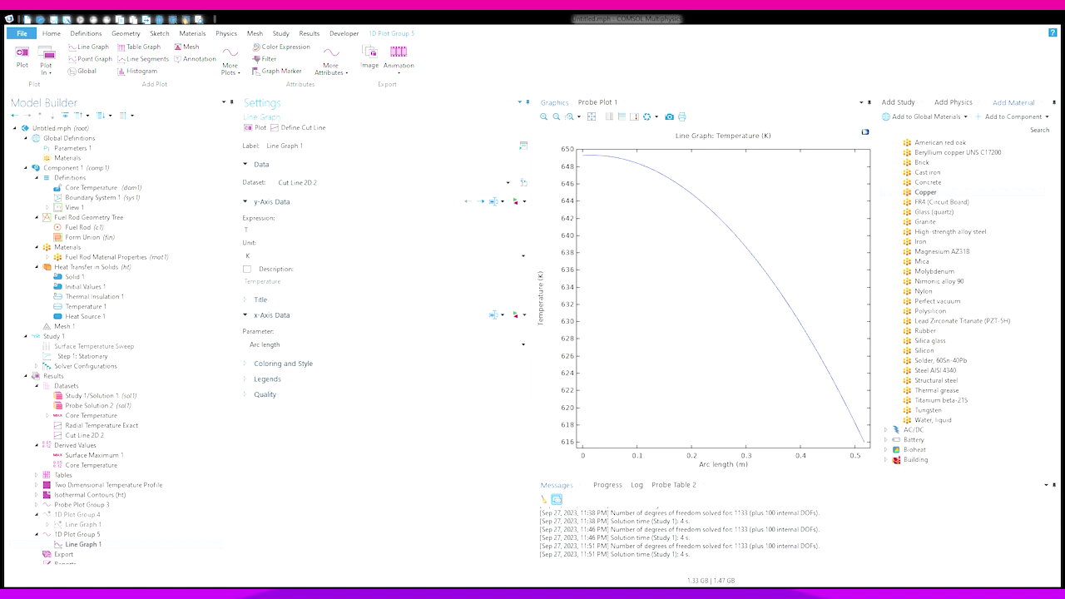
Set Cut Line 2D 2 to run from point (0, 0) to point (0, r), plot the line, and view Line Graph 1
{"action": "left_click", "coordinate": [86, 436]}
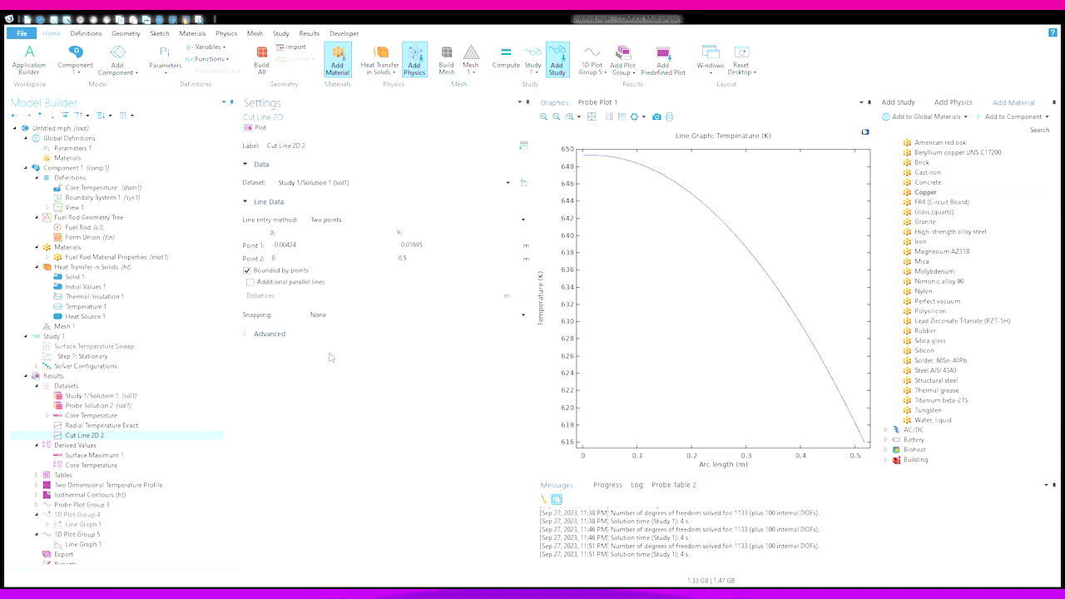
{"action": "left_click_drag", "start_coordinate": [307, 245], "coordinate": [266, 246]}
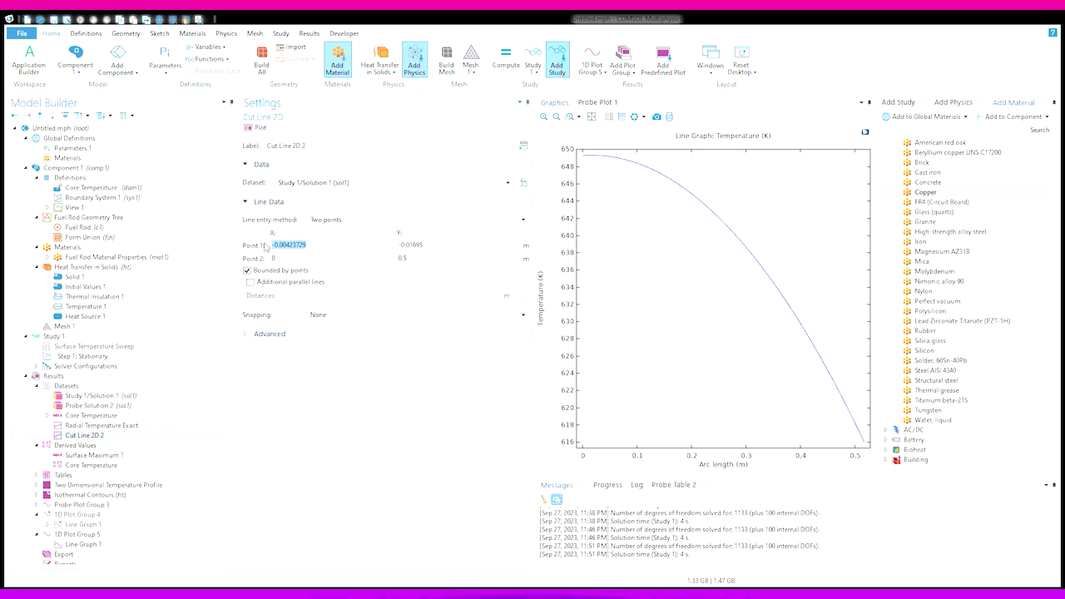
{"action": "key", "text": "ctrl+v"}
{"action": "left_click", "coordinate": [294, 258]}
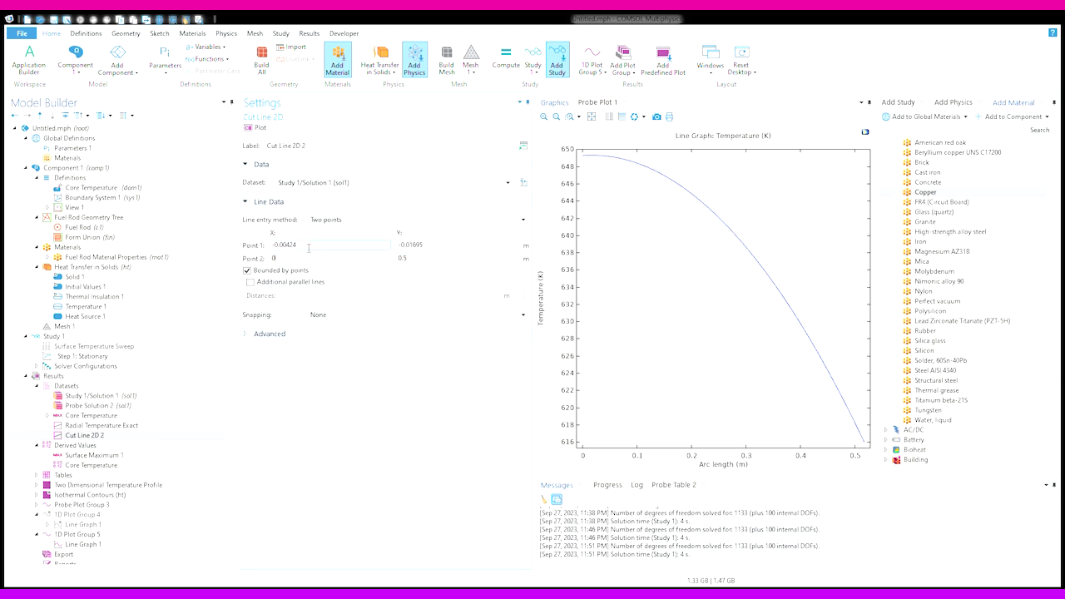
{"action": "left_click", "coordinate": [308, 247]}
{"action": "double_click", "coordinate": [308, 248]}
{"action": "type", "text": "0"}
{"action": "key", "text": "Tab"}
{"action": "type", "text": "0"}
{"action": "key", "text": "Tab"}
{"action": "type", "text": "r"}
{"action": "left_click", "coordinate": [256, 128]}
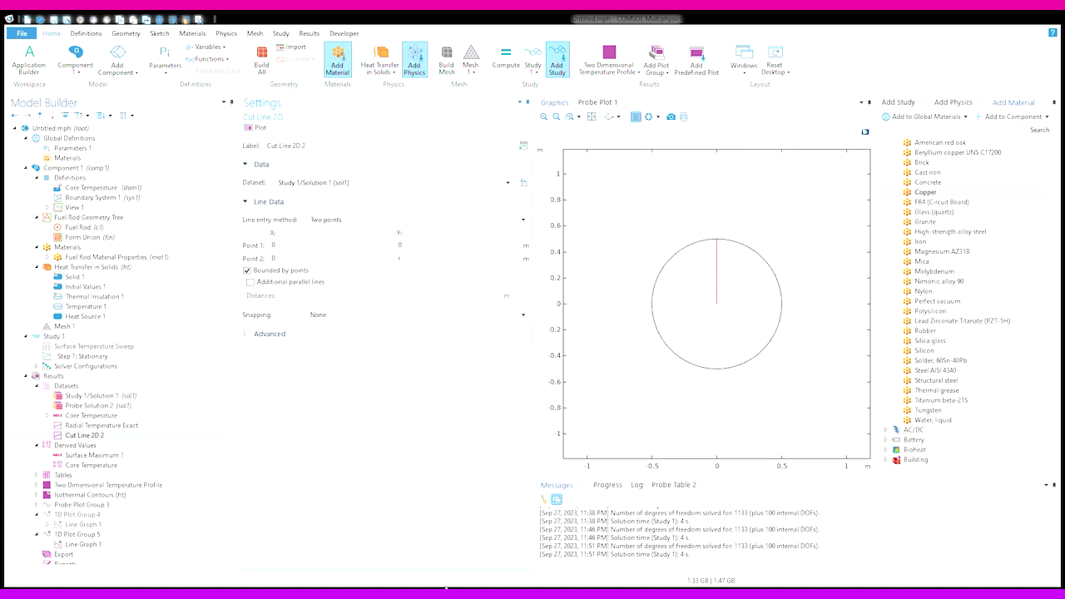
{"action": "left_click", "coordinate": [81, 544]}
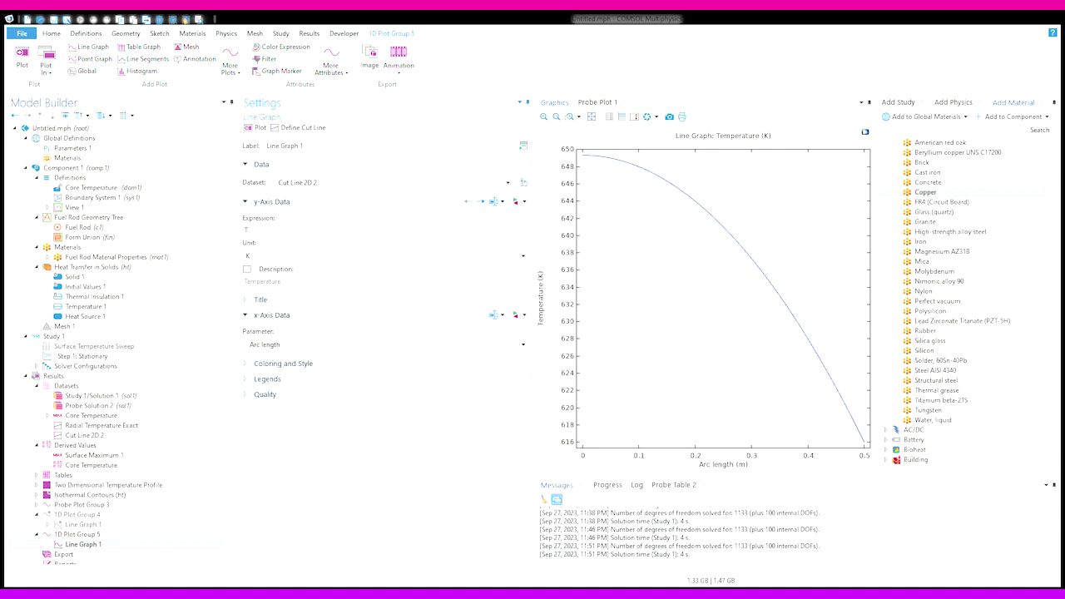
Try Expression as the x-axis parameter of Line Graph 1, and return it to Arc length
{"action": "left_click", "coordinate": [57, 379]}
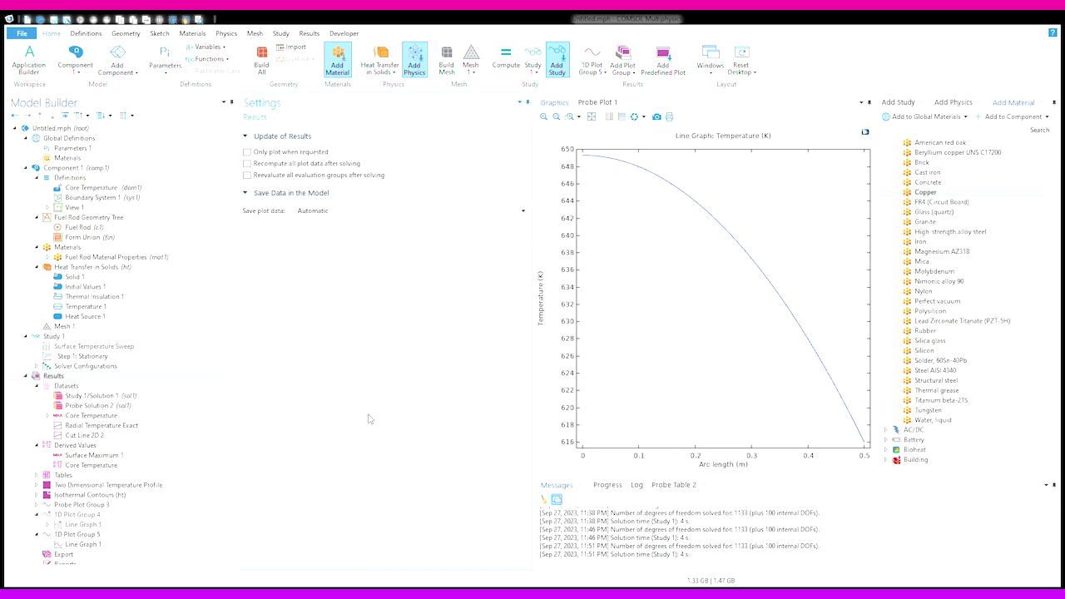
{"action": "scroll", "coordinate": [97, 539], "scroll_direction": "down", "scroll_amount": 1}
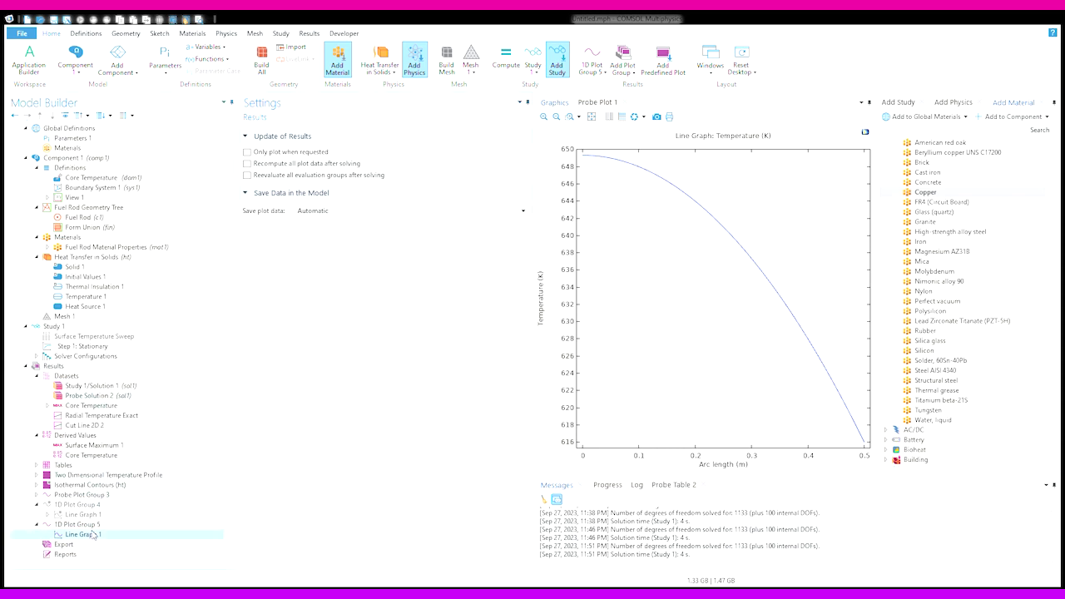
{"action": "left_click", "coordinate": [84, 534]}
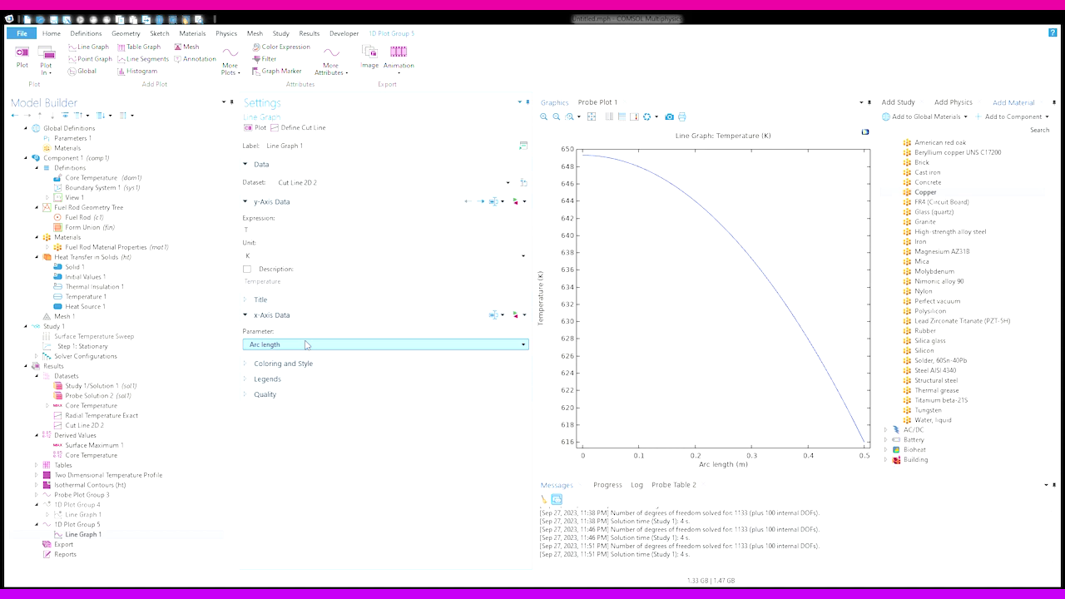
{"action": "left_click", "coordinate": [306, 345]}
{"action": "left_click", "coordinate": [287, 391]}
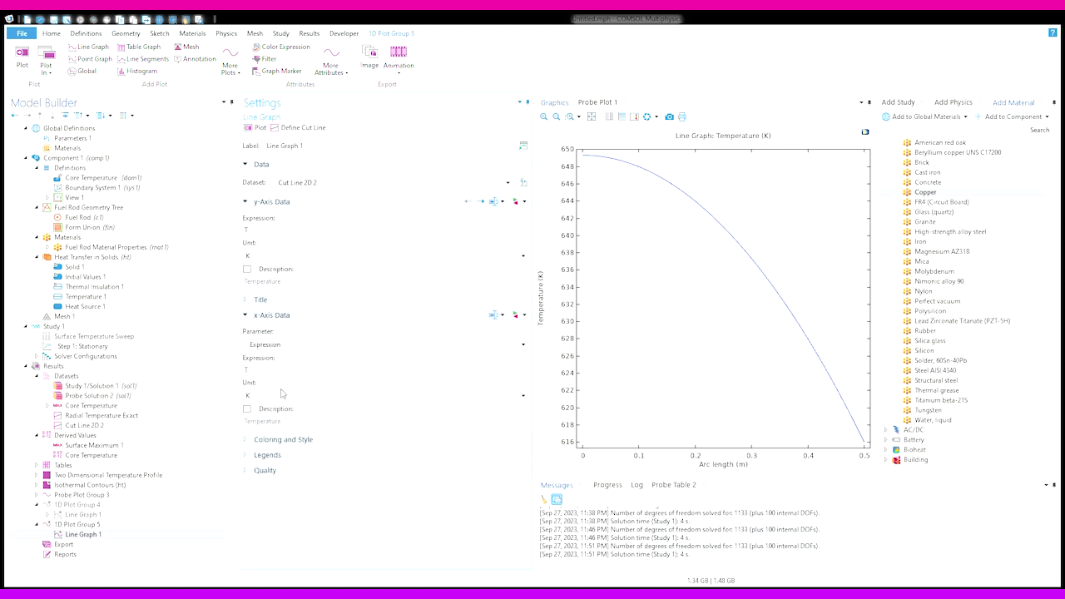
{"action": "left_click", "coordinate": [281, 348]}
{"action": "left_click", "coordinate": [280, 355]}
{"action": "left_click", "coordinate": [268, 317]}
{"action": "left_click", "coordinate": [268, 317]}
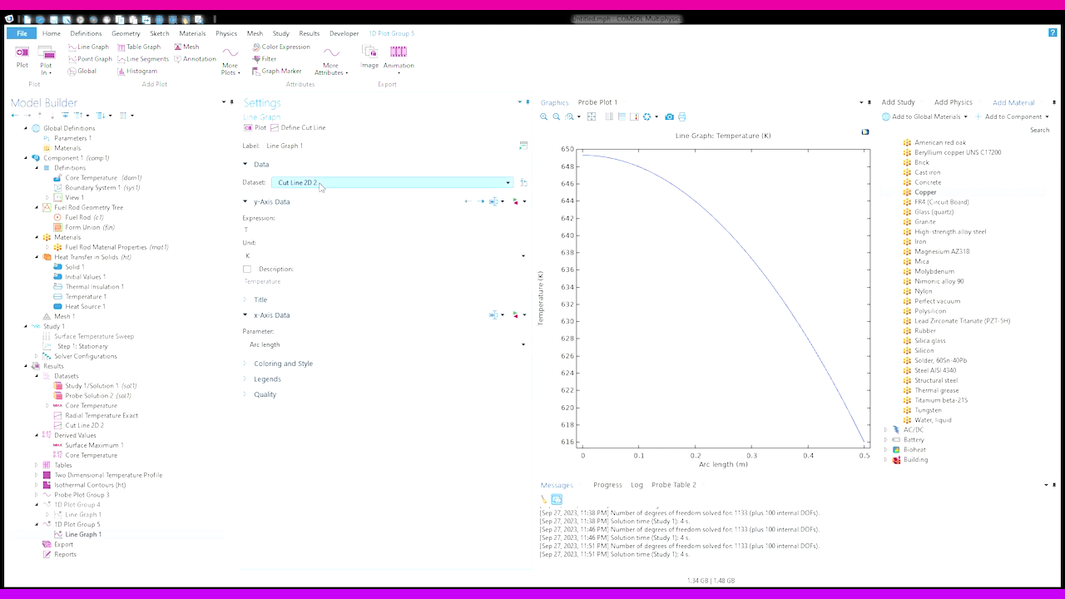
Rename the space variable of Cut Line 2D 2 to r in its advanced settings
{"action": "left_click", "coordinate": [109, 427]}
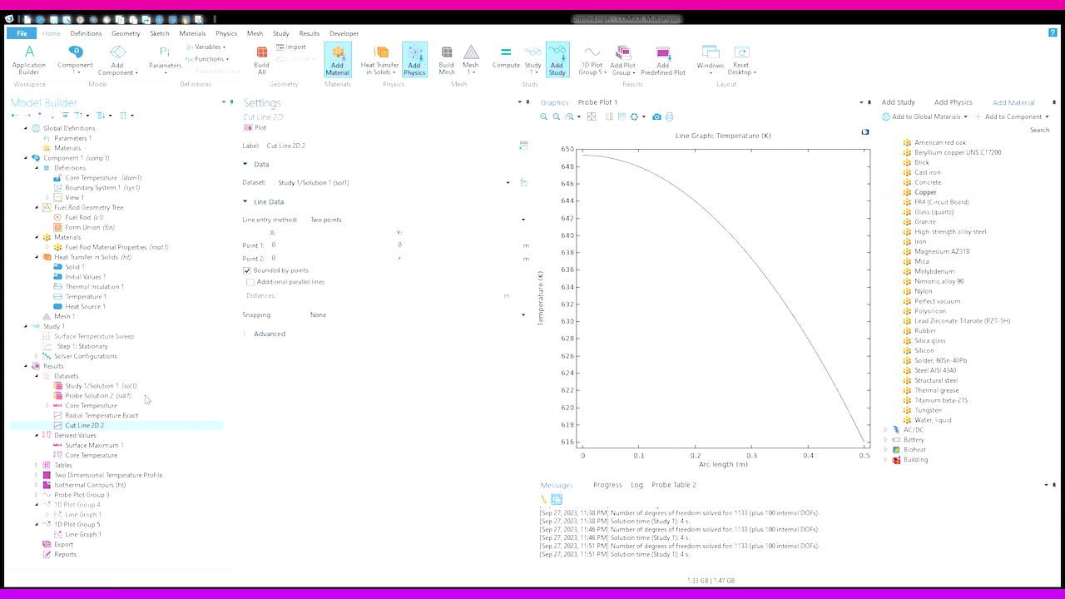
{"action": "left_click", "coordinate": [269, 334]}
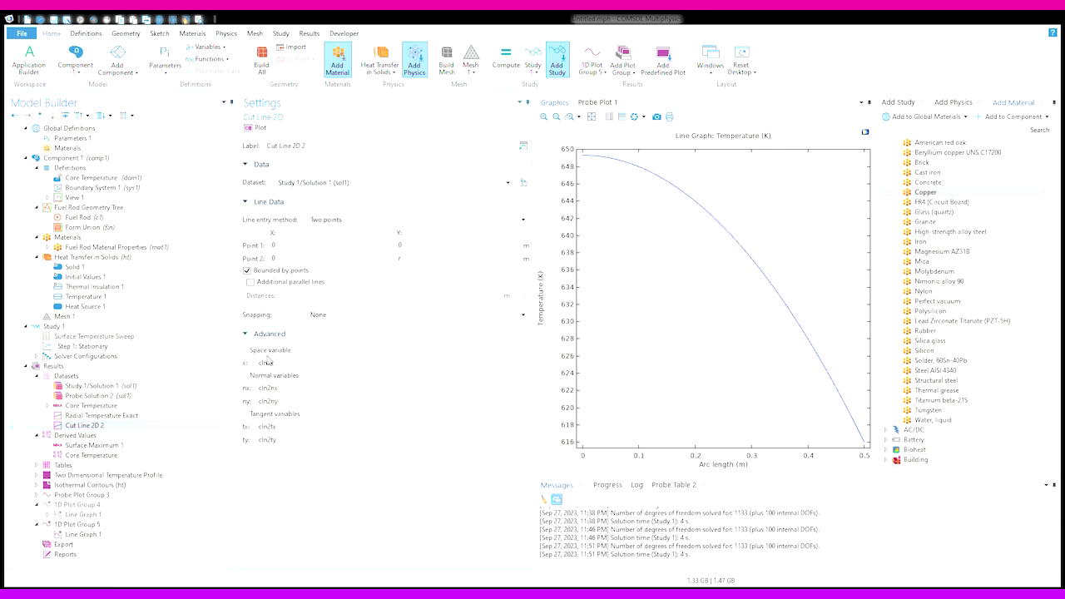
{"action": "double_click", "coordinate": [265, 364]}
{"action": "type", "text": "r"}
{"action": "left_click", "coordinate": [88, 437]}
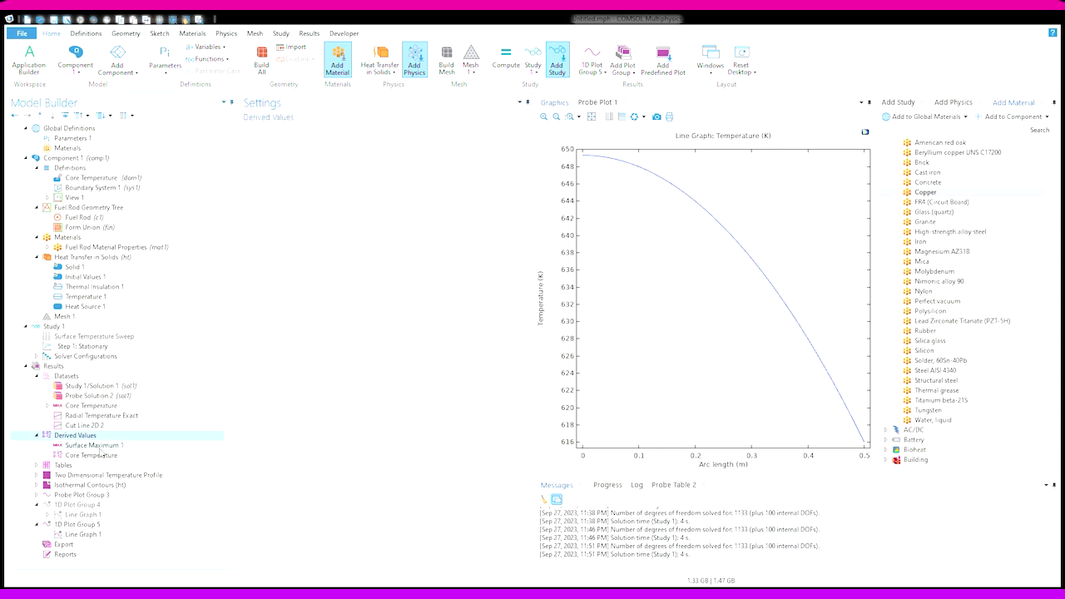
Set the dataset of 1D Plot Group 5 to Cut Line 2D 2 and reopen the cut line's settings
{"action": "left_click", "coordinate": [79, 495]}
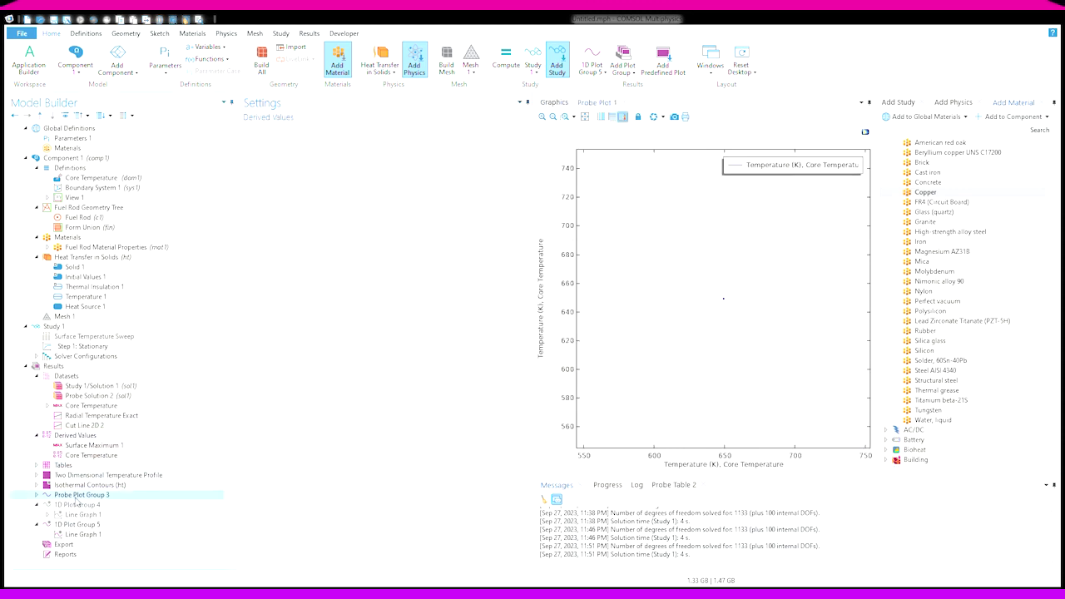
{"action": "left_click", "coordinate": [78, 524]}
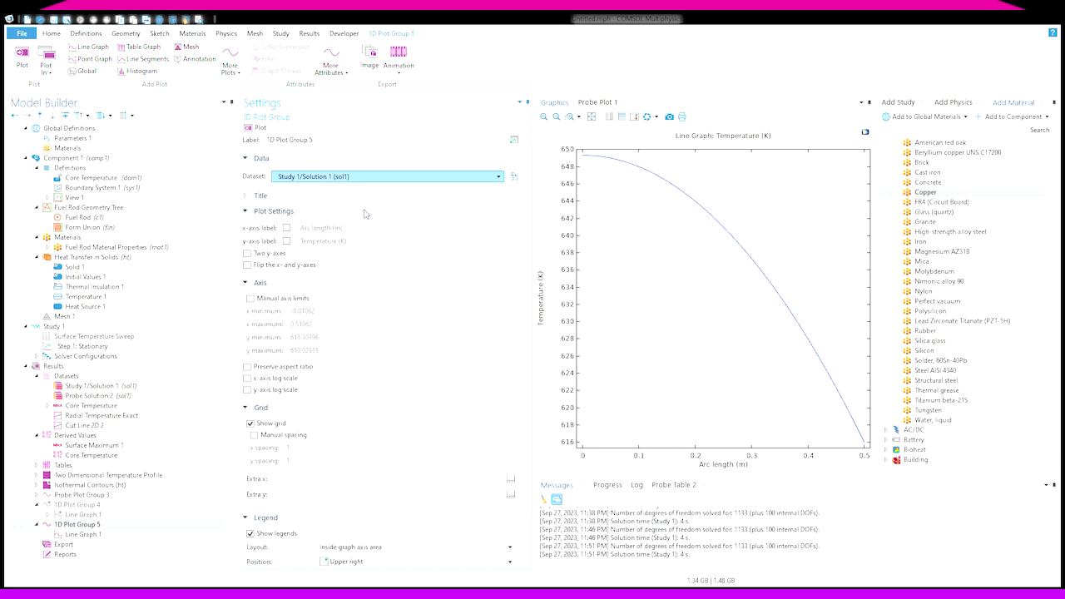
{"action": "left_click", "coordinate": [356, 242]}
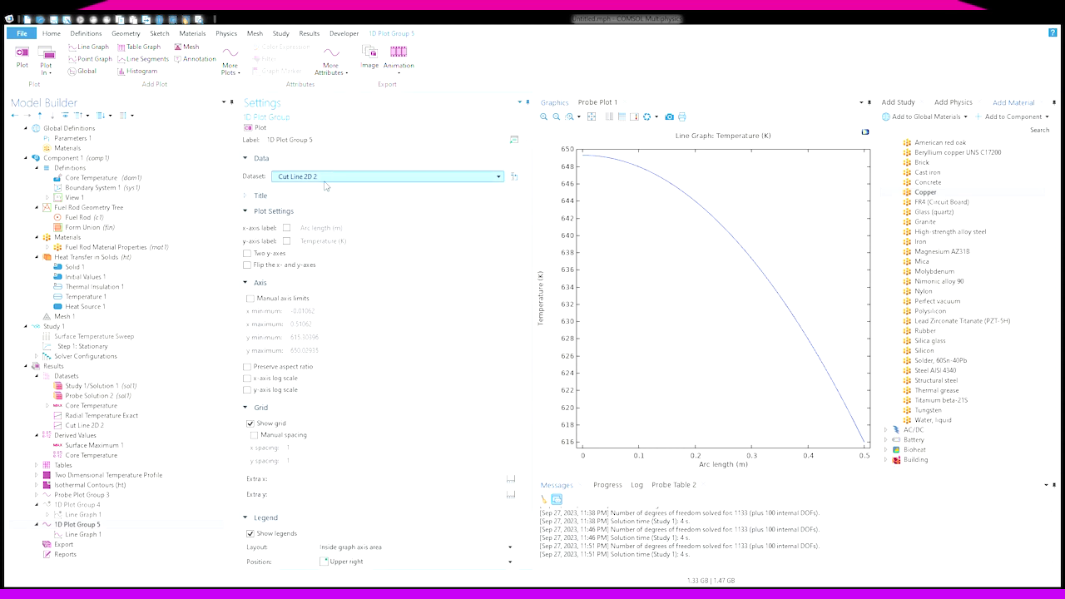
{"action": "left_click", "coordinate": [85, 425]}
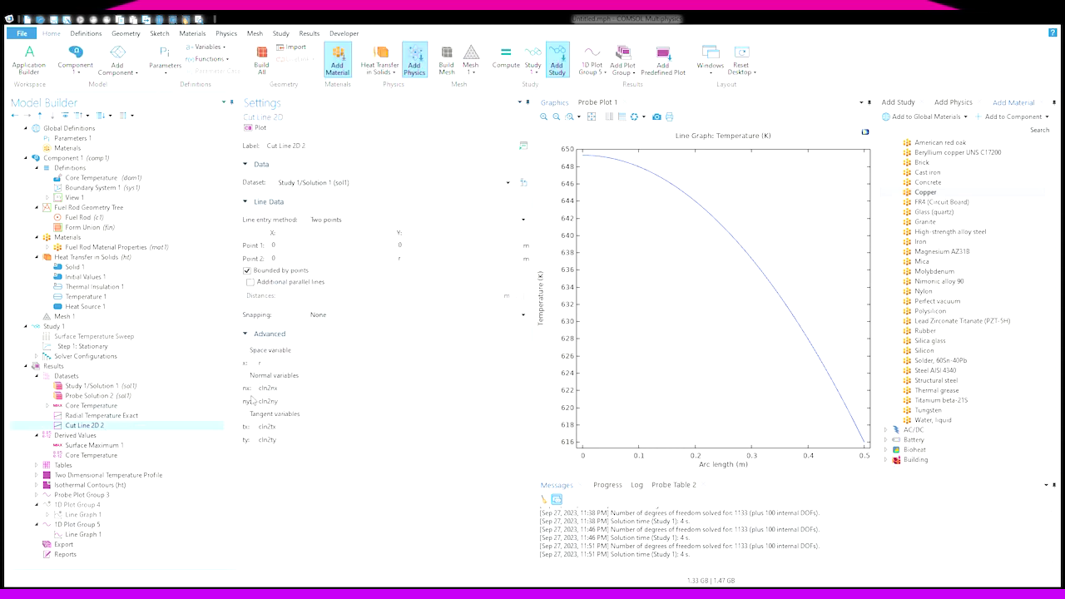
Plot Cut Line 2D 2 to check its position in the rod, and return to Line Graph 1 of 1D Plot Group 5
{"action": "left_click", "coordinate": [270, 363]}
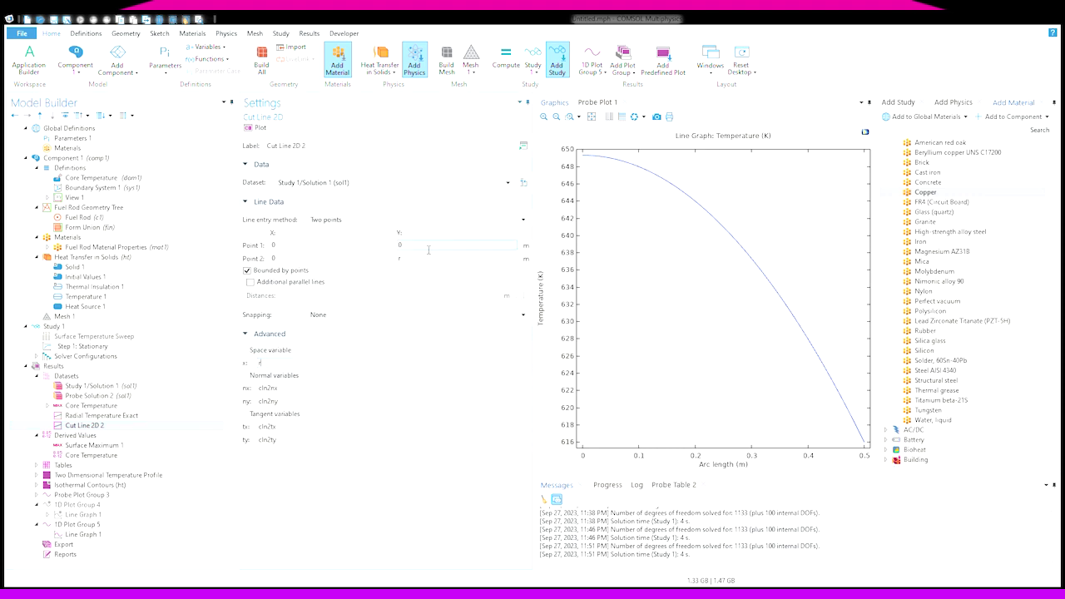
{"action": "left_click", "coordinate": [259, 127]}
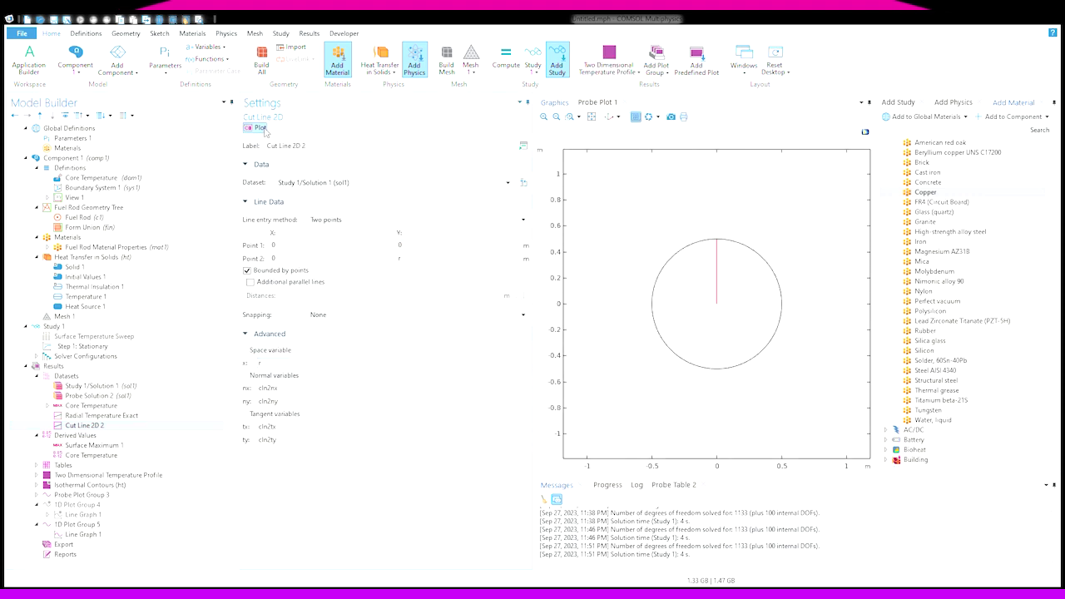
{"action": "left_click", "coordinate": [74, 534]}
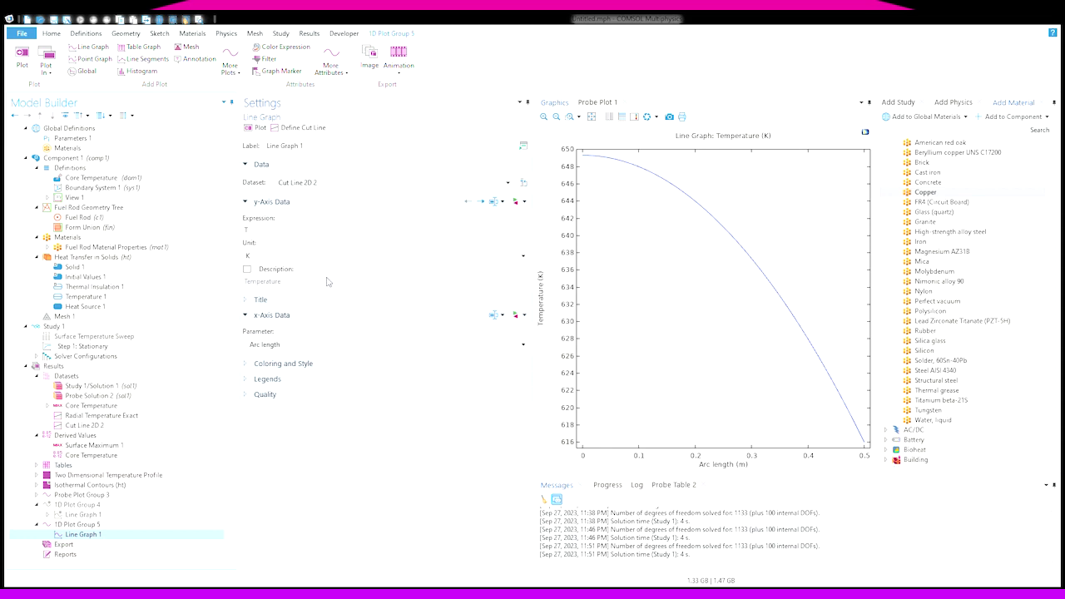
Replot Line Graph 1, try Radial Temperature Exact as its dataset, and plot it again
{"action": "left_click", "coordinate": [258, 129]}
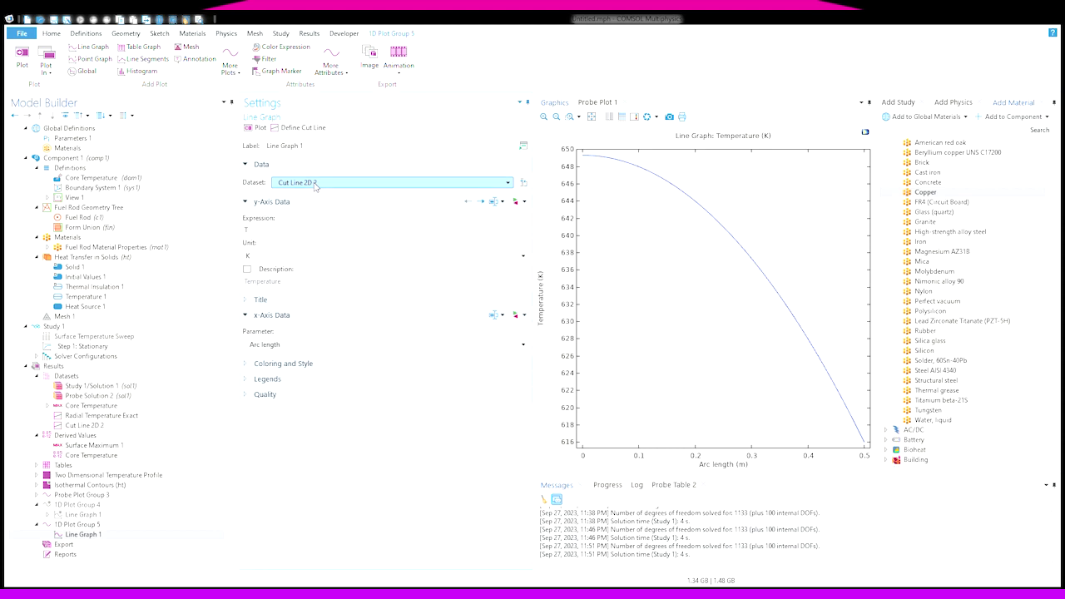
{"action": "left_click", "coordinate": [294, 242]}
{"action": "left_click", "coordinate": [256, 128]}
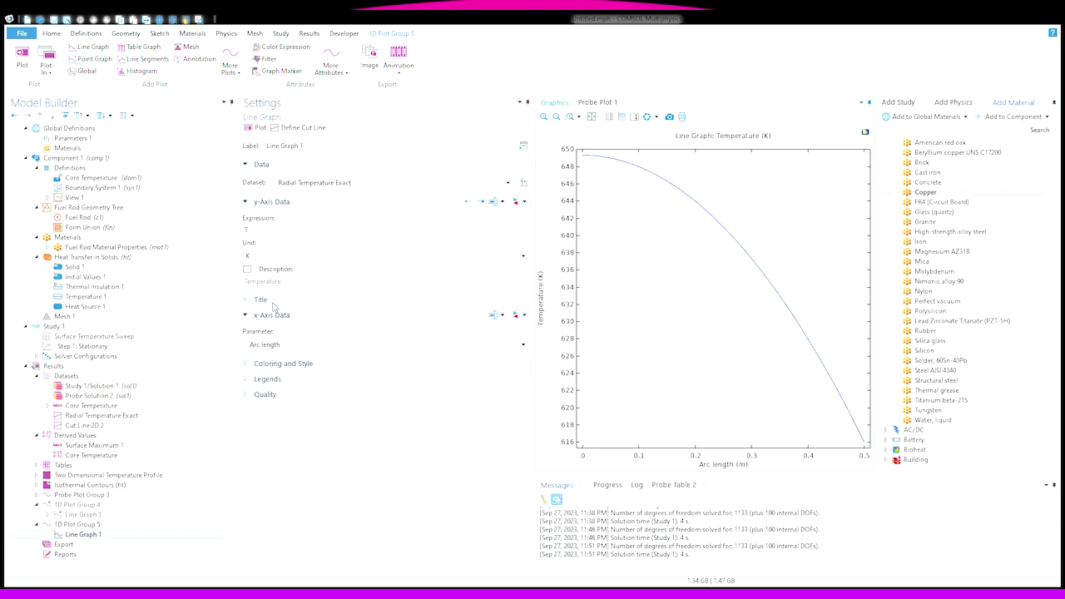
Set the x-axis parameter of Line Graph 1 to Dataset space variable and plot the graph
{"action": "left_click", "coordinate": [283, 344]}
{"action": "left_click", "coordinate": [287, 383]}
{"action": "left_click", "coordinate": [281, 348]}
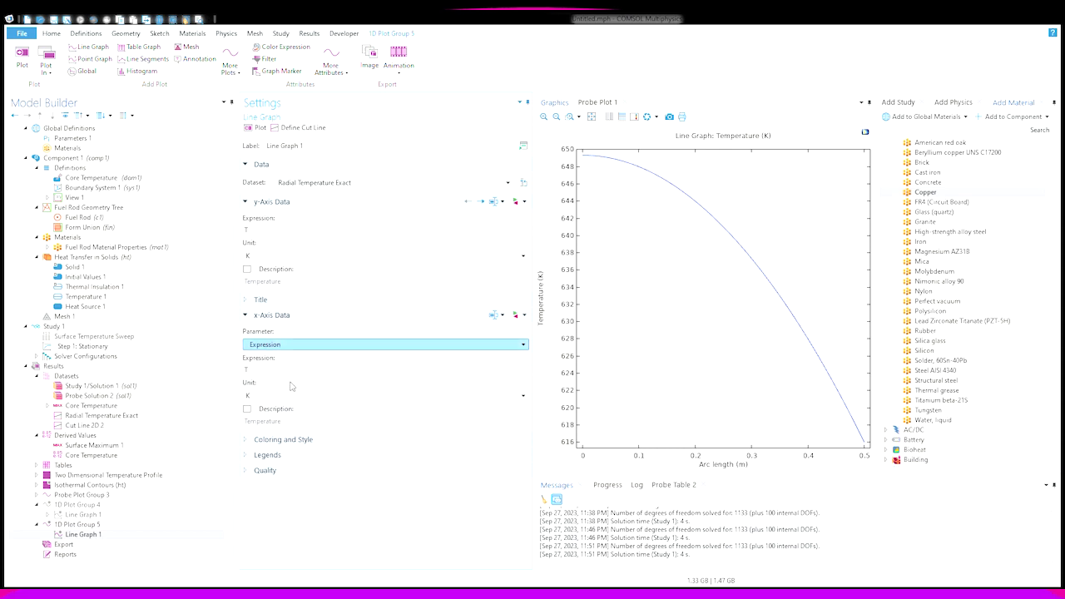
{"action": "left_click", "coordinate": [290, 381]}
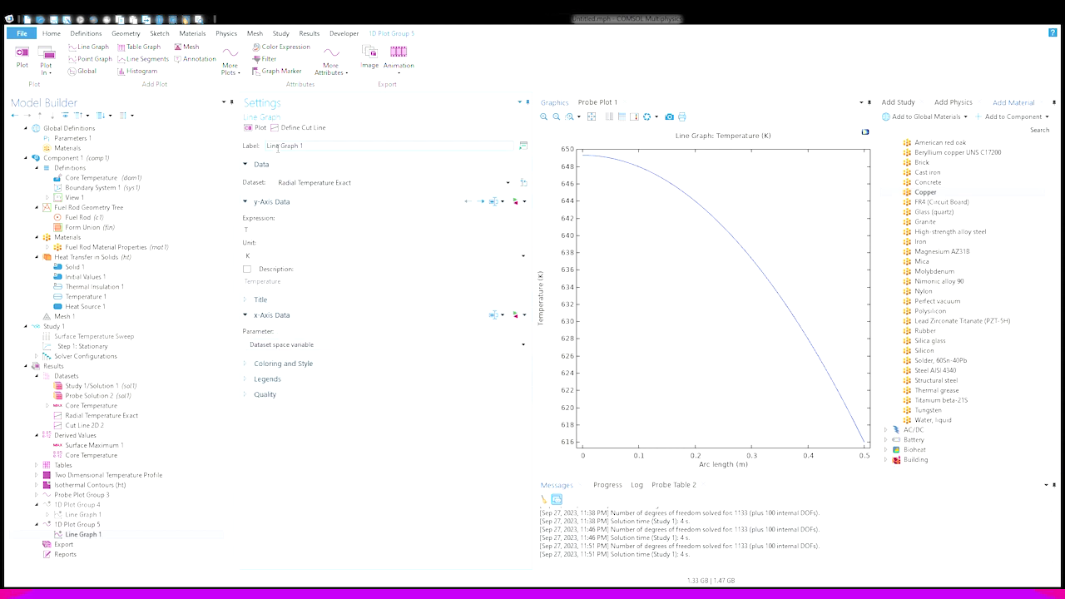
{"action": "left_click", "coordinate": [257, 129]}
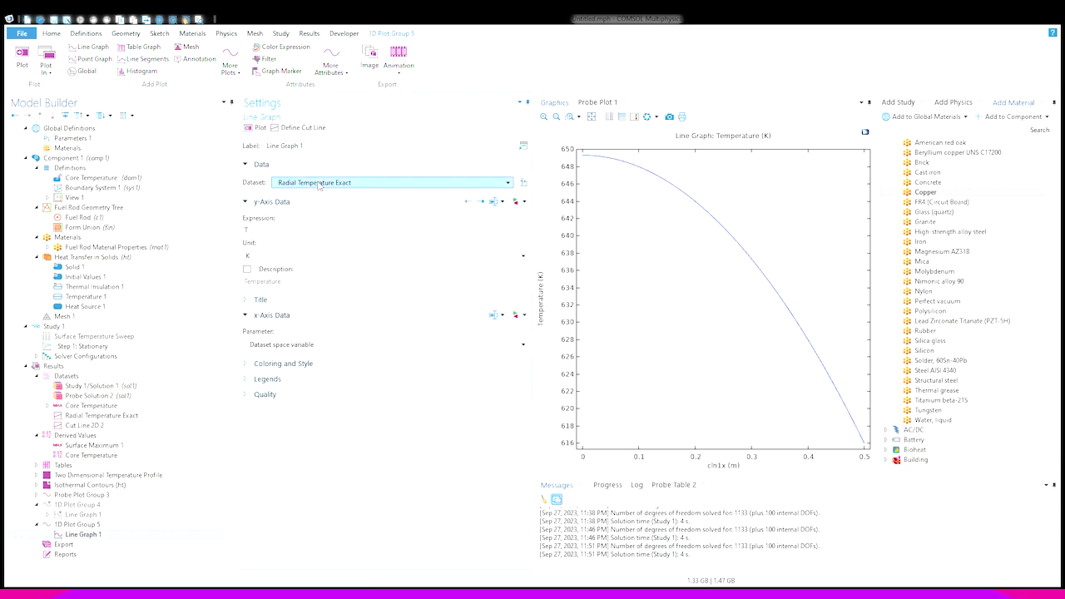
Check the space variable of Cut Line 2D 2 and set Line Graph 1's dataset back to Cut Line 2D 2
{"action": "left_click", "coordinate": [103, 425]}
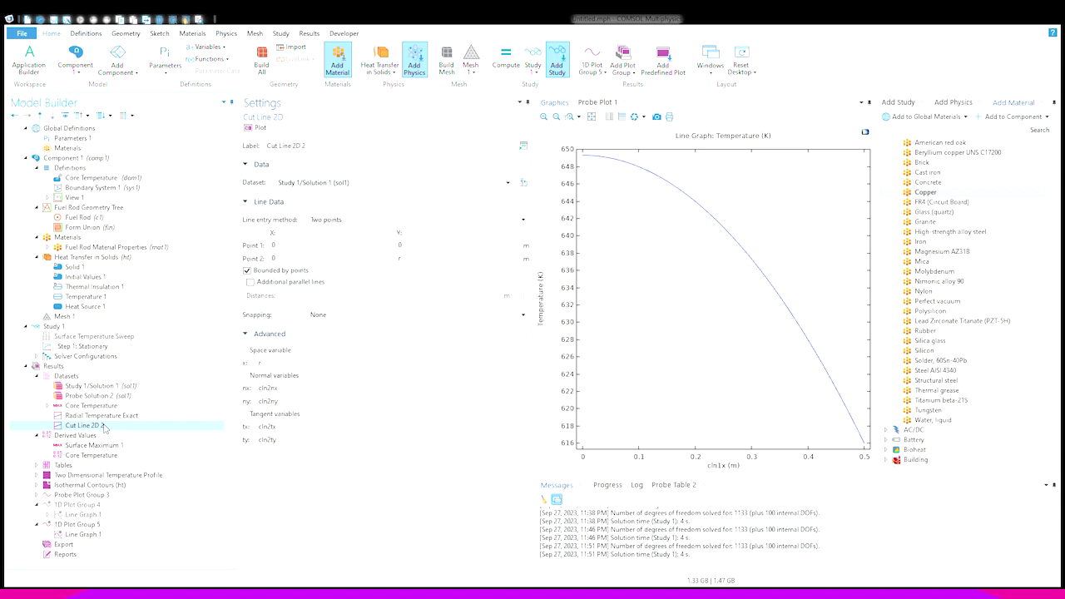
{"action": "left_click", "coordinate": [300, 359]}
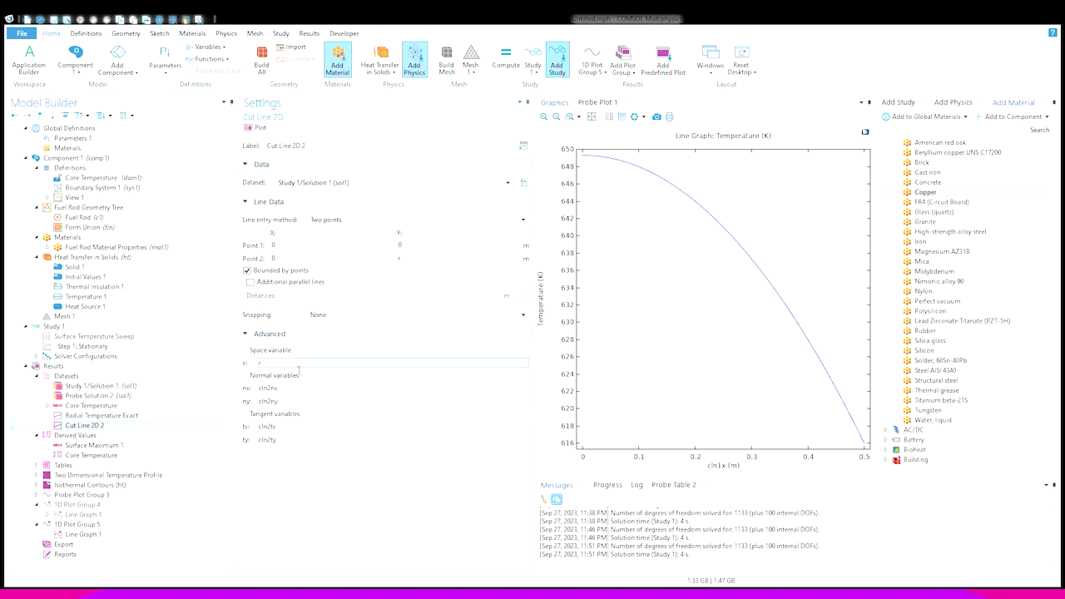
{"action": "left_click", "coordinate": [101, 526]}
{"action": "left_click", "coordinate": [97, 534]}
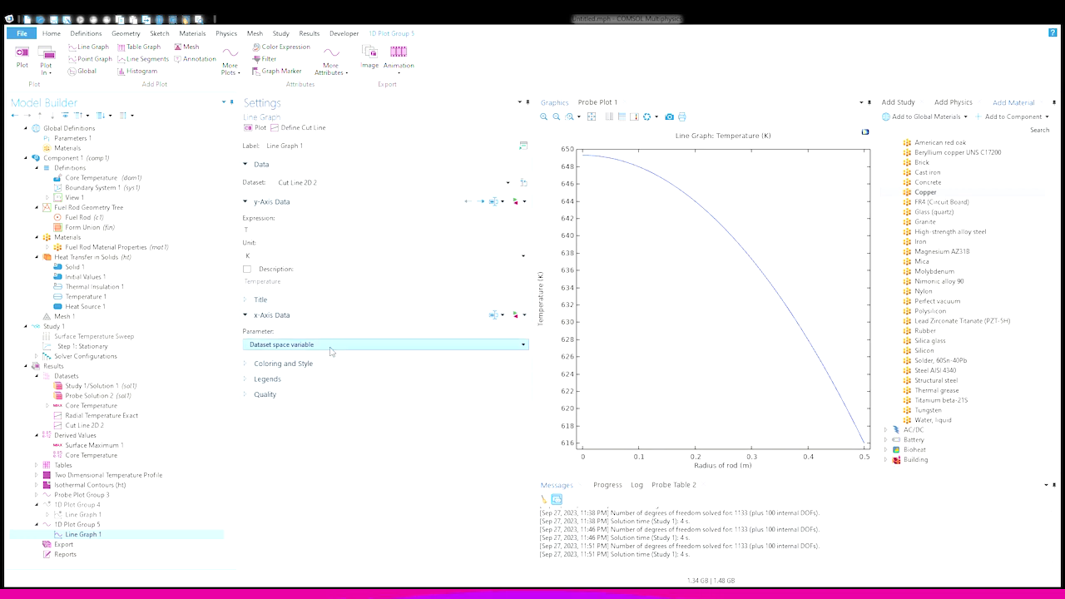
{"action": "left_click", "coordinate": [101, 425]}
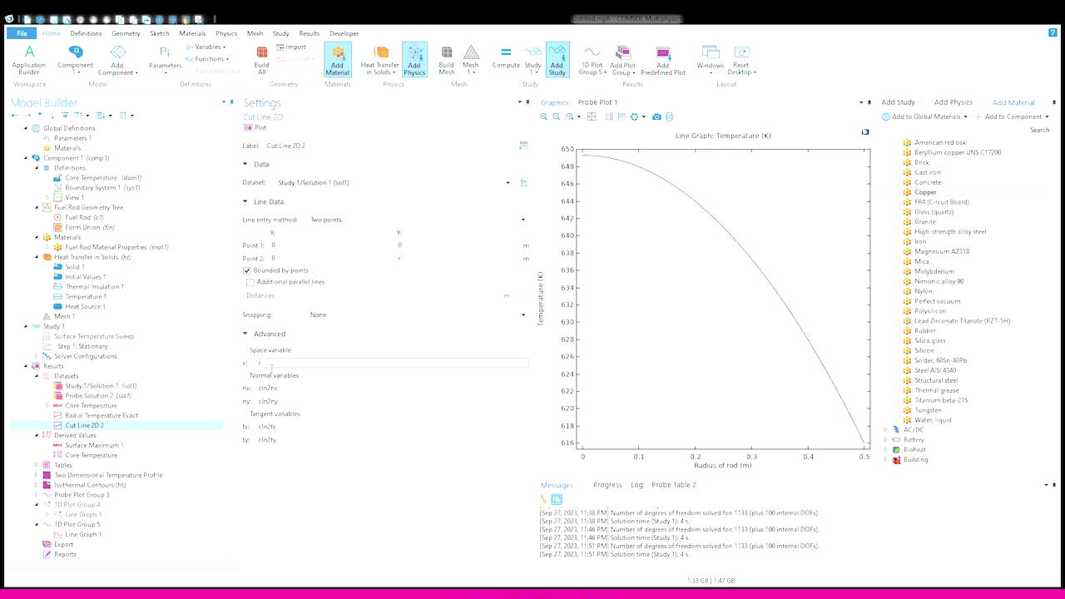
{"action": "left_click", "coordinate": [83, 534]}
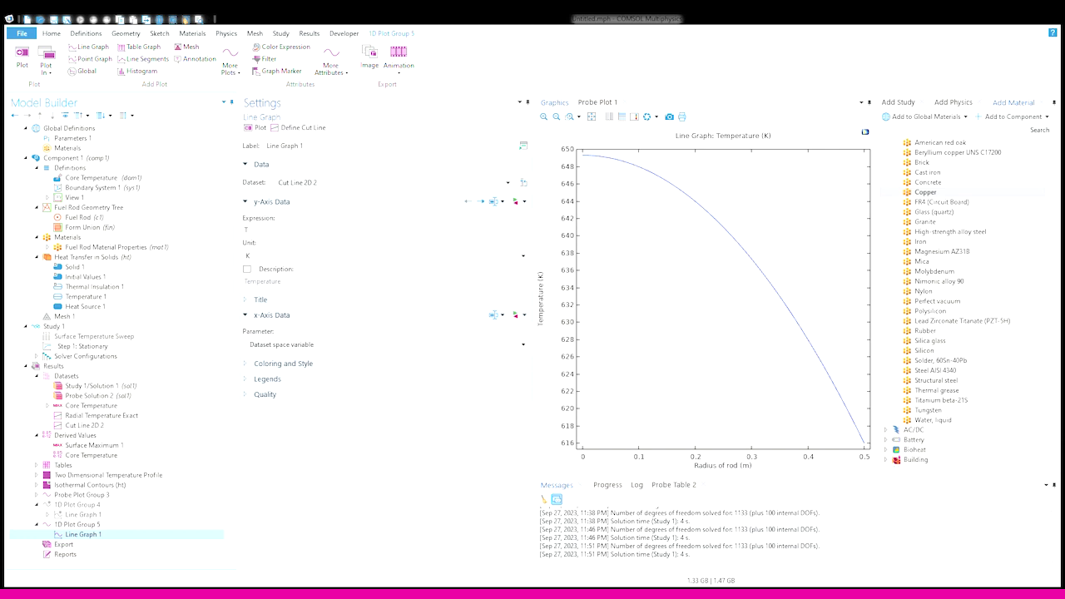
Add a plot export labelled Radial plot, with 1D Plot Group 5 and Line Graph 1 as its source, and refresh the preview
{"action": "left_click", "coordinate": [64, 546]}
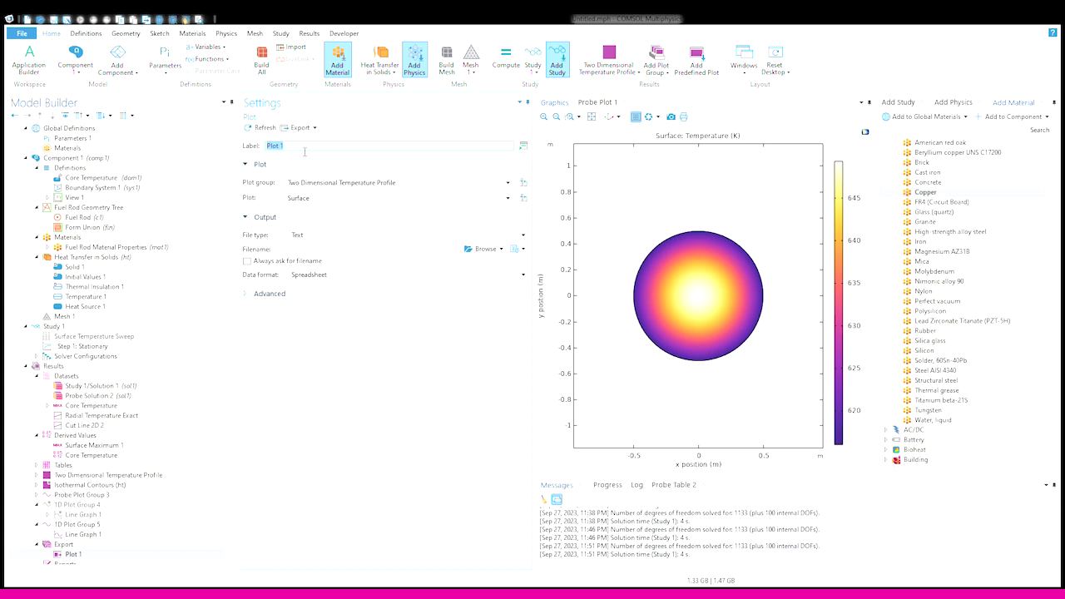
{"action": "type", "text": "Radial plot"}
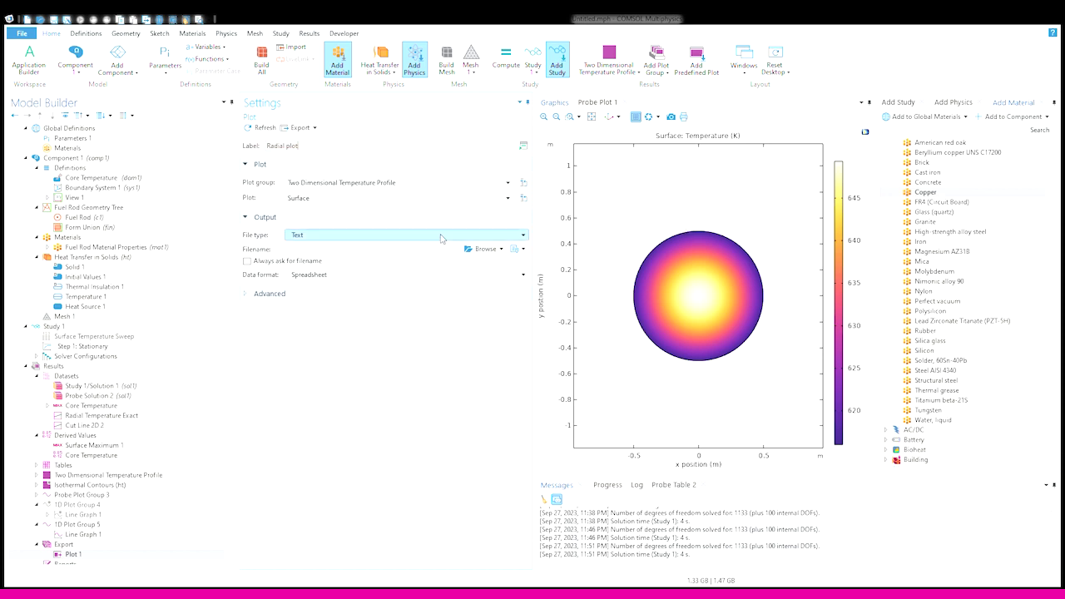
{"action": "left_click", "coordinate": [369, 182]}
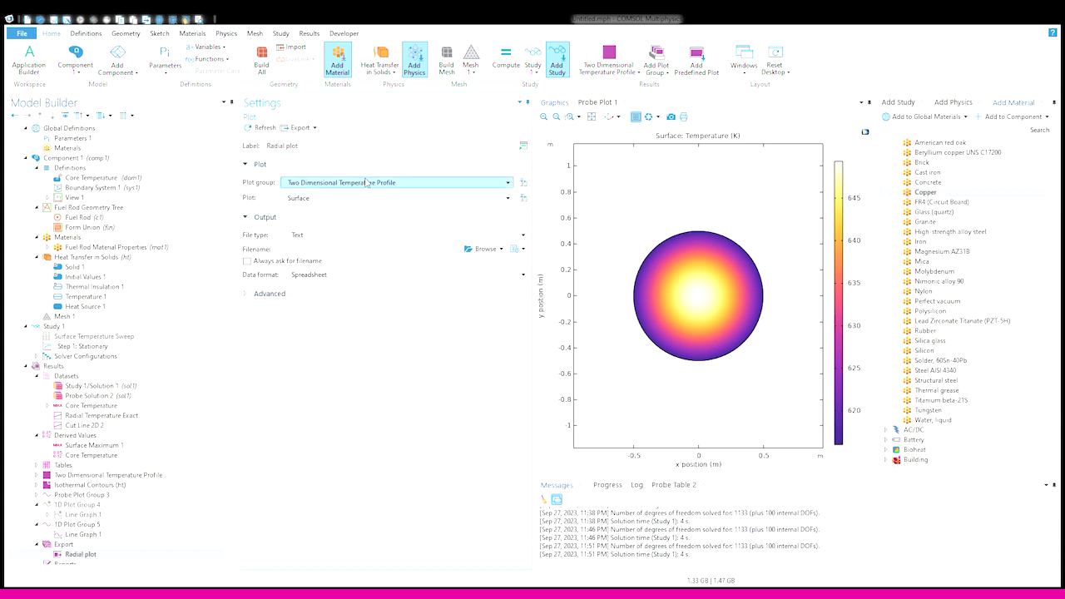
{"action": "left_click", "coordinate": [369, 238]}
{"action": "left_click", "coordinate": [348, 185]}
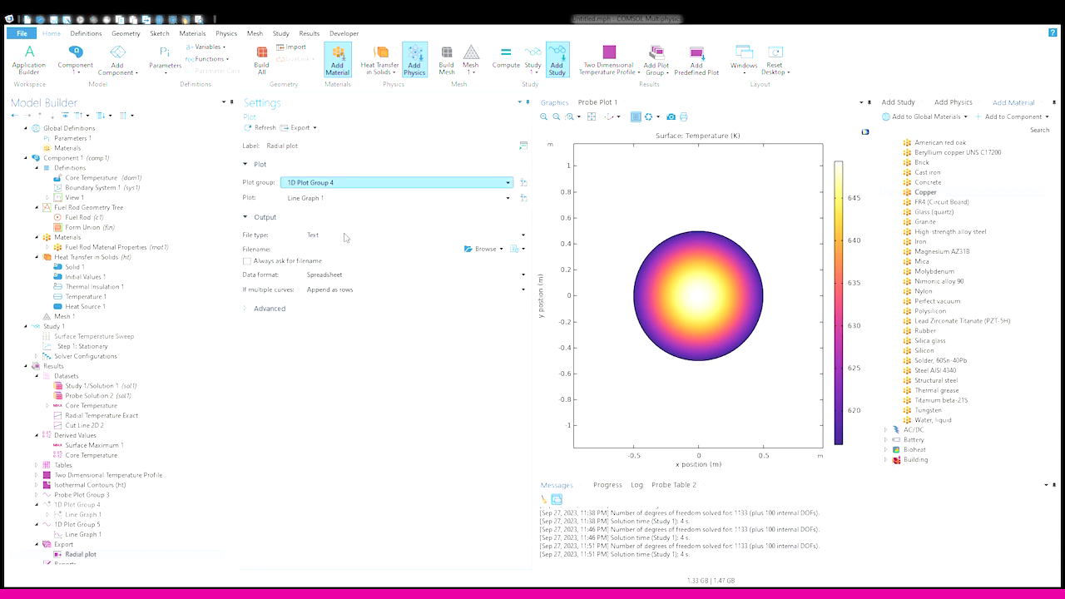
{"action": "left_click", "coordinate": [344, 248]}
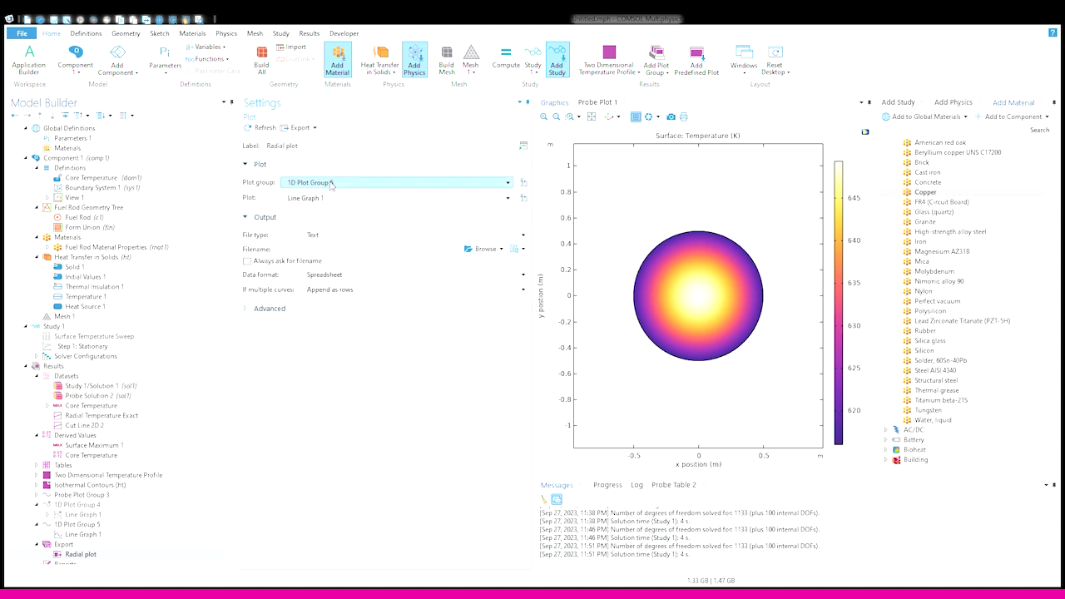
{"action": "left_click", "coordinate": [260, 127]}
{"action": "left_click", "coordinate": [308, 197]}
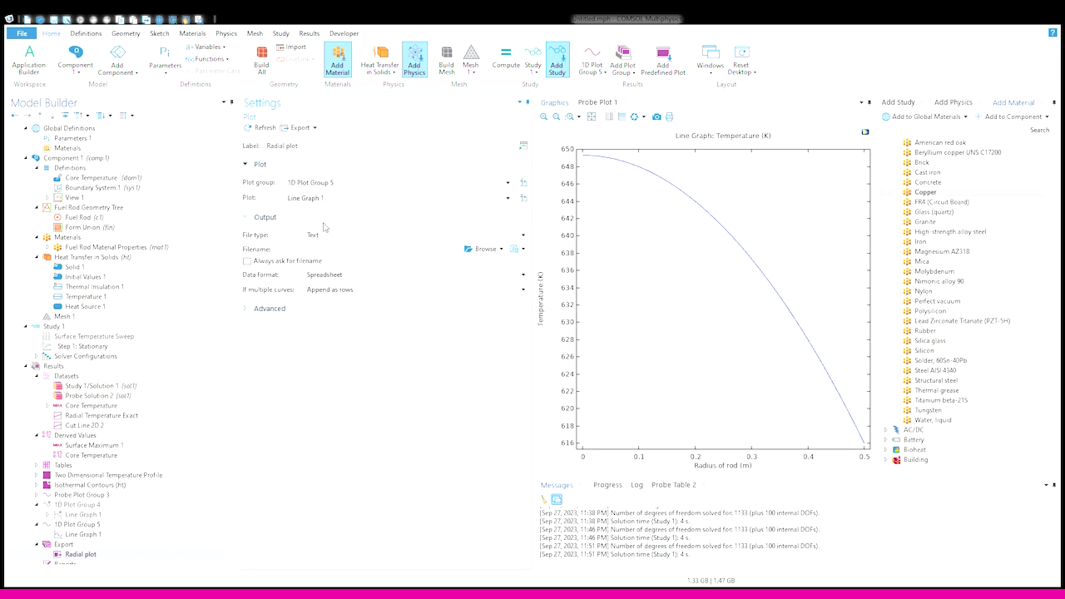
Browse for an output file for the Radial plot export and cancel the selection
{"action": "left_click", "coordinate": [479, 249]}
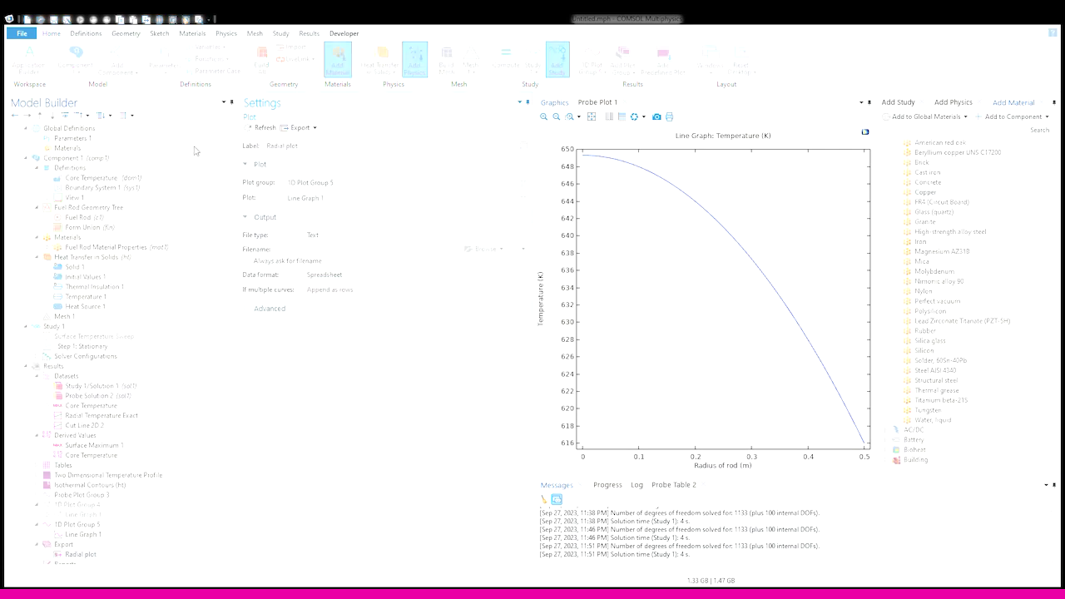
{"action": "left_click", "coordinate": [521, 27]}
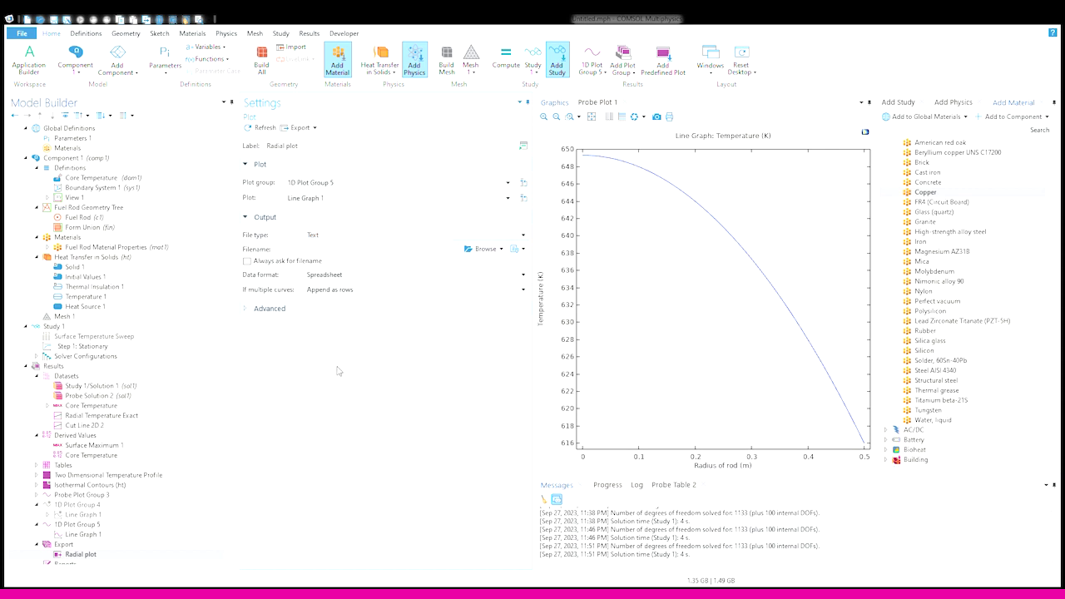
Preview Two Dimensional Temperature Profile as the export's plot group, and switch it to Isothermal Contours (ht) and refresh
{"action": "left_click", "coordinate": [326, 208]}
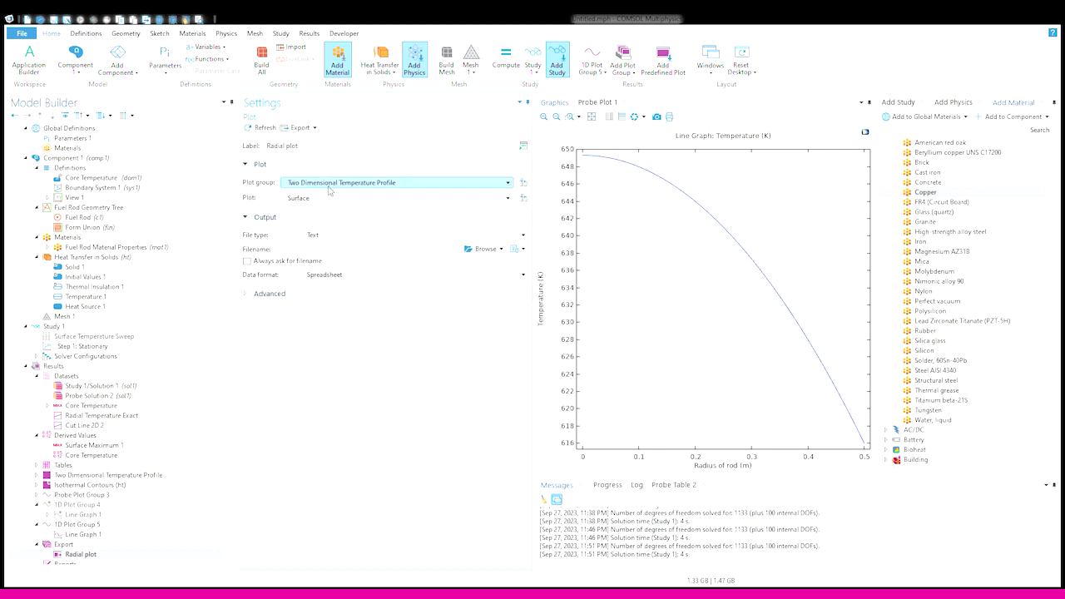
{"action": "left_click", "coordinate": [266, 131]}
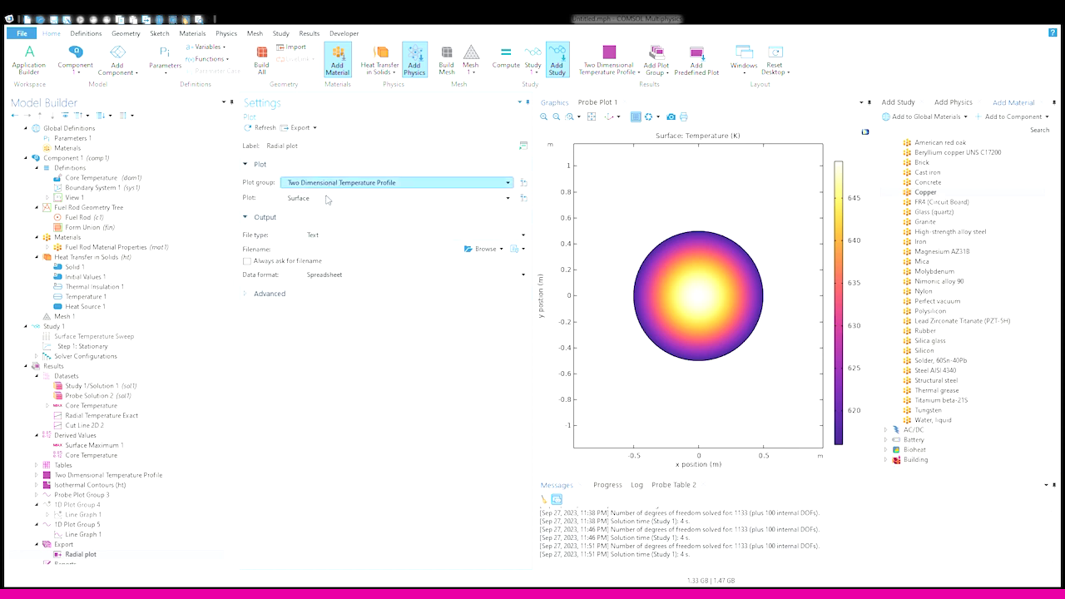
{"action": "key", "text": "Down"}
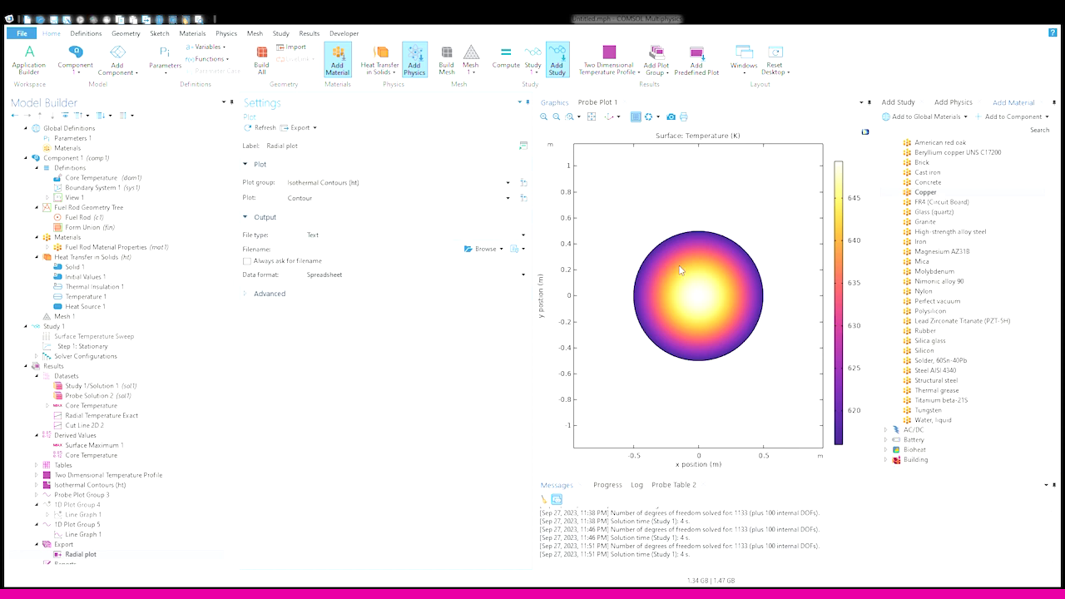
{"action": "left_click", "coordinate": [256, 128]}
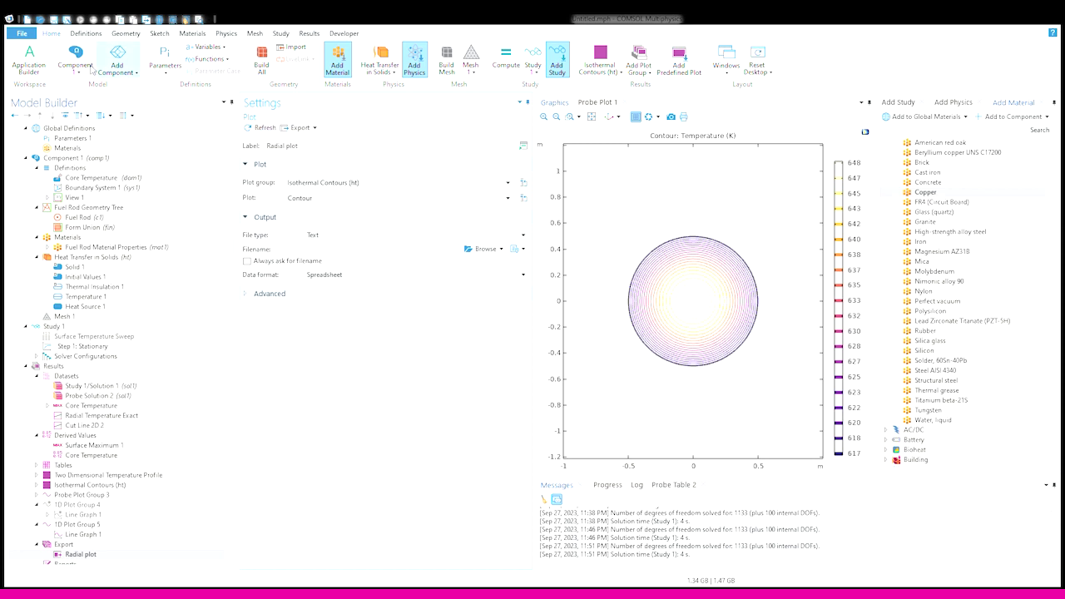
{"action": "left_click", "coordinate": [128, 35]}
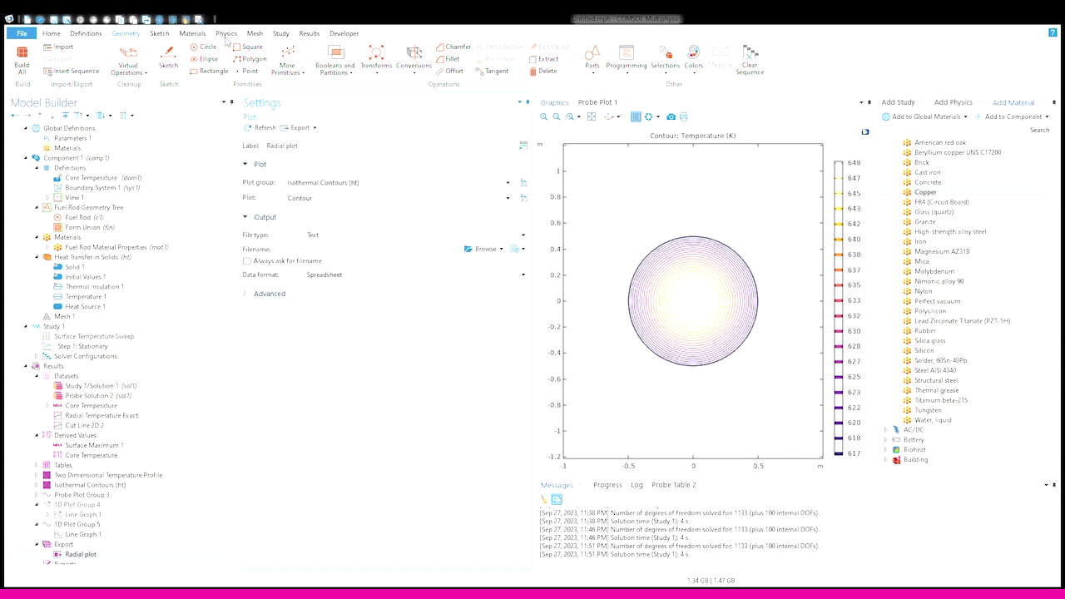
{"action": "left_click", "coordinate": [226, 34]}
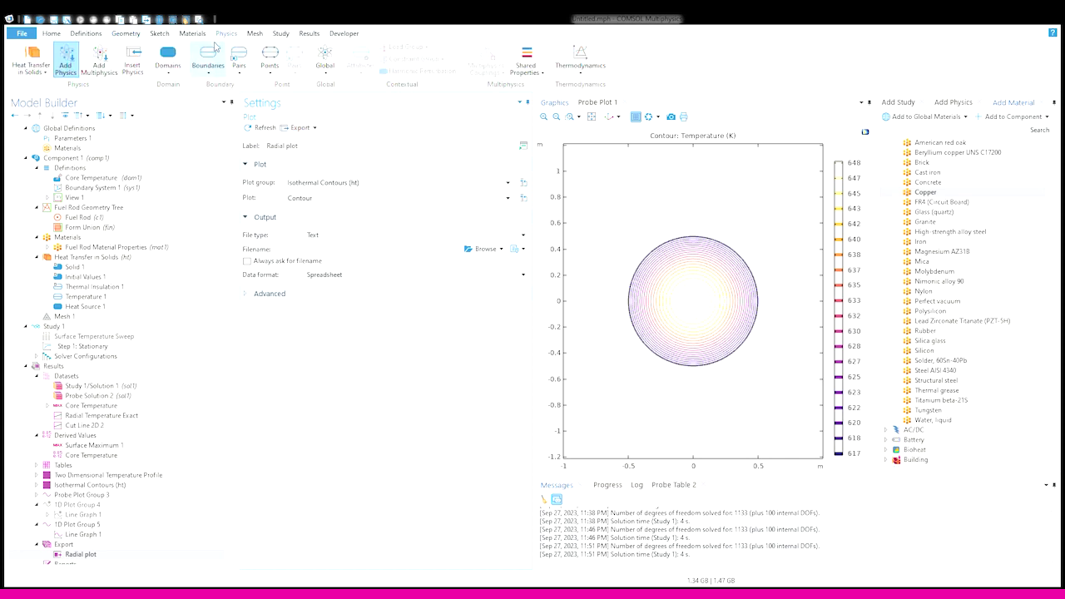